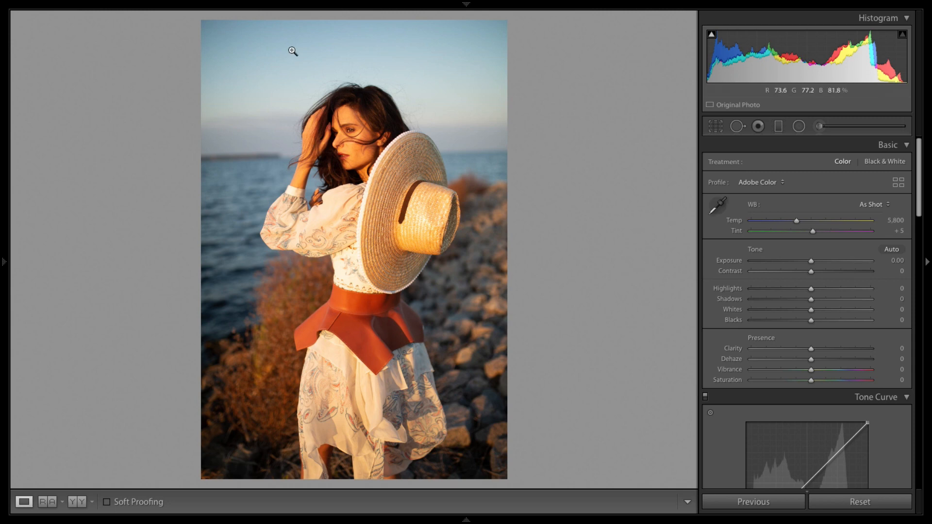
# Step: Crop the photo tighter around the model at the original aspect ratio, repositioning the frame, and apply the crop
pyautogui.moveTo(341, 20)
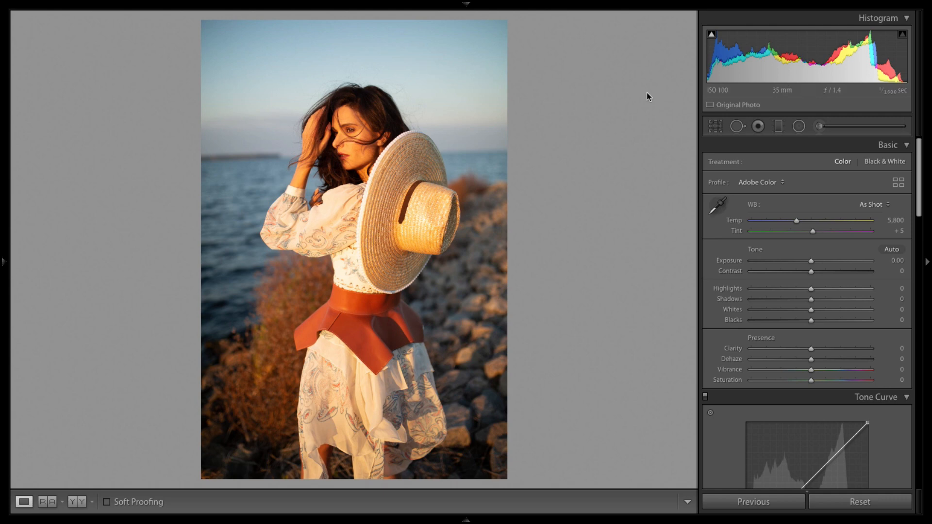
pyautogui.click(715, 127)
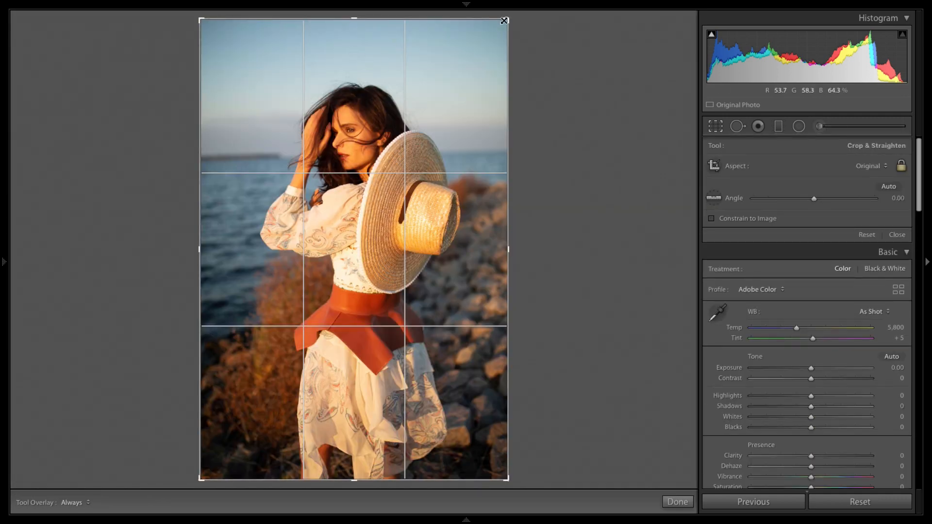
pyautogui.moveTo(505, 20); pyautogui.dragTo(493, 35)
pyautogui.moveTo(466, 68); pyautogui.dragTo(456, 110)
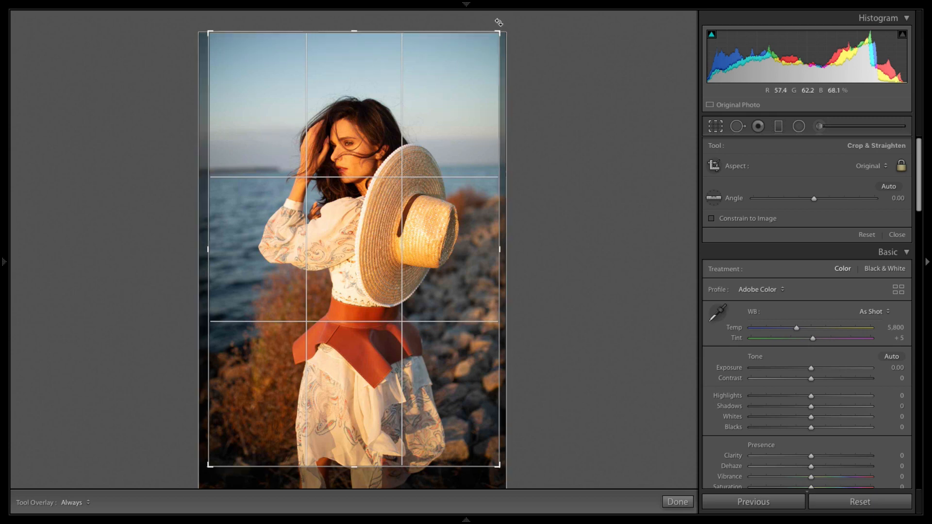
pyautogui.moveTo(499, 22); pyautogui.dragTo(491, 39)
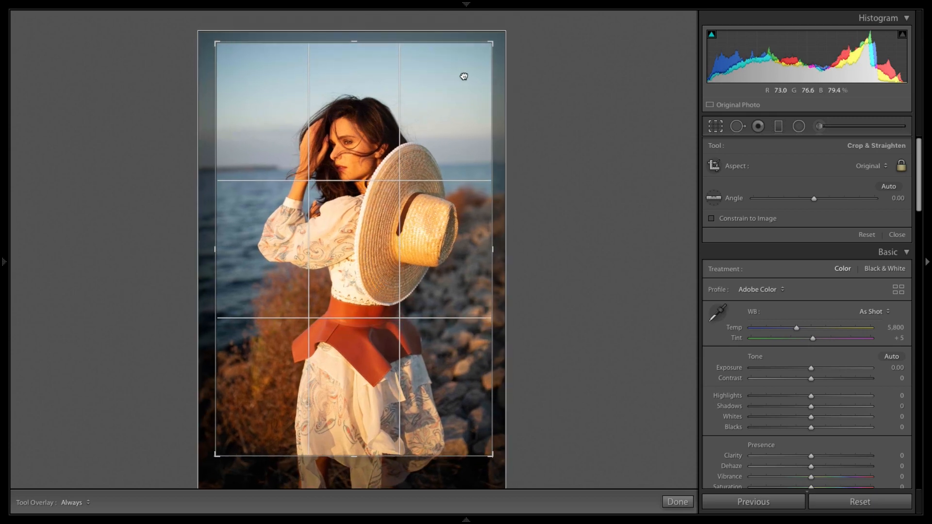
pyautogui.moveTo(464, 77); pyautogui.dragTo(533, 103)
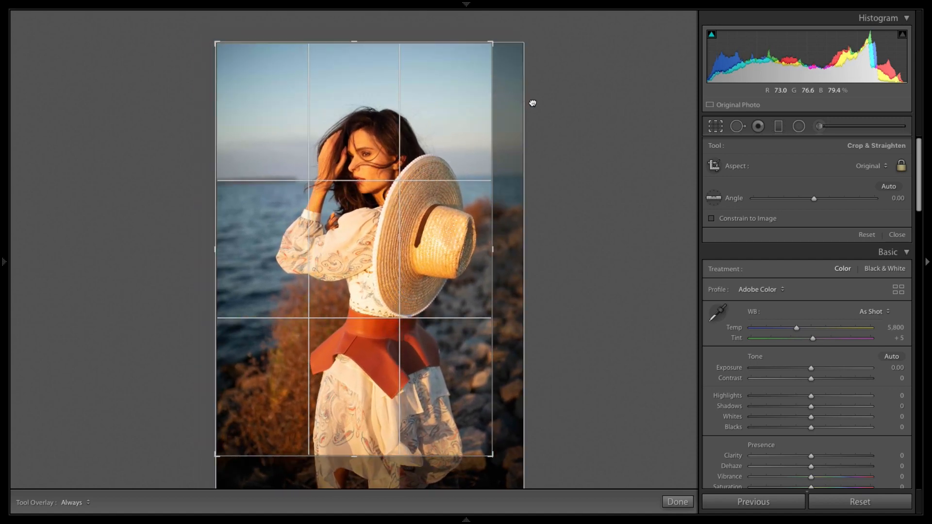
pyautogui.moveTo(492, 456)
pyautogui.mouseDown()
pyautogui.moveTo(470, 437)
pyautogui.moveTo(497, 467)
pyautogui.moveTo(487, 453)
pyautogui.mouseUp()
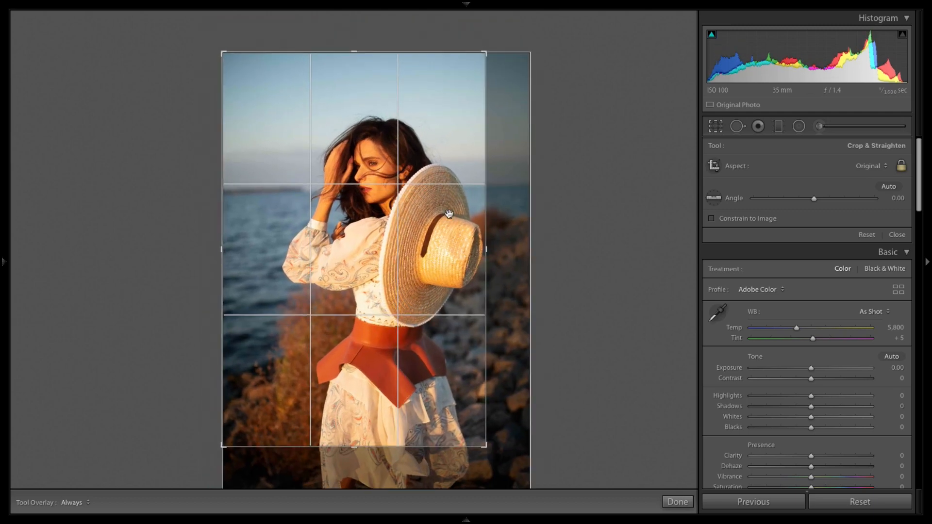
pyautogui.moveTo(378, 164); pyautogui.dragTo(365, 153)
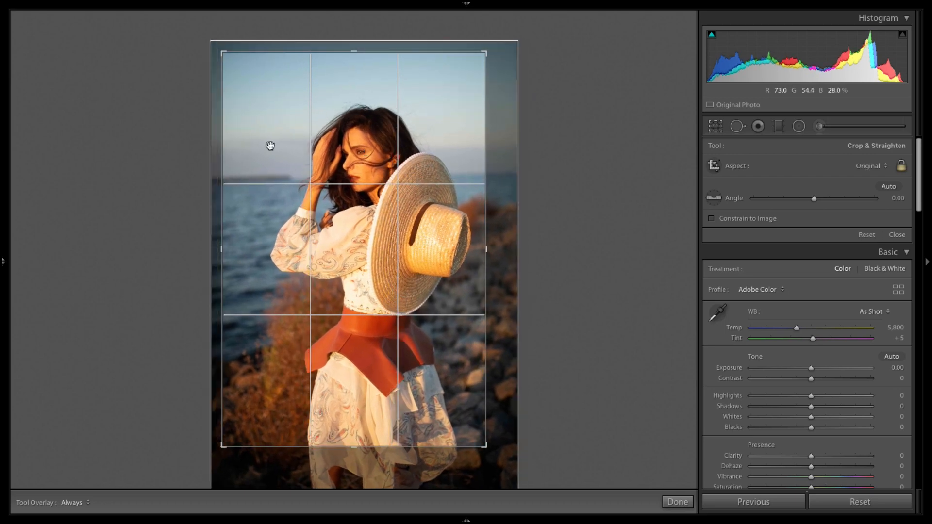
pyautogui.moveTo(353, 338); pyautogui.dragTo(357, 337)
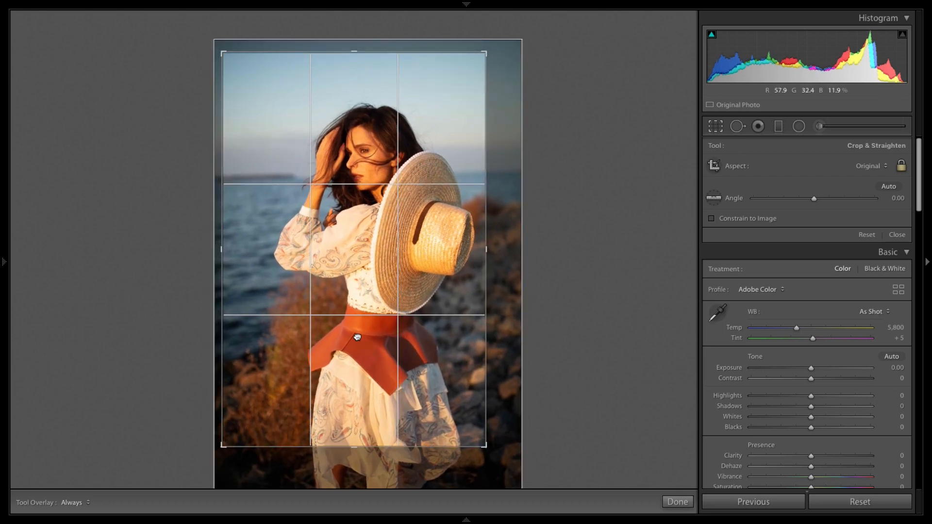
pyautogui.press('Return')
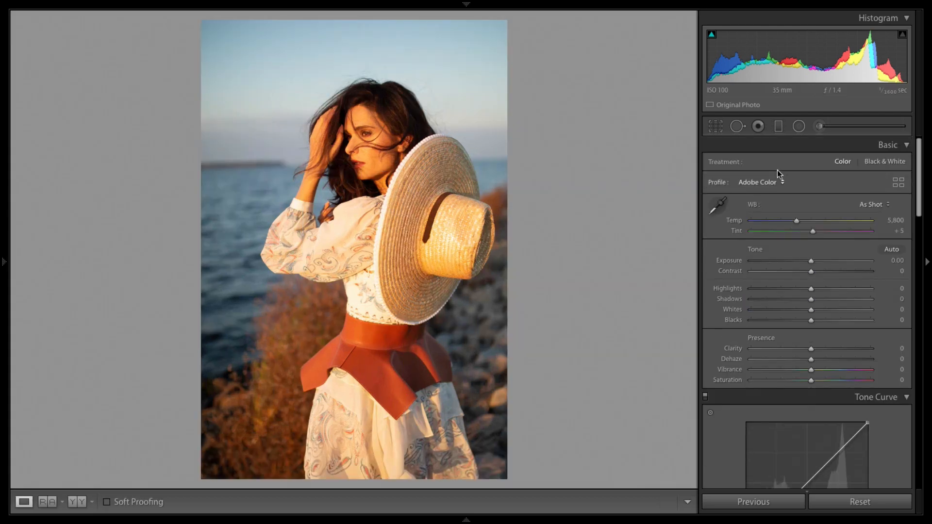
# Step: Reopen the crop and enlarge the frame slightly from the lower-right corner, then apply it
pyautogui.click(716, 126)
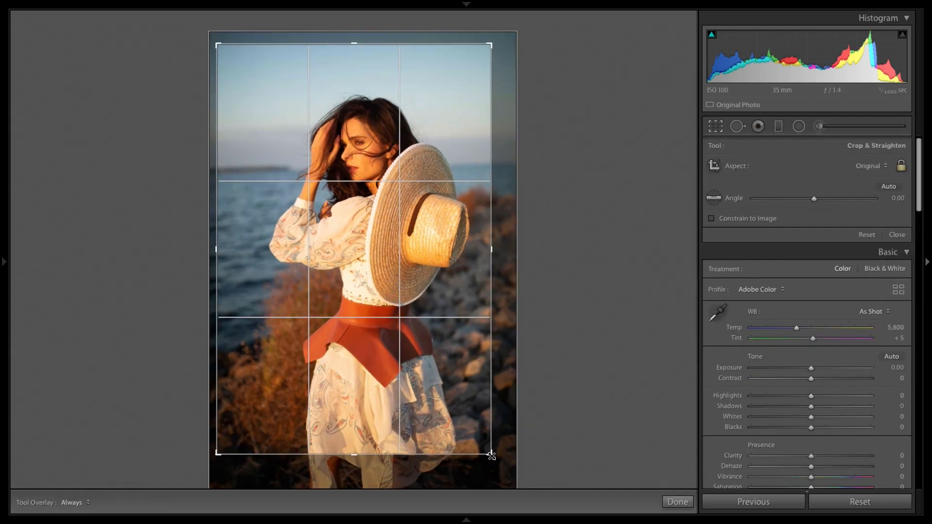
pyautogui.moveTo(453, 419)
pyautogui.mouseDown()
pyautogui.moveTo(460, 425)
pyautogui.moveTo(443, 410)
pyautogui.moveTo(461, 426)
pyautogui.mouseUp()
pyautogui.press('Return')
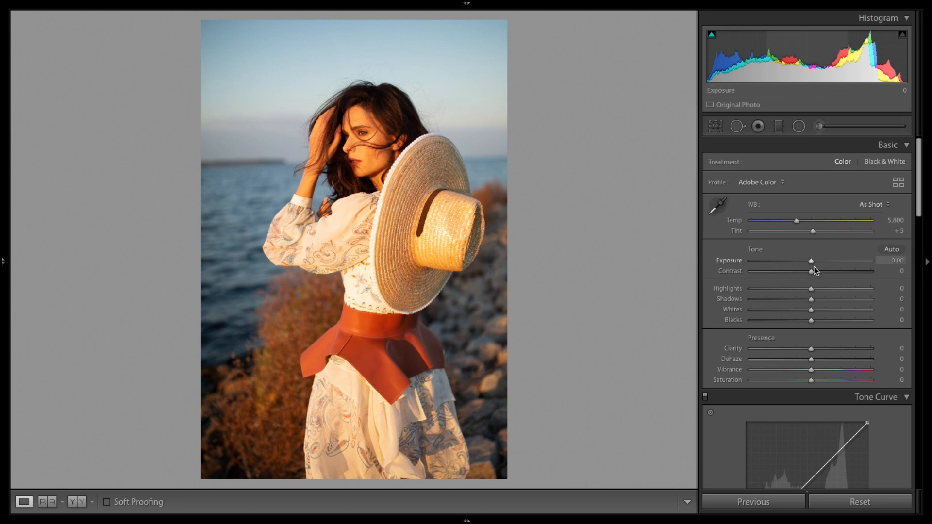
# Step: Set Highlights to -76, Shadows to +20, Whites to -37 and Blacks to +33
pyautogui.moveTo(923, 197)
pyautogui.mouseDown()
pyautogui.moveTo(923, 207)
pyautogui.moveTo(921, 199)
pyautogui.mouseUp()
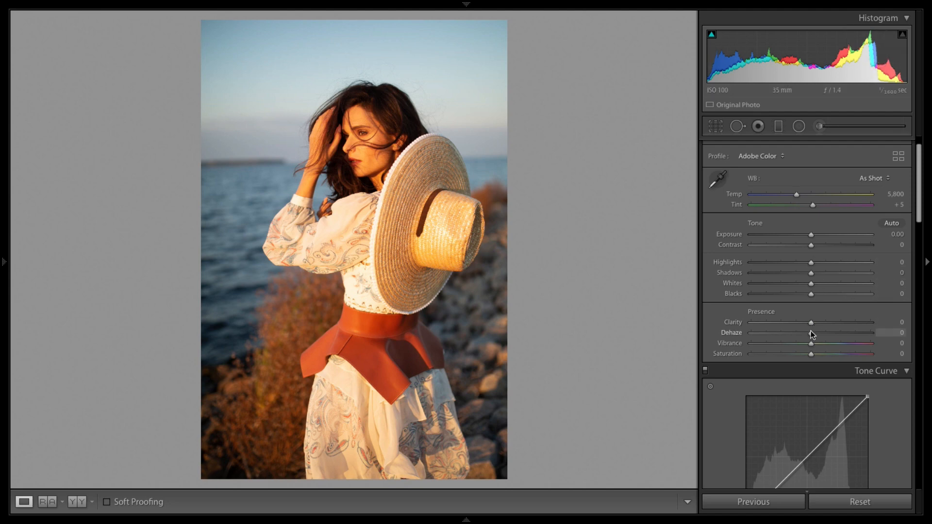
pyautogui.moveTo(809, 262); pyautogui.dragTo(733, 266)
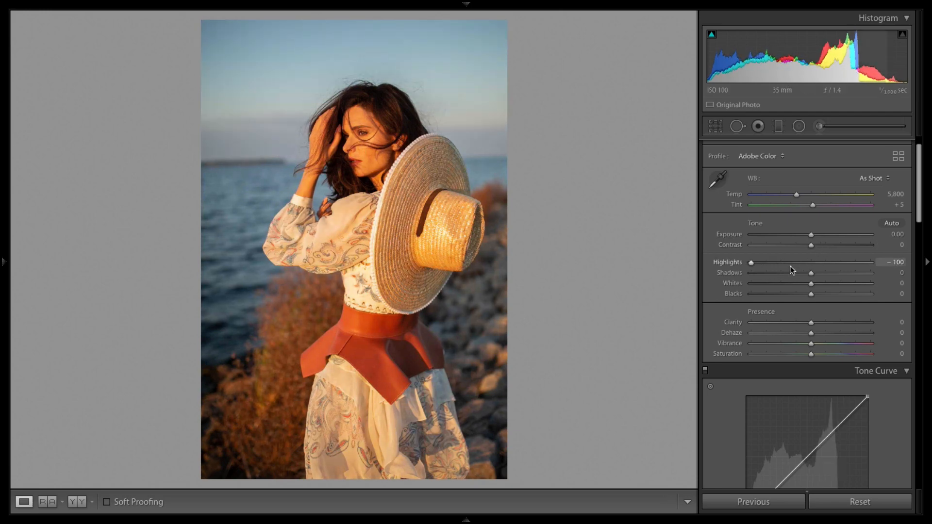
pyautogui.doubleClick(751, 263)
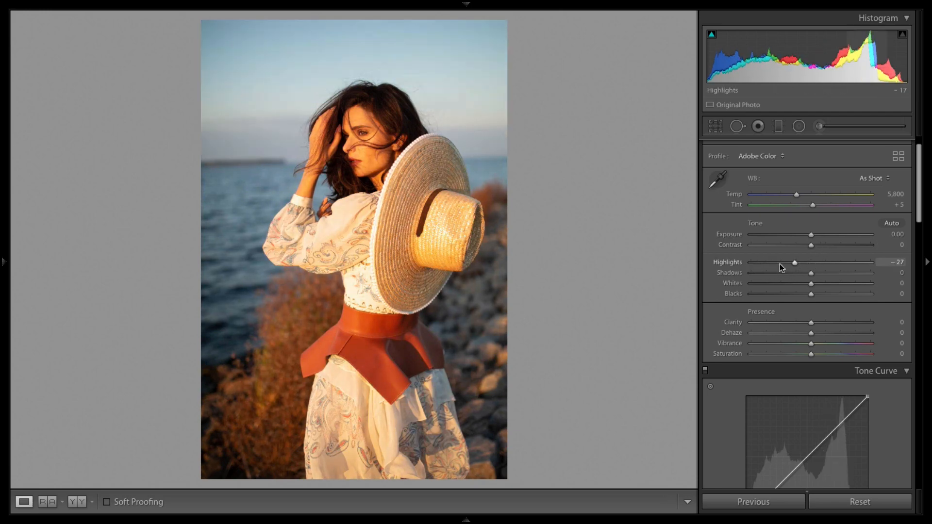
pyautogui.moveTo(780, 264); pyautogui.dragTo(830, 291)
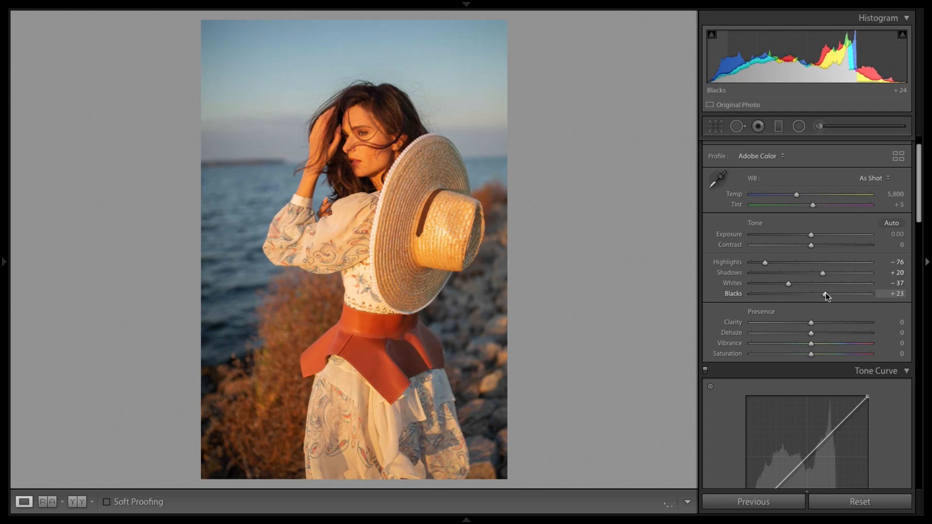
pyautogui.moveTo(824, 294); pyautogui.dragTo(836, 294)
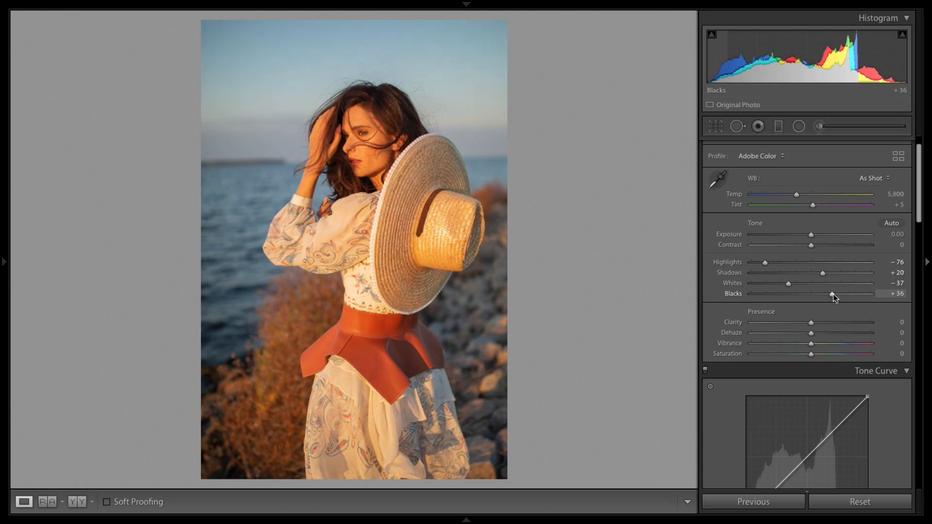
pyautogui.moveTo(833, 293); pyautogui.dragTo(831, 294)
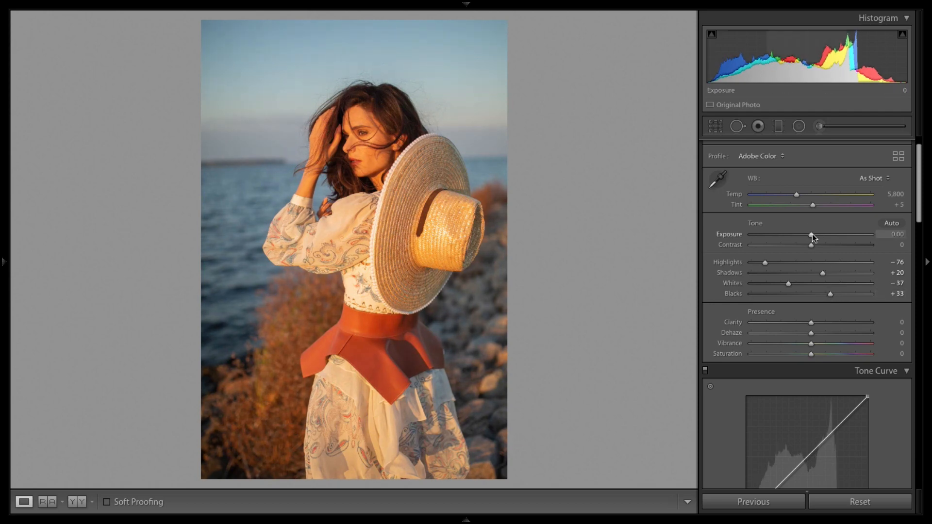
# Step: Lower Exposure to -0.25 and inspect the model's face up close
pyautogui.moveTo(811, 234); pyautogui.dragTo(809, 235)
pyautogui.press('XF86MonBrightnessUp')
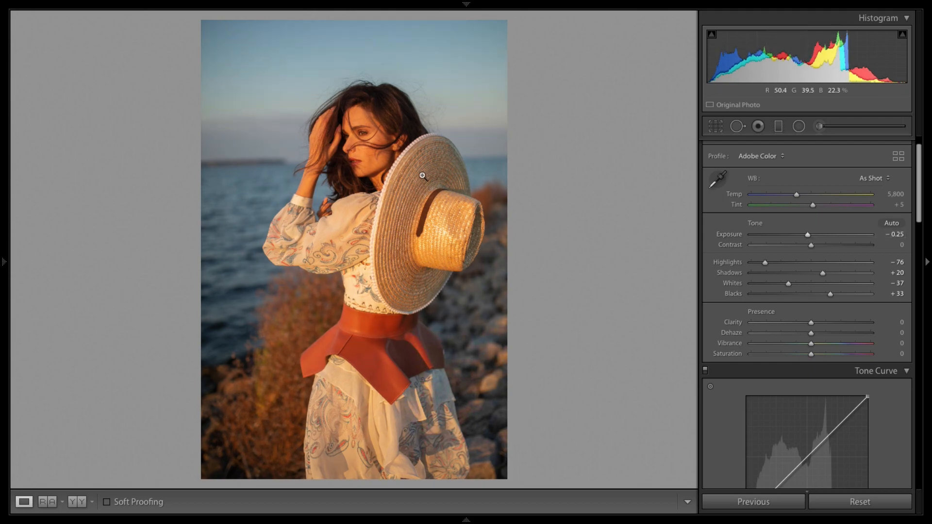
pyautogui.click(344, 123)
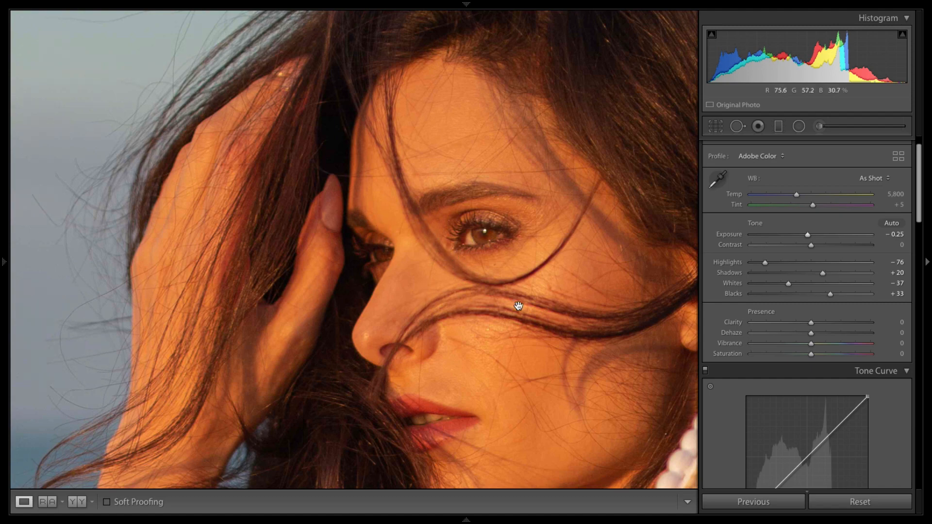
pyautogui.click(459, 153)
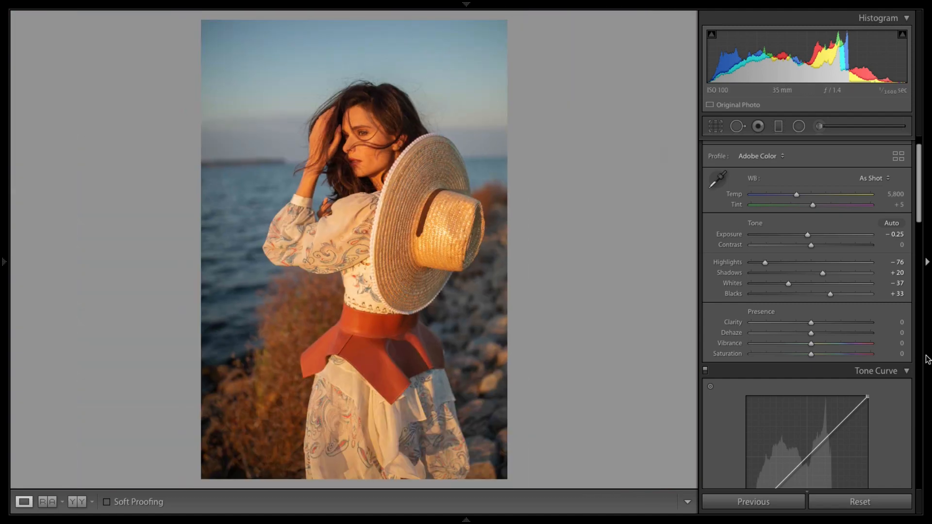
# Step: Set Clarity to -10 while checking the skin detail on the face
pyautogui.click(368, 142)
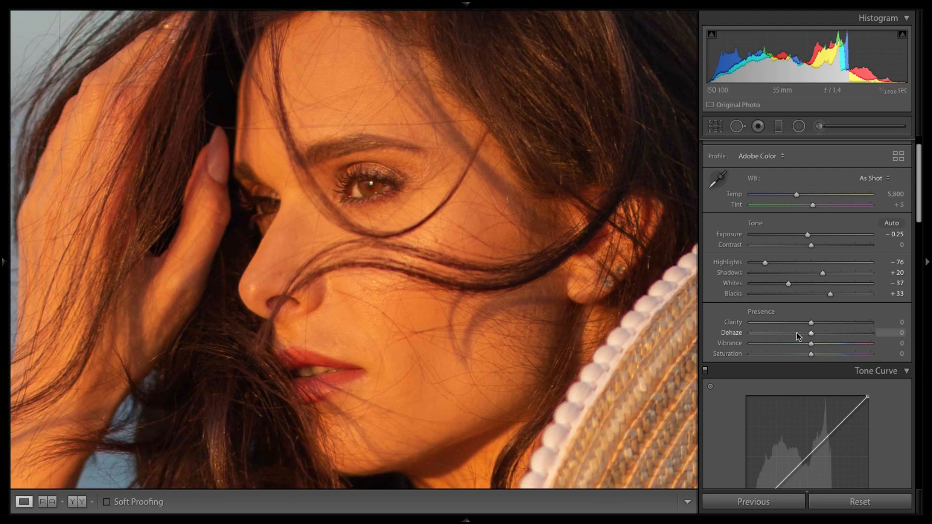
pyautogui.moveTo(812, 323); pyautogui.dragTo(808, 322)
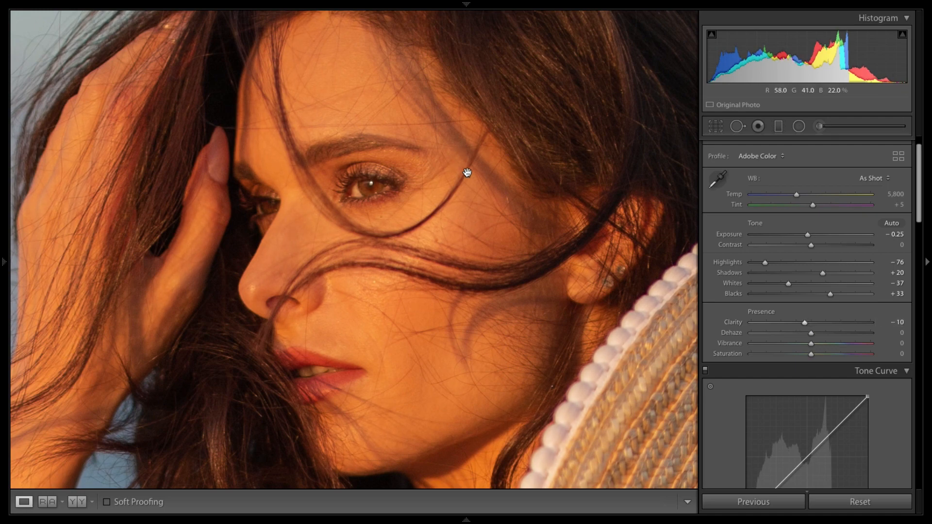
pyautogui.click(509, 204)
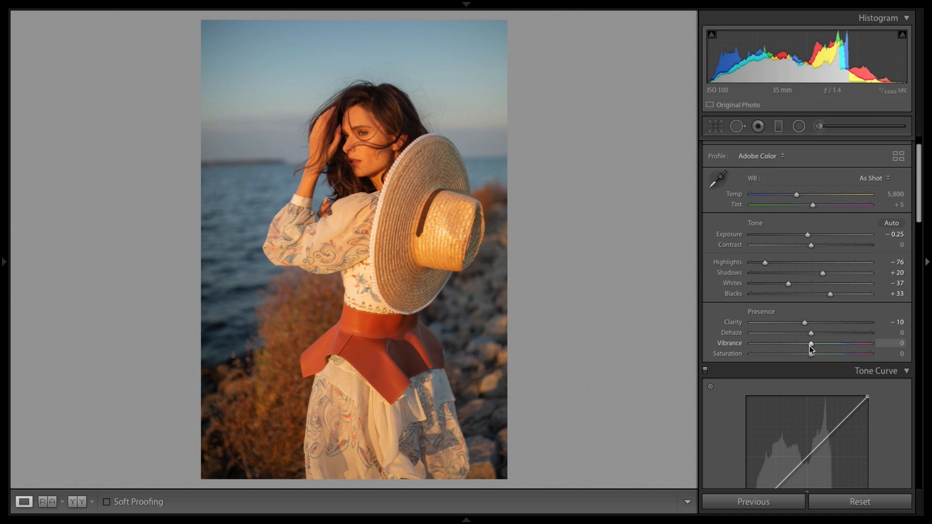
# Step: Lower Saturation to -10 and cool the Temp slider to about 5,022
pyautogui.moveTo(812, 354); pyautogui.dragTo(803, 354)
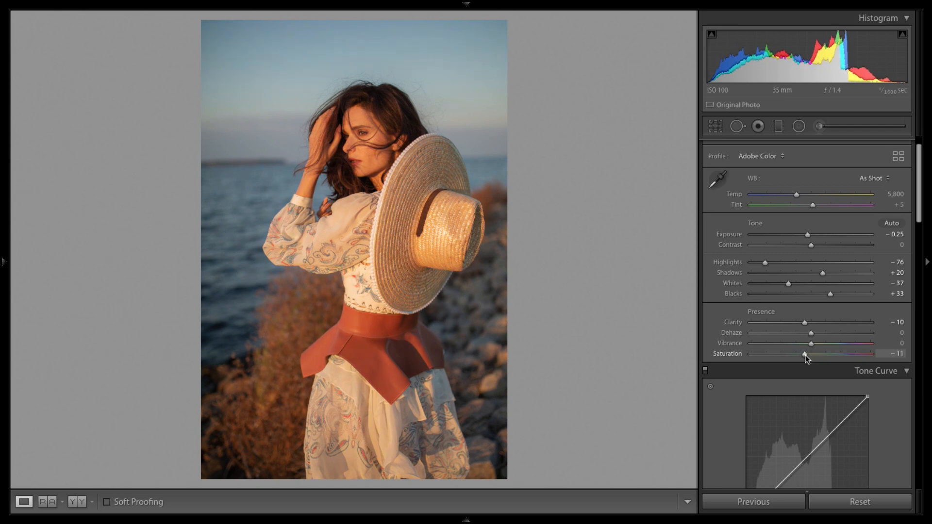
pyautogui.moveTo(806, 355); pyautogui.dragTo(806, 354)
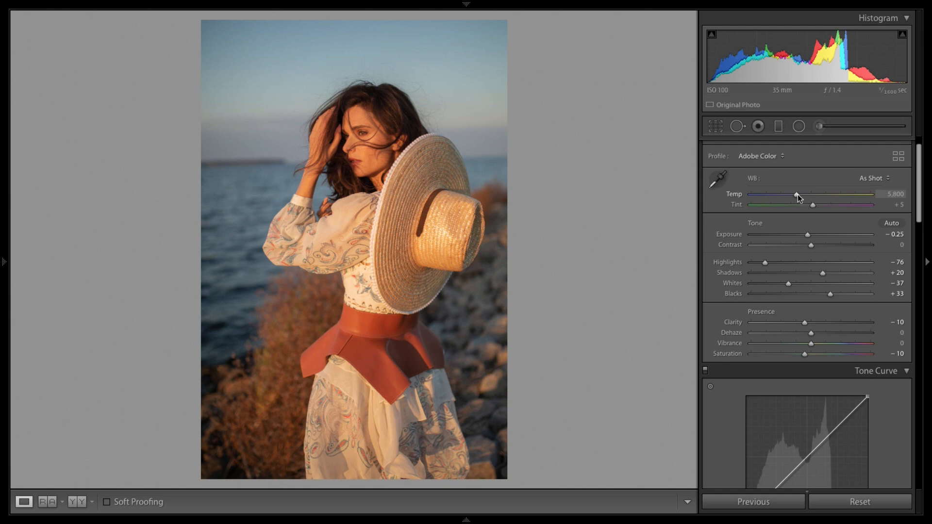
pyautogui.moveTo(797, 194); pyautogui.dragTo(789, 197)
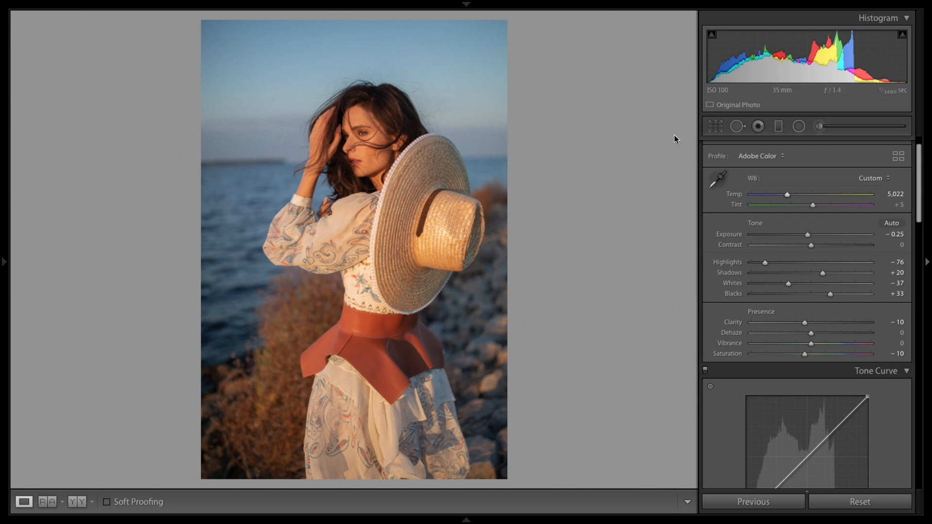
# Step: Try sampling white balance with the picker on the dress below the hat and raising Temp to about 4,001
pyautogui.click(719, 180)
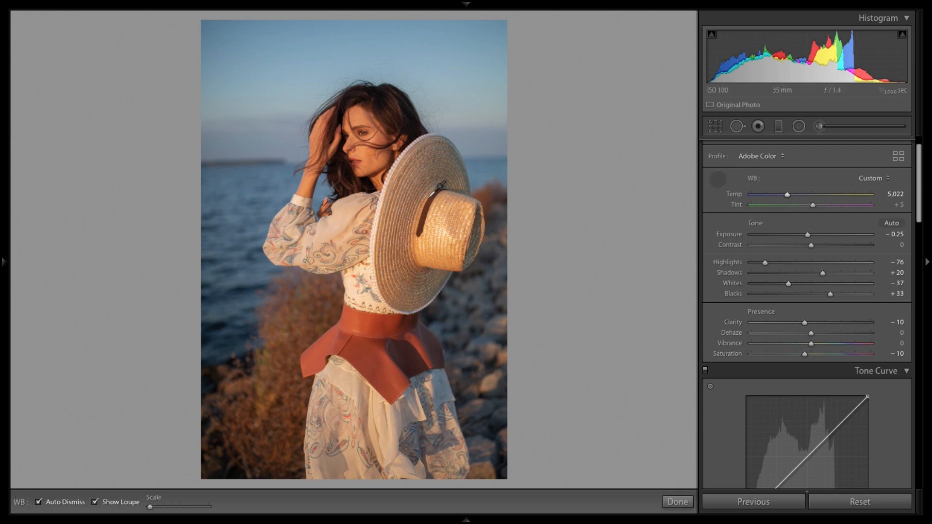
pyautogui.click(380, 209)
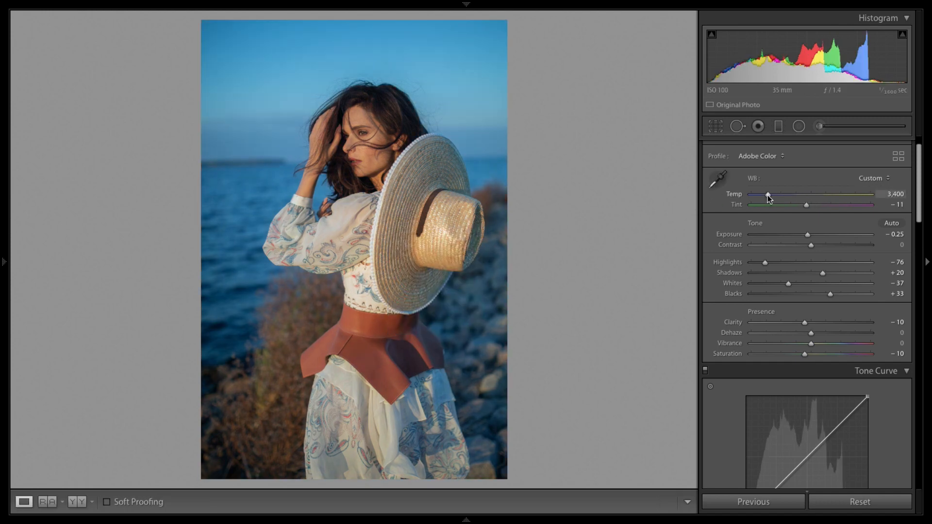
pyautogui.moveTo(768, 196); pyautogui.dragTo(775, 194)
# Step: Sample white balance with the picker on the sleeve, then set Temp to about 4,880
pyautogui.click(718, 180)
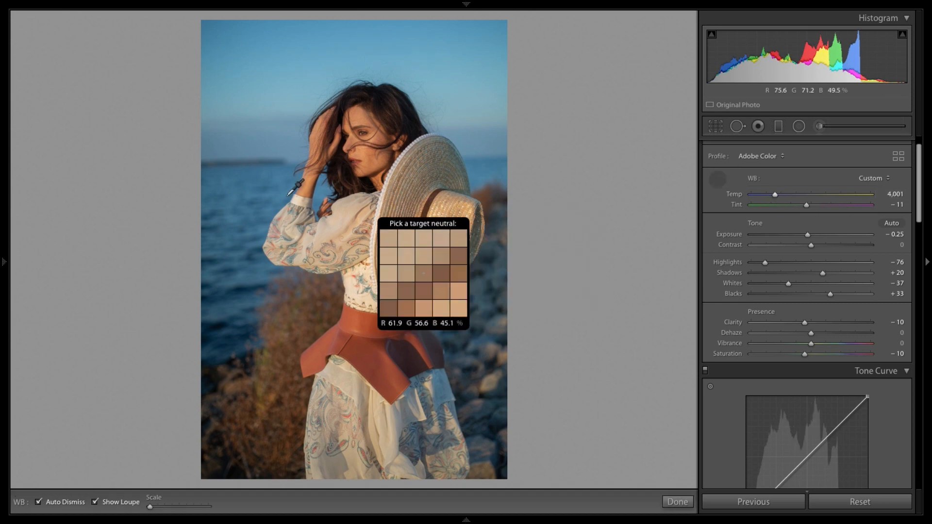
pyautogui.click(298, 200)
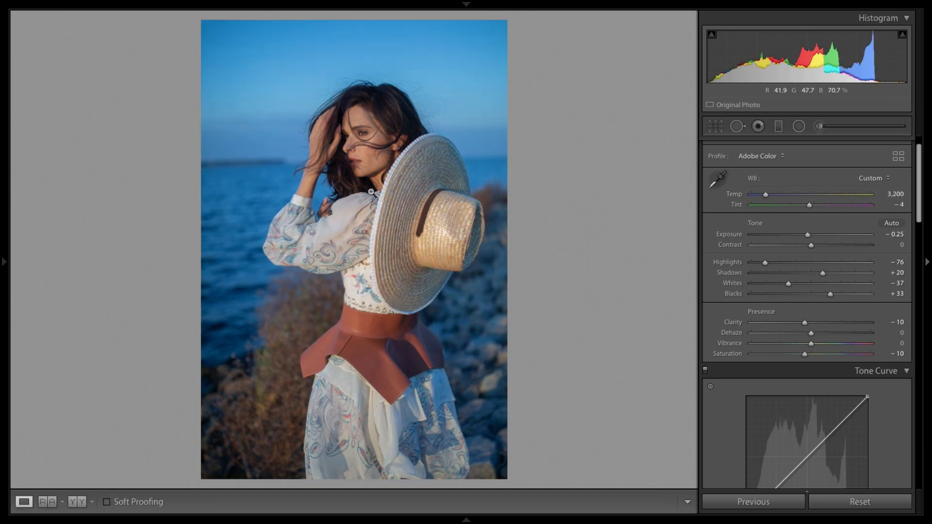
pyautogui.moveTo(768, 195); pyautogui.dragTo(778, 196)
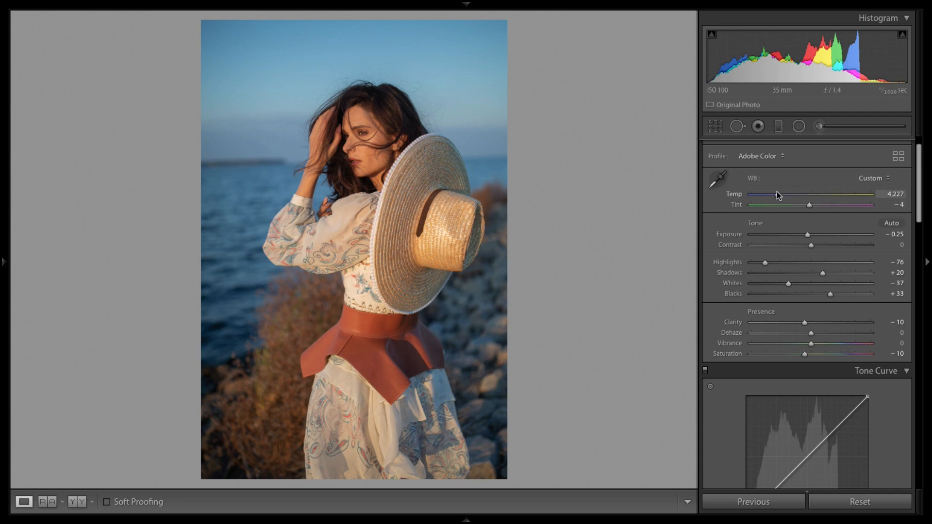
pyautogui.moveTo(777, 193)
pyautogui.mouseDown()
pyautogui.moveTo(839, 205)
pyautogui.moveTo(785, 194)
pyautogui.mouseUp()
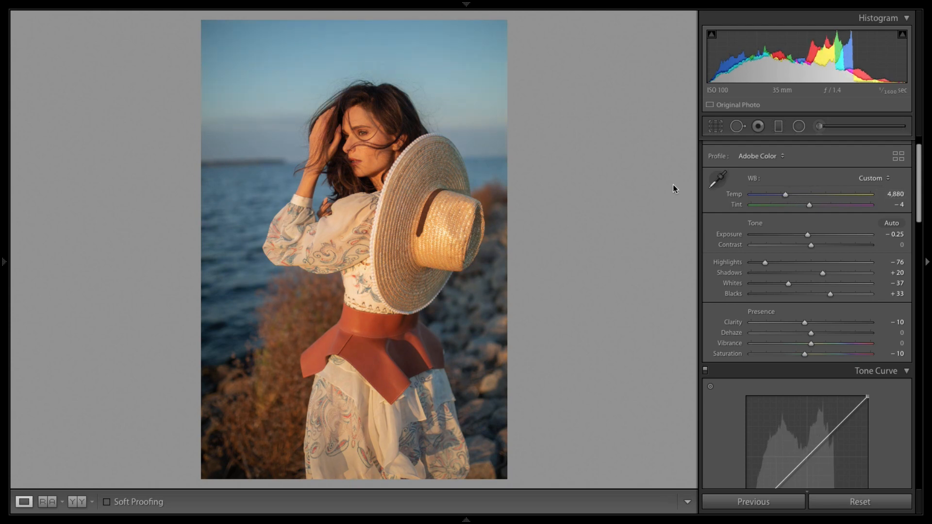
# Step: Toggle the before/after view repeatedly to compare the edited photo with the original
pyautogui.press('\\')
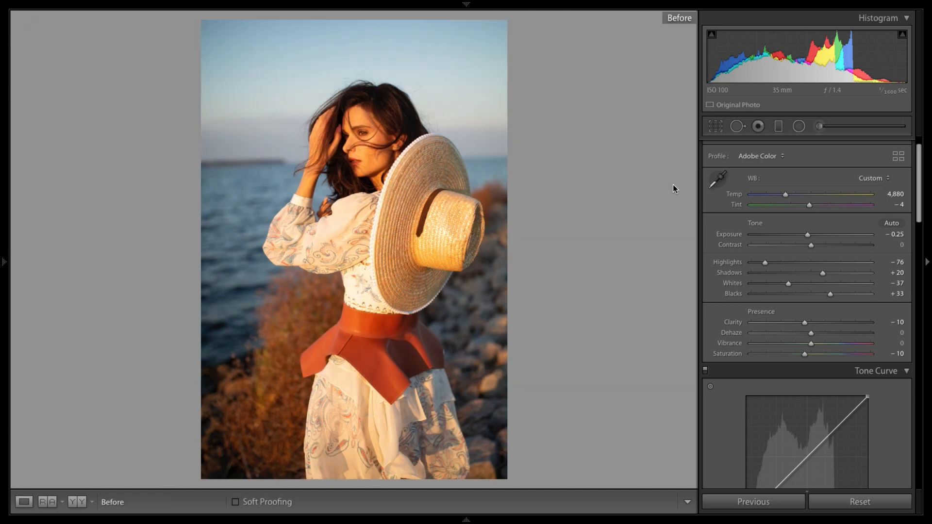
pyautogui.press('\\')
pyautogui.press('\\')
pyautogui.press('\\')
pyautogui.press('\\')
pyautogui.press('\\')
pyautogui.press('\\')
pyautogui.press('\\')
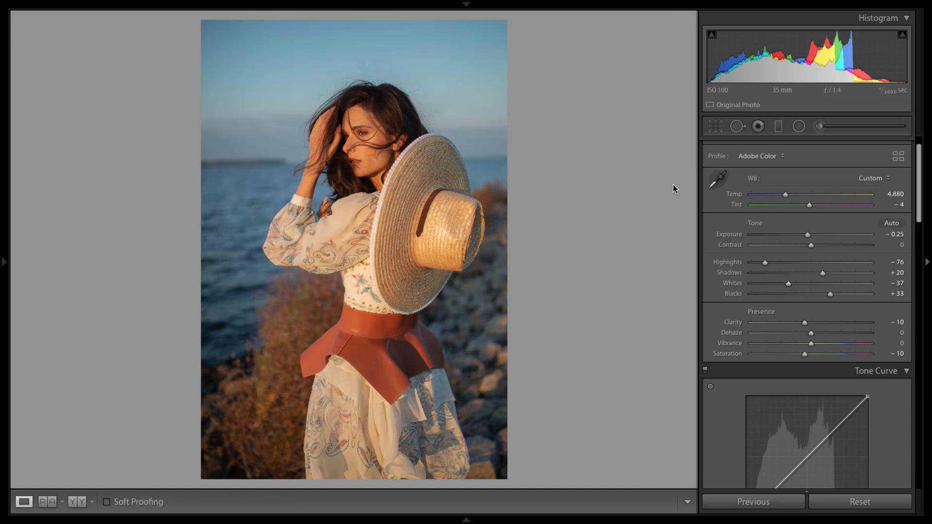
pyautogui.press('\\')
pyautogui.press('\\')
pyautogui.press('\\')
pyautogui.press('\\')
pyautogui.press('\\')
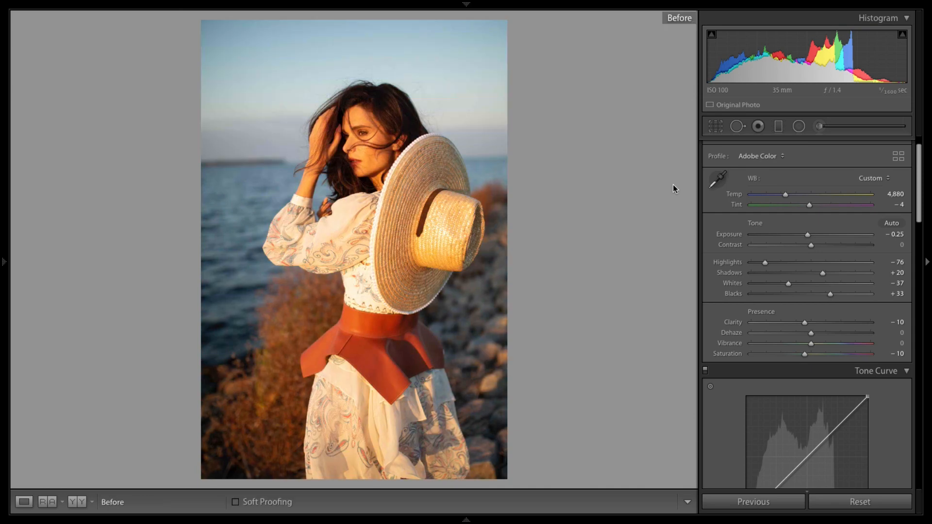
# Step: Tint the split-toning highlights blue with Hue 235 and Saturation 34
pyautogui.press('\\')
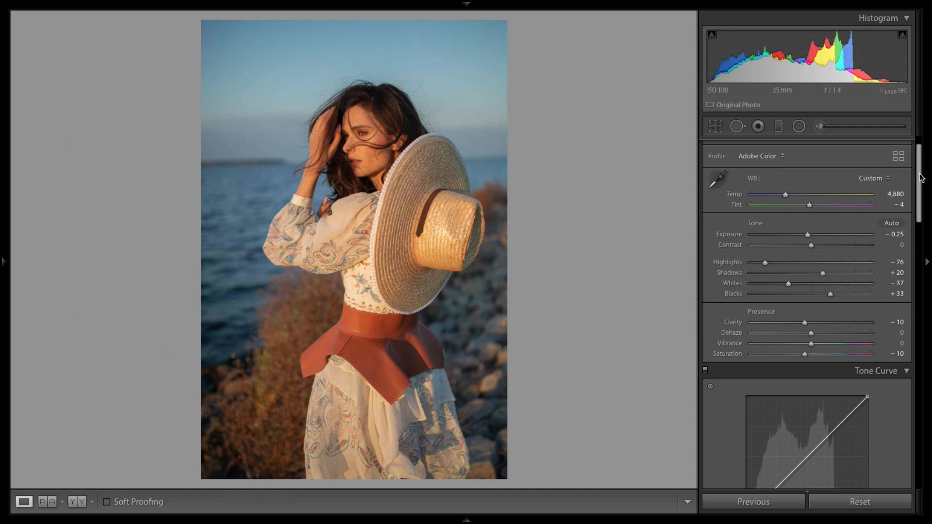
pyautogui.moveTo(922, 178); pyautogui.dragTo(922, 208)
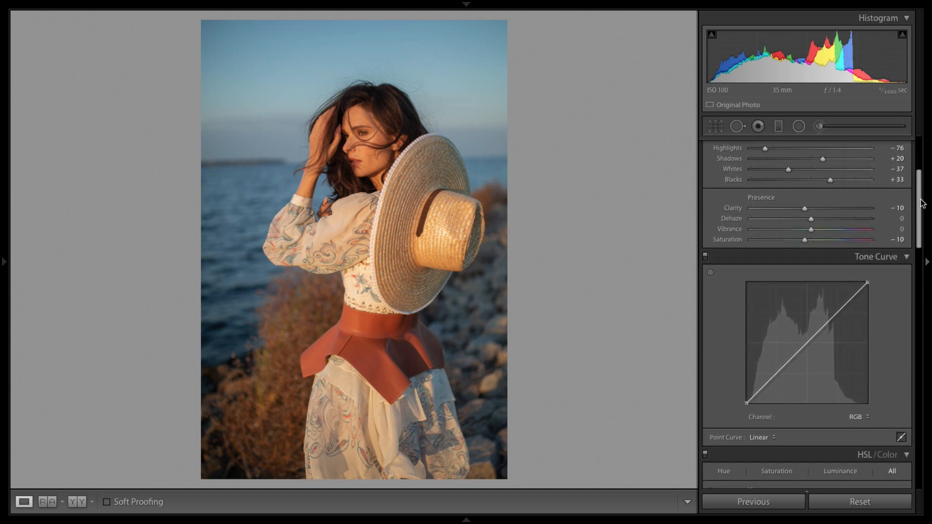
pyautogui.scroll(-3, 925, 209)
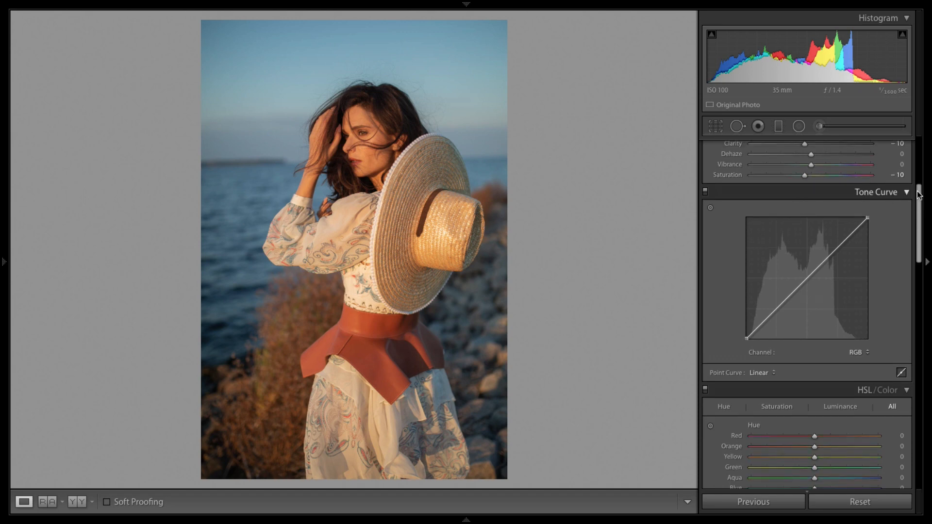
pyautogui.moveTo(922, 198); pyautogui.dragTo(921, 207)
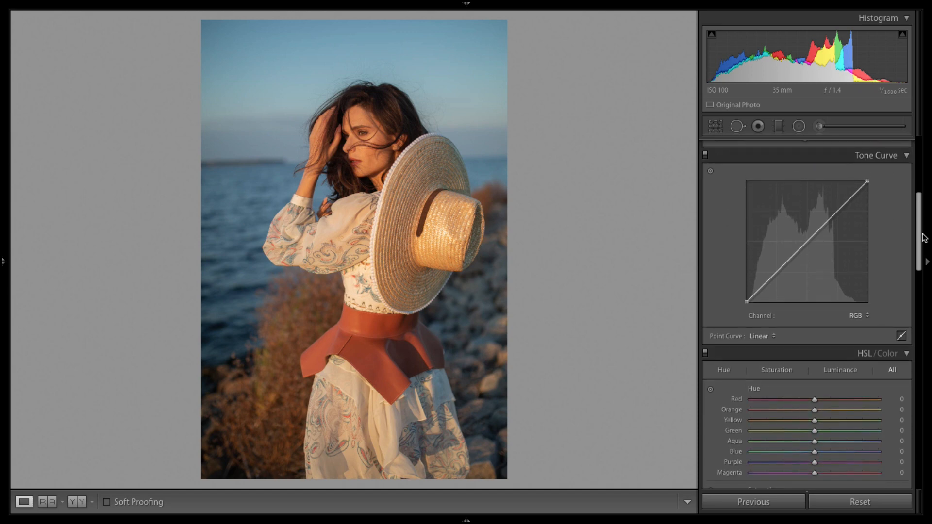
pyautogui.scroll(-1, 919, 224)
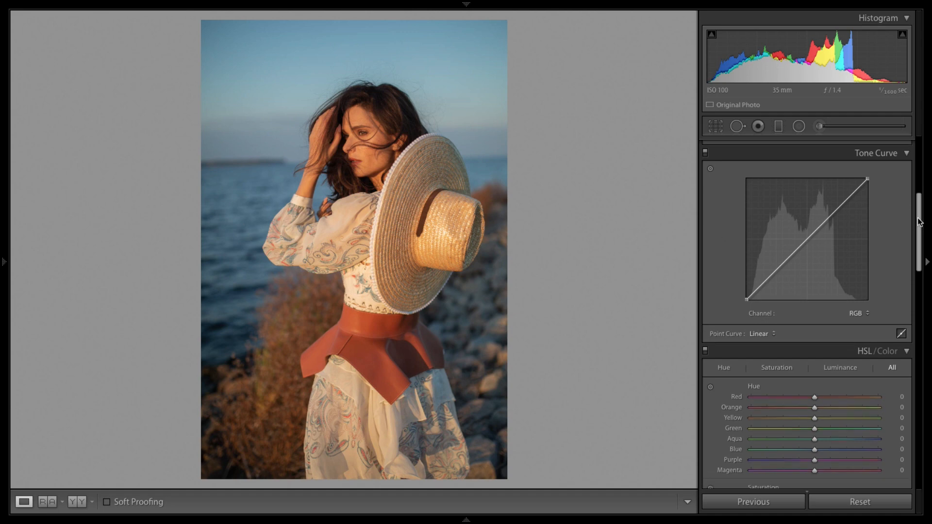
pyautogui.scroll(-1, 919, 223)
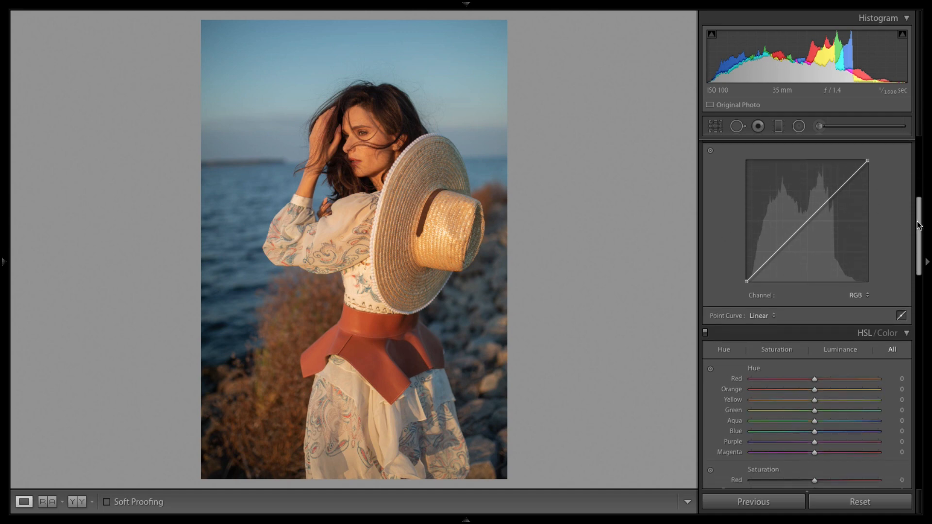
pyautogui.moveTo(918, 225); pyautogui.dragTo(920, 247)
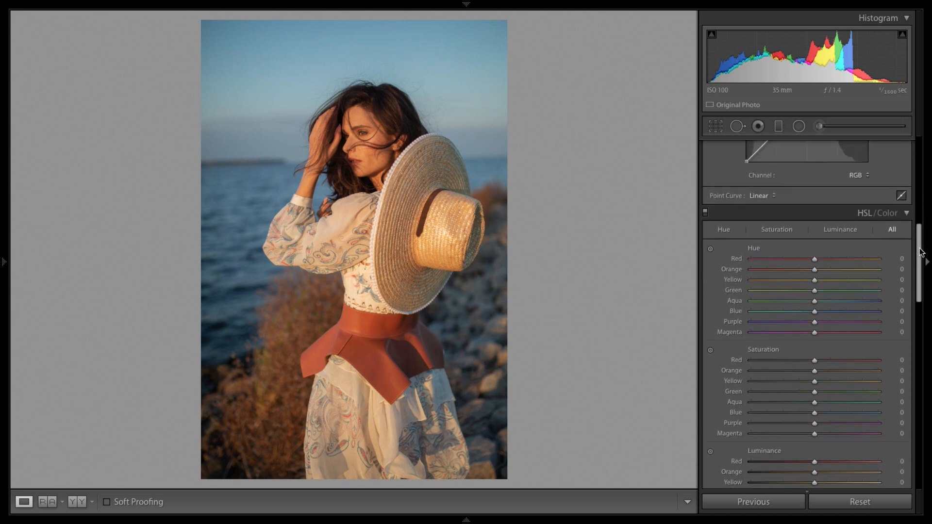
pyautogui.click(885, 212)
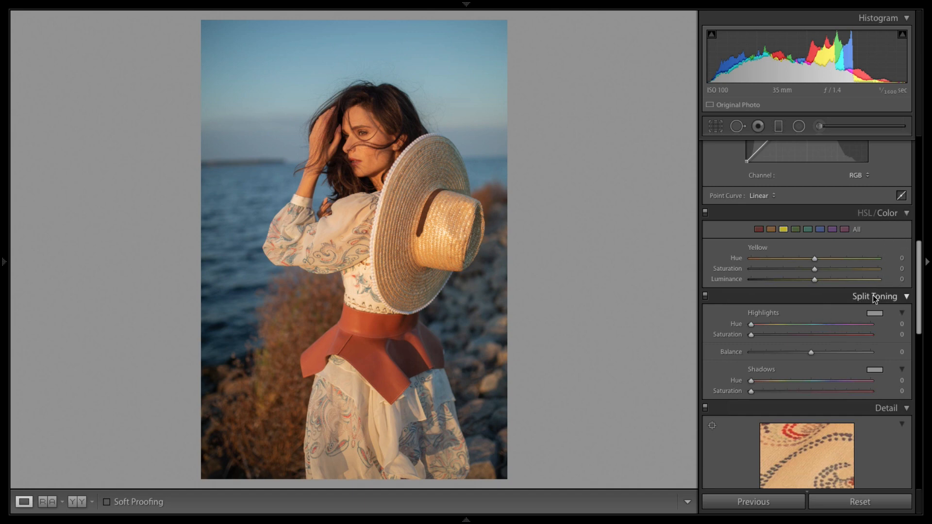
pyautogui.moveTo(919, 268); pyautogui.dragTo(920, 291)
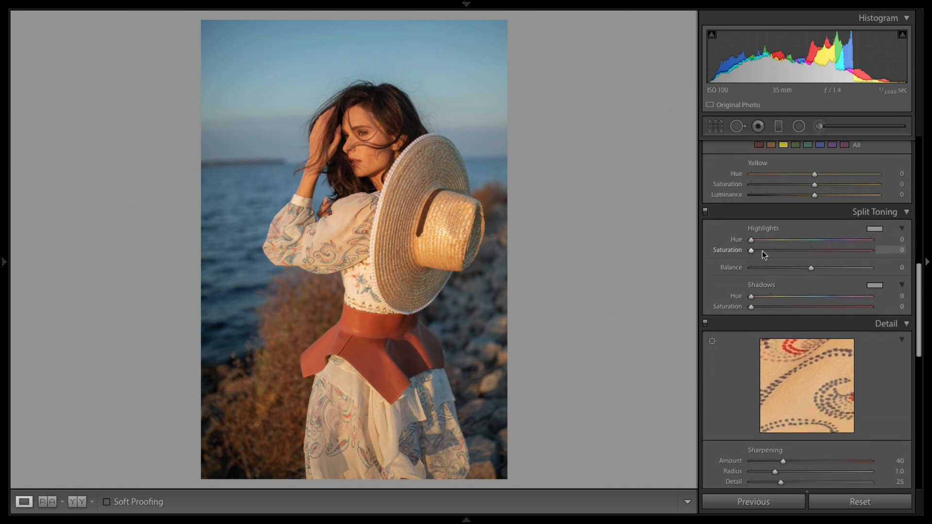
pyautogui.moveTo(752, 241); pyautogui.dragTo(827, 240)
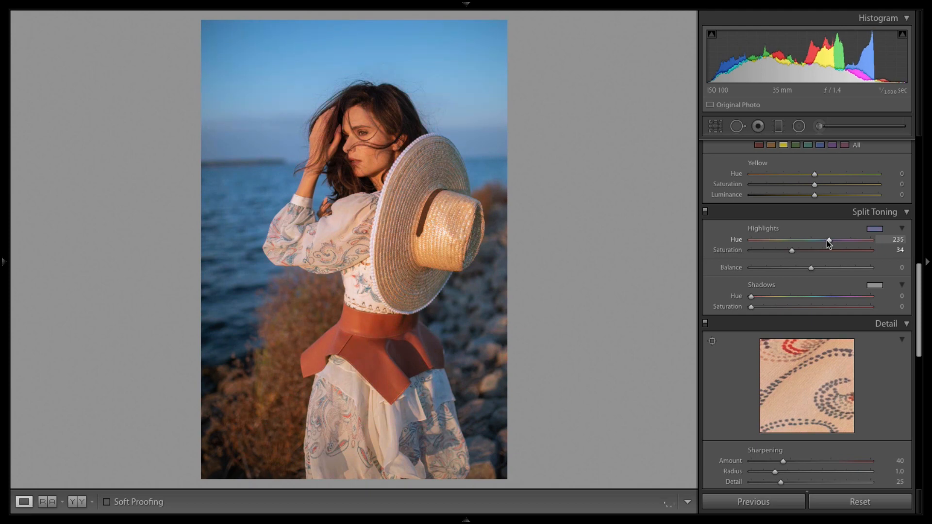
# Step: Give the split-toning shadows Hue 86 and Saturation 5, comparing with the original and with split toning toggled
pyautogui.moveTo(751, 296)
pyautogui.mouseDown()
pyautogui.moveTo(779, 296)
pyautogui.moveTo(762, 307)
pyautogui.moveTo(774, 307)
pyautogui.moveTo(757, 304)
pyautogui.mouseUp()
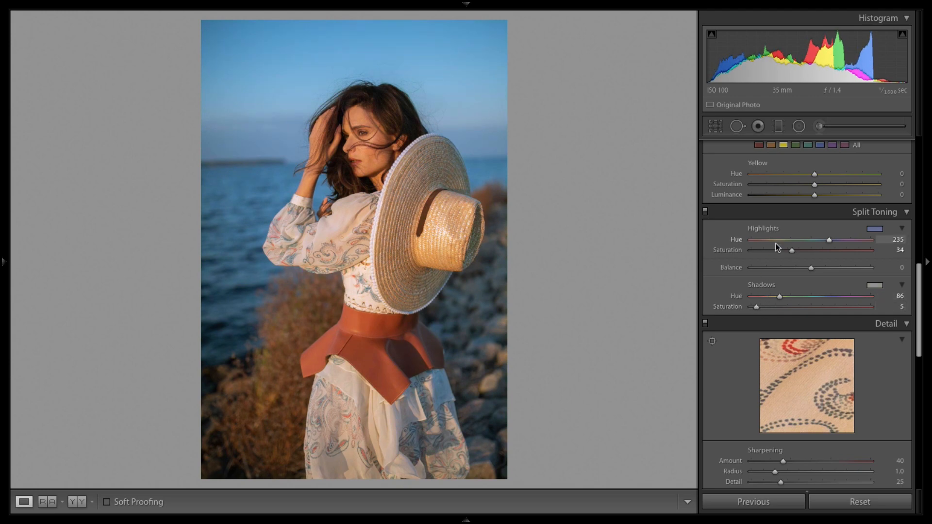
pyautogui.press('\\')
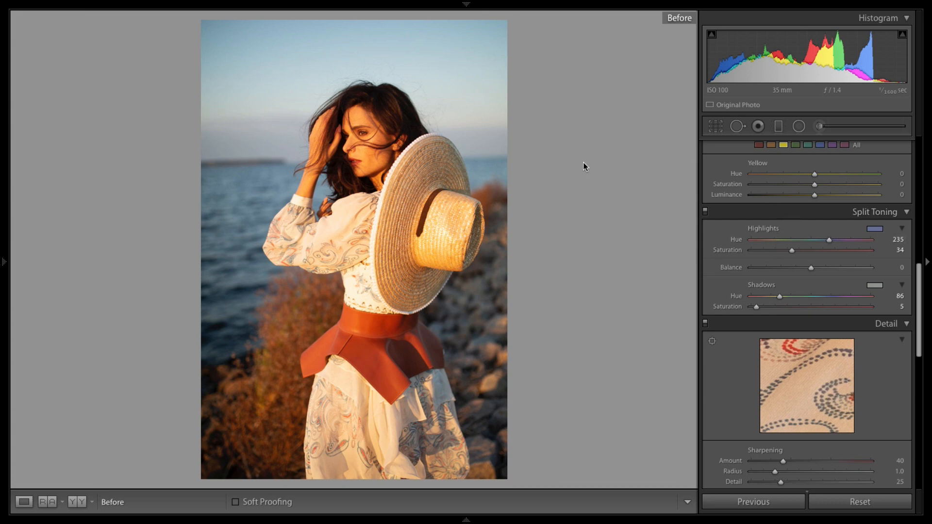
pyautogui.press('\\')
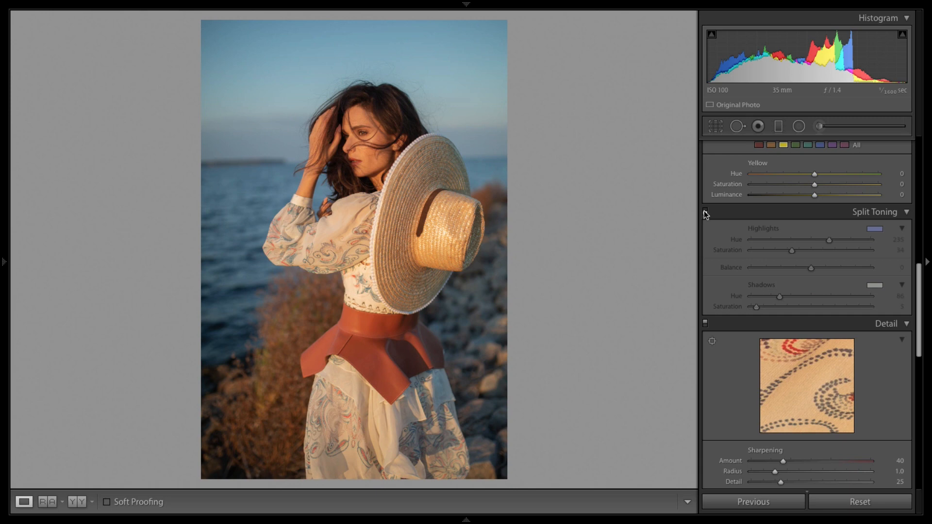
pyautogui.click(706, 212)
pyautogui.click(706, 212)
pyautogui.click(706, 212)
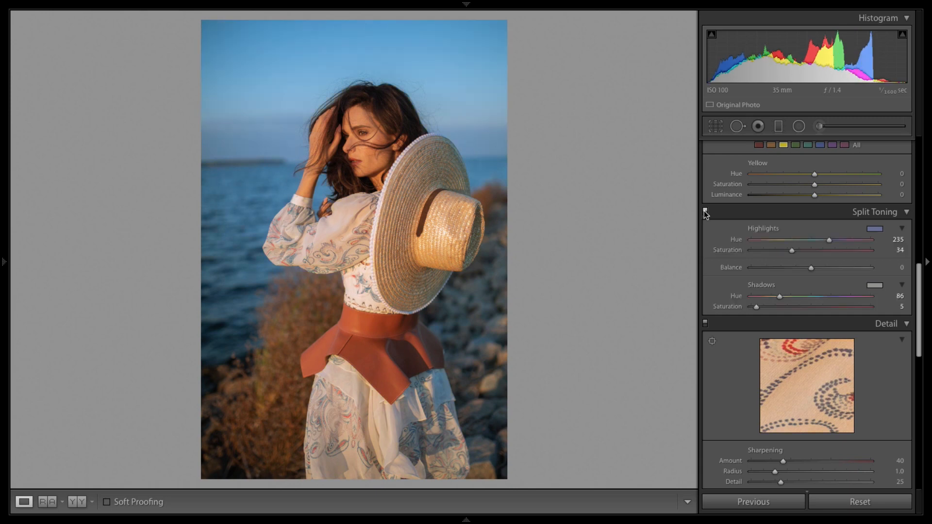
# Step: Adjust split-toning shadows to Hue 88, Saturation 12 and highlights to Hue 236, Saturation 43
pyautogui.moveTo(781, 297); pyautogui.dragTo(763, 308)
pyautogui.click(705, 212)
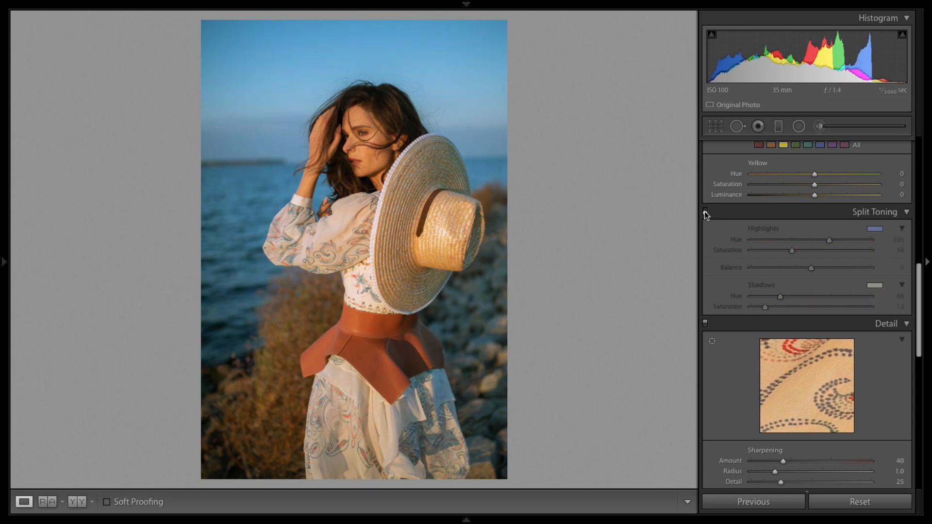
pyautogui.click(706, 212)
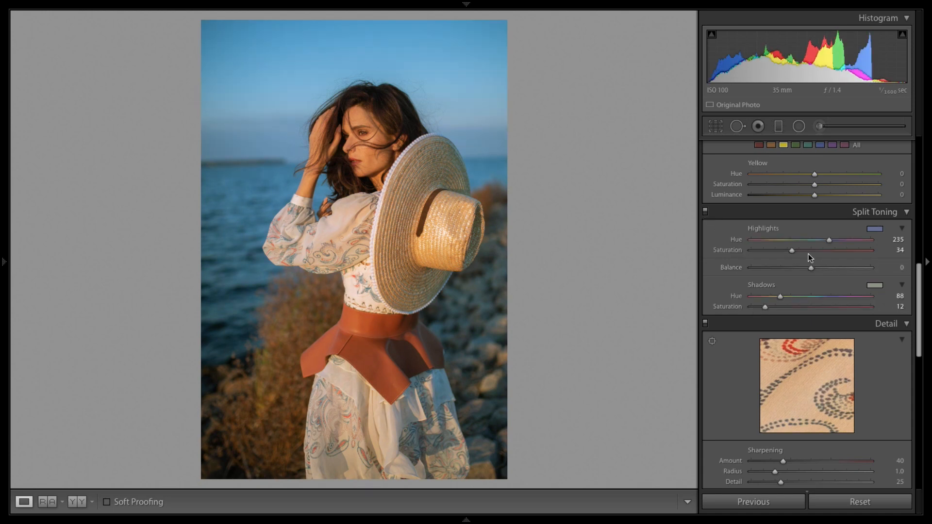
pyautogui.moveTo(830, 240); pyautogui.dragTo(804, 252)
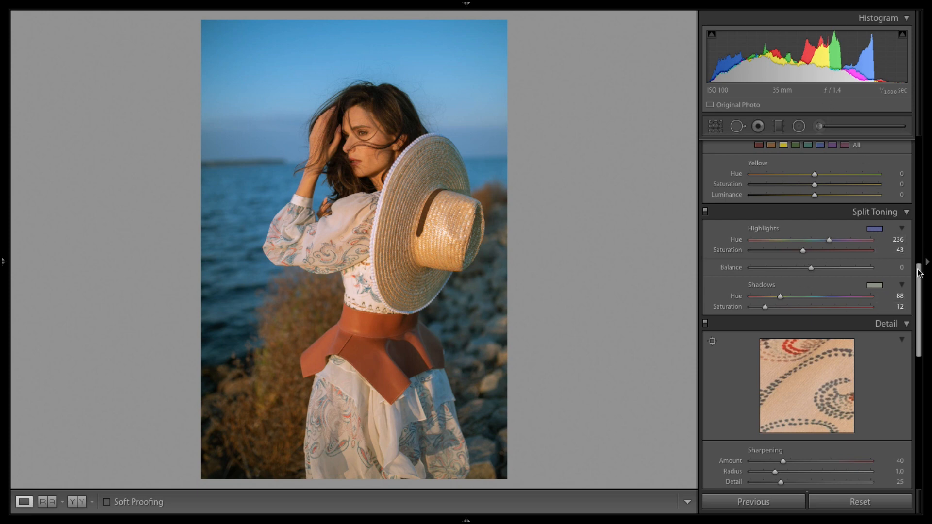
# Step: Boost the Red saturation in the HSL panel to +35, after trying the targeted adjustment on the belt
pyautogui.moveTo(919, 270)
pyautogui.mouseDown()
pyautogui.moveTo(919, 258)
pyautogui.moveTo(918, 267)
pyautogui.mouseUp()
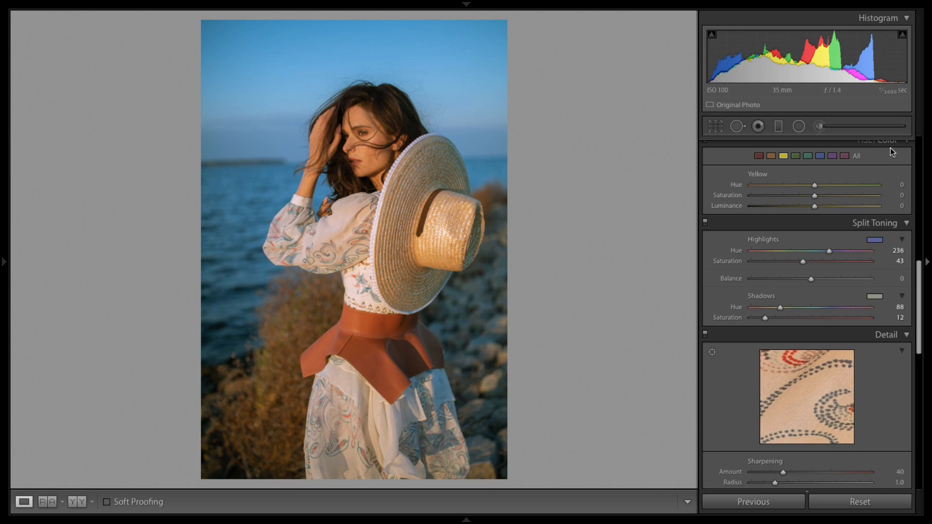
pyautogui.scroll(1, 890, 148)
pyautogui.click(864, 151)
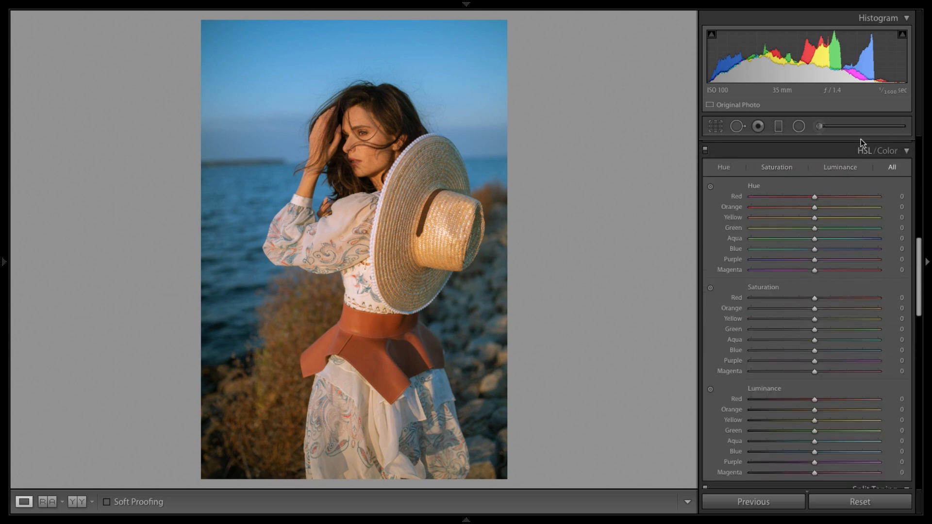
pyautogui.click(772, 166)
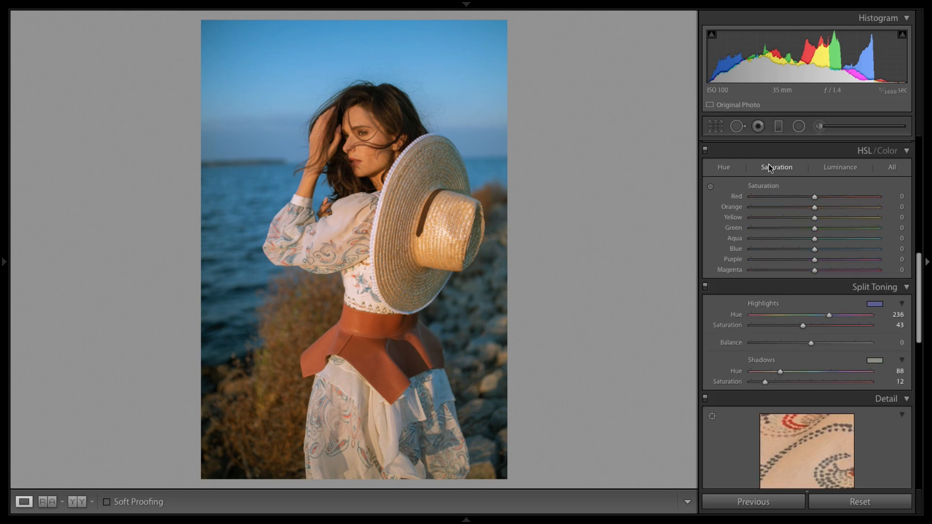
pyautogui.click(711, 187)
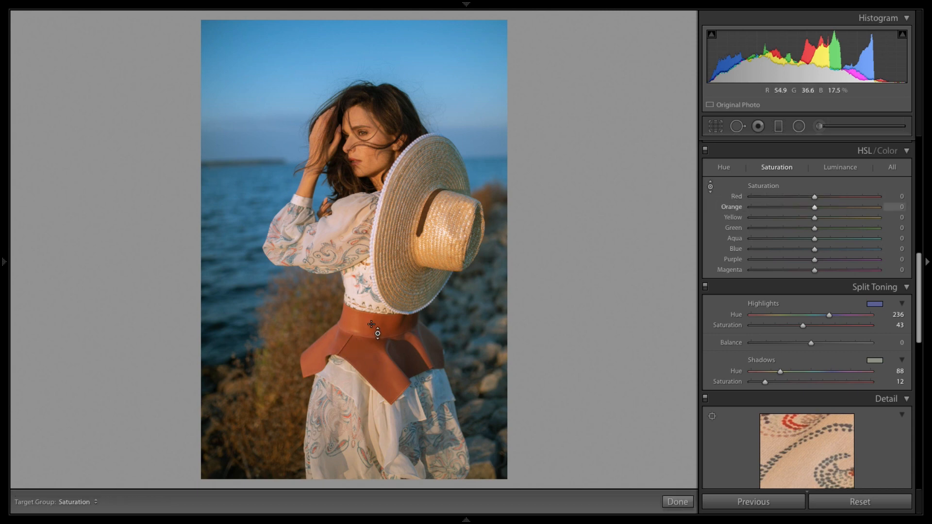
pyautogui.moveTo(372, 324)
pyautogui.mouseDown()
pyautogui.moveTo(371, 346)
pyautogui.moveTo(371, 233)
pyautogui.moveTo(372, 328)
pyautogui.moveTo(371, 236)
pyautogui.moveTo(372, 311)
pyautogui.mouseUp()
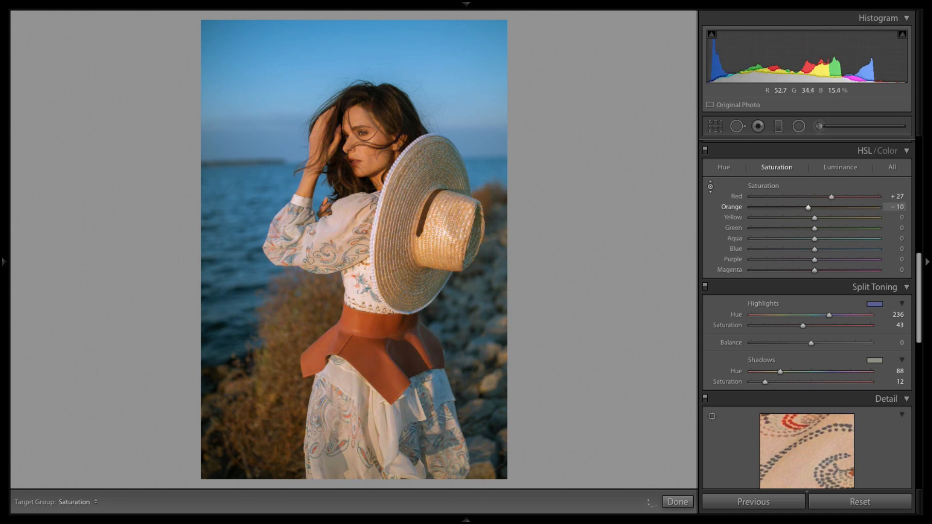
pyautogui.doubleClick(809, 207)
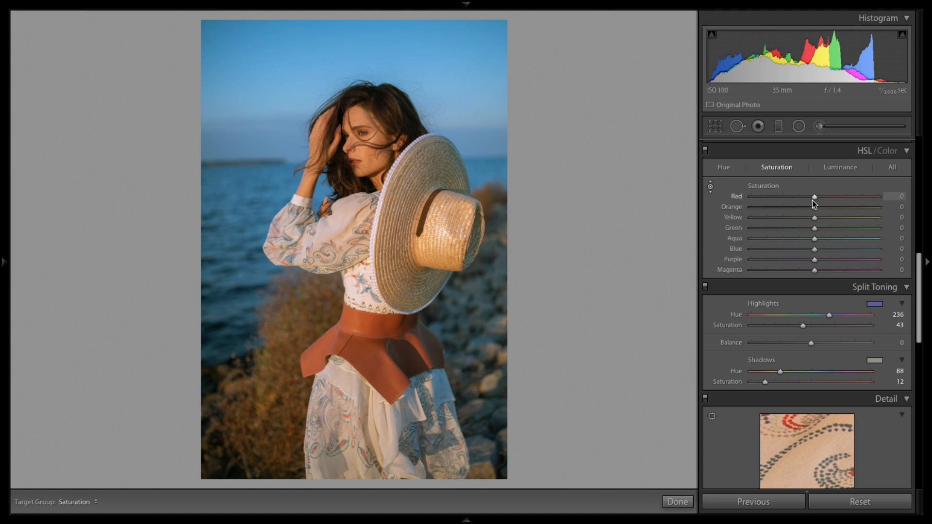
pyautogui.moveTo(814, 201); pyautogui.dragTo(837, 199)
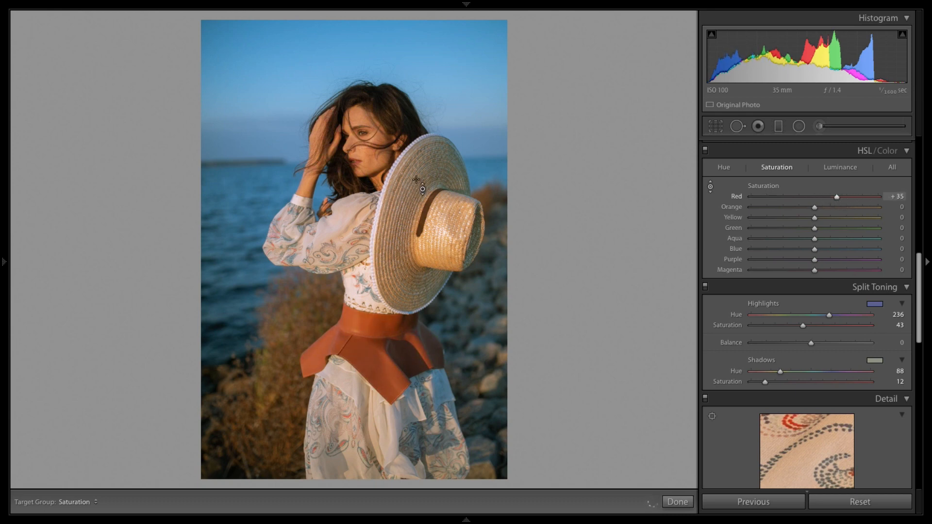
# Step: Zoom into the sleeve and raise Green saturation to about +33 and Aqua to +4 with the targeted adjustment
pyautogui.click(711, 187)
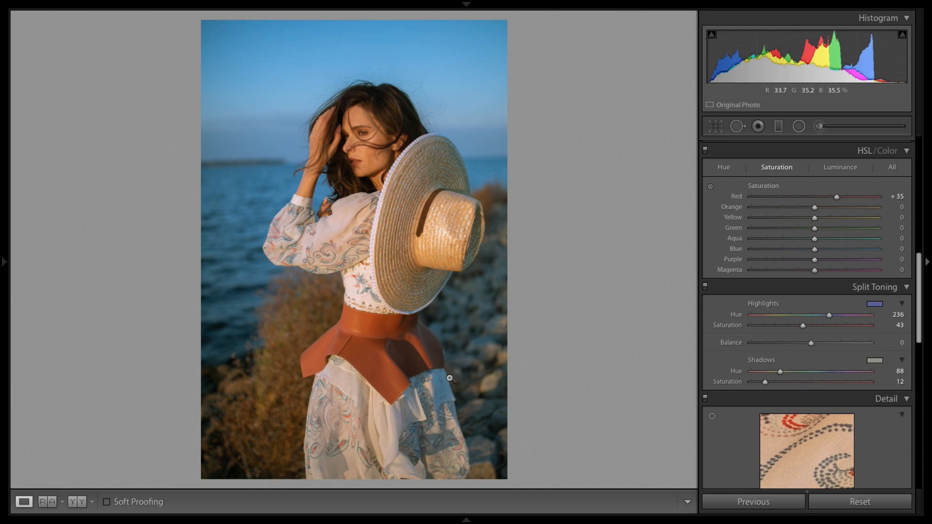
pyautogui.click(312, 214)
pyautogui.moveTo(359, 348); pyautogui.dragTo(454, 209)
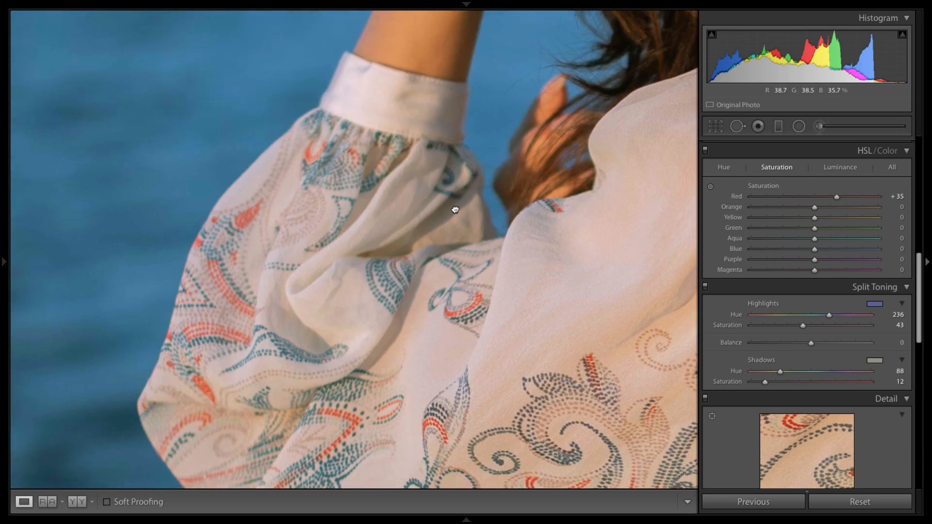
pyautogui.click(711, 184)
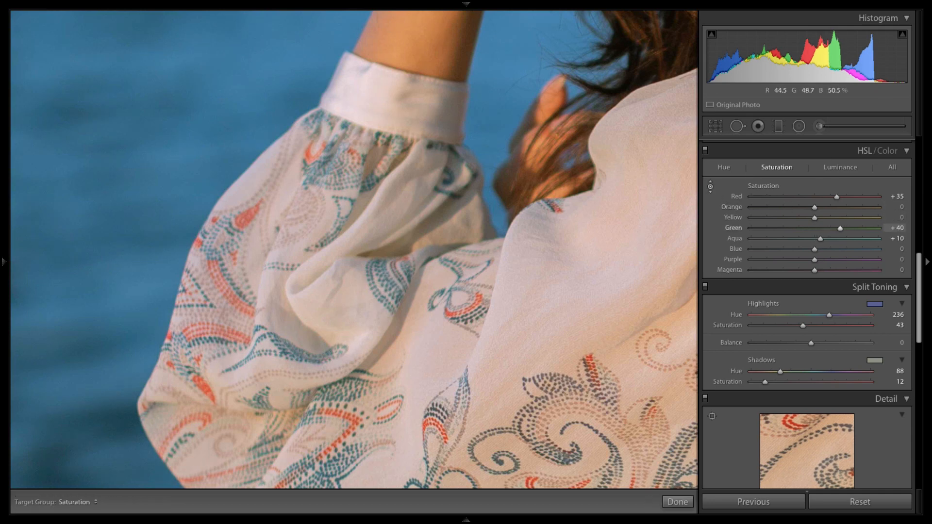
pyautogui.moveTo(463, 306); pyautogui.dragTo(463, 318)
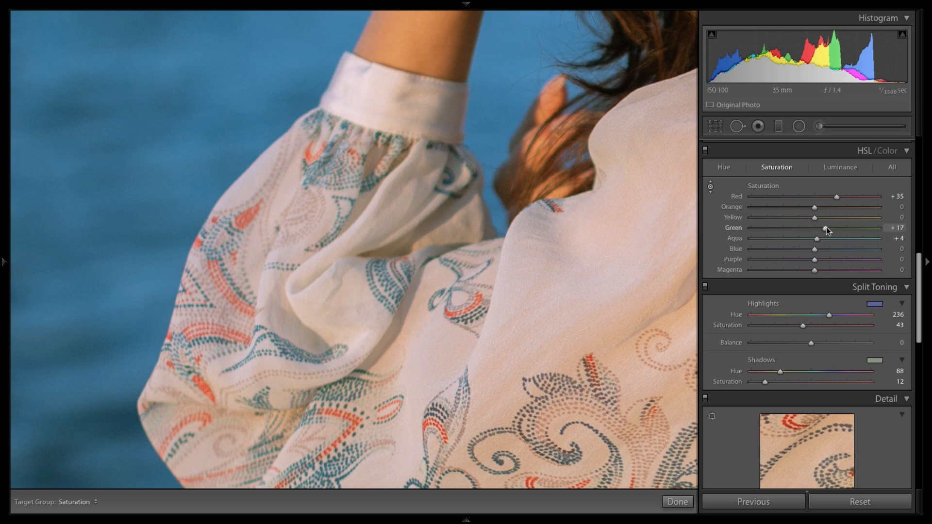
pyautogui.moveTo(827, 228); pyautogui.dragTo(837, 228)
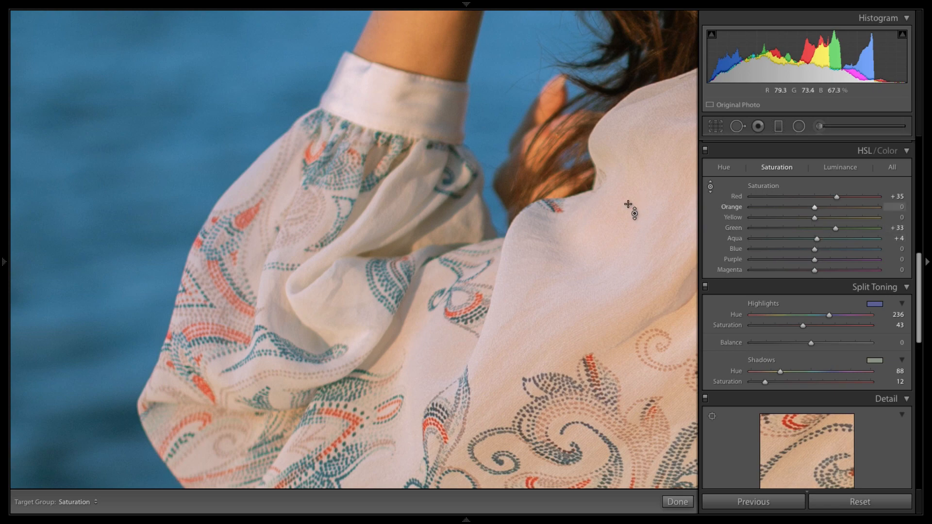
# Step: Zoom back out and desaturate the water and sky with the targeted adjustment, ending at Aqua -13 and Blue -27
pyautogui.click(710, 188)
pyautogui.click(399, 284)
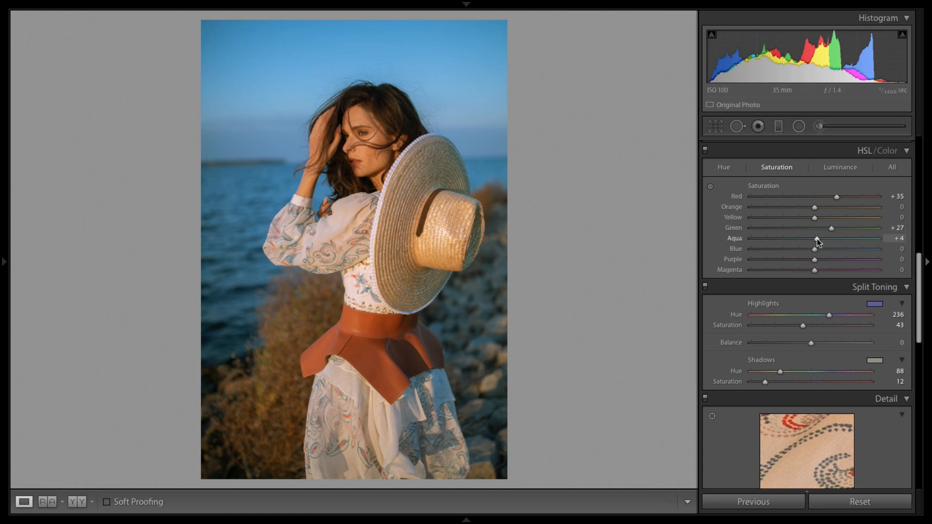
pyautogui.moveTo(817, 239); pyautogui.dragTo(838, 238)
pyautogui.click(712, 187)
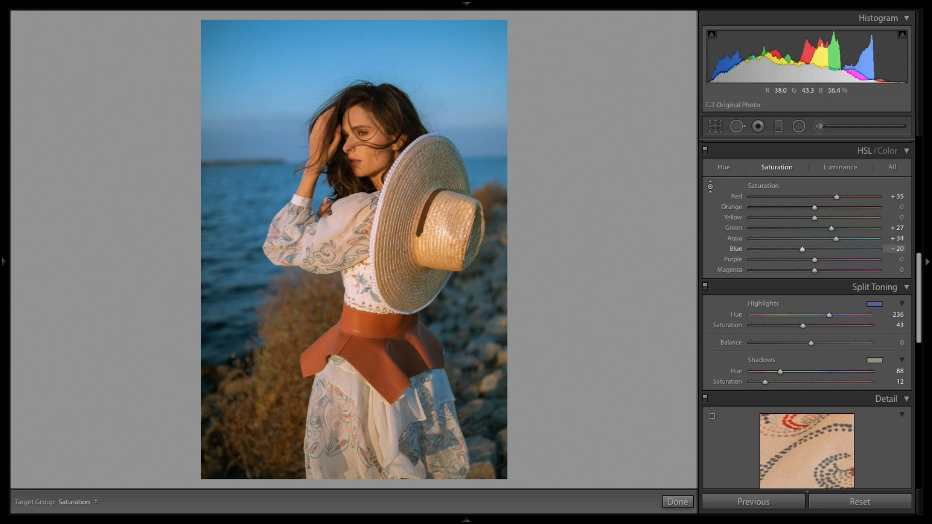
pyautogui.moveTo(271, 138)
pyautogui.mouseDown()
pyautogui.moveTo(272, 179)
pyautogui.moveTo(272, 122)
pyautogui.moveTo(272, 185)
pyautogui.moveTo(272, 121)
pyautogui.moveTo(272, 156)
pyautogui.mouseUp()
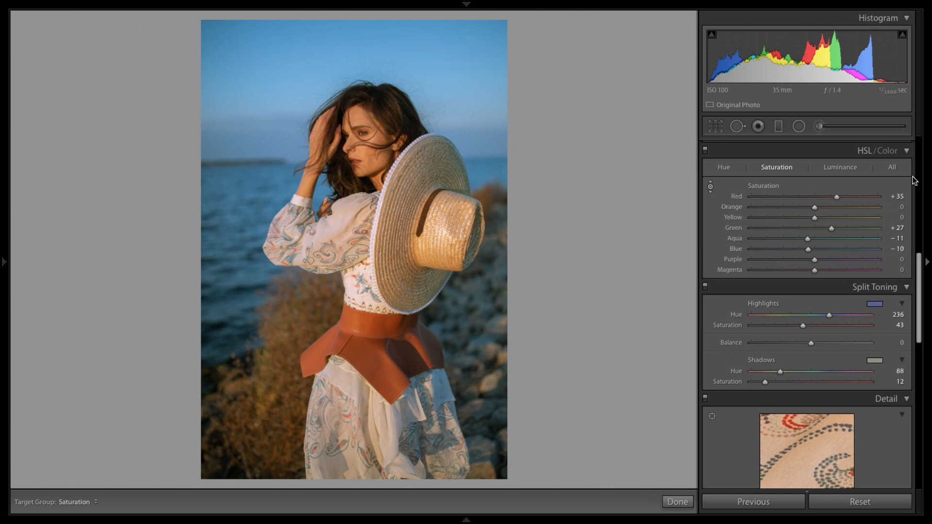
pyautogui.moveTo(244, 191); pyautogui.dragTo(244, 206)
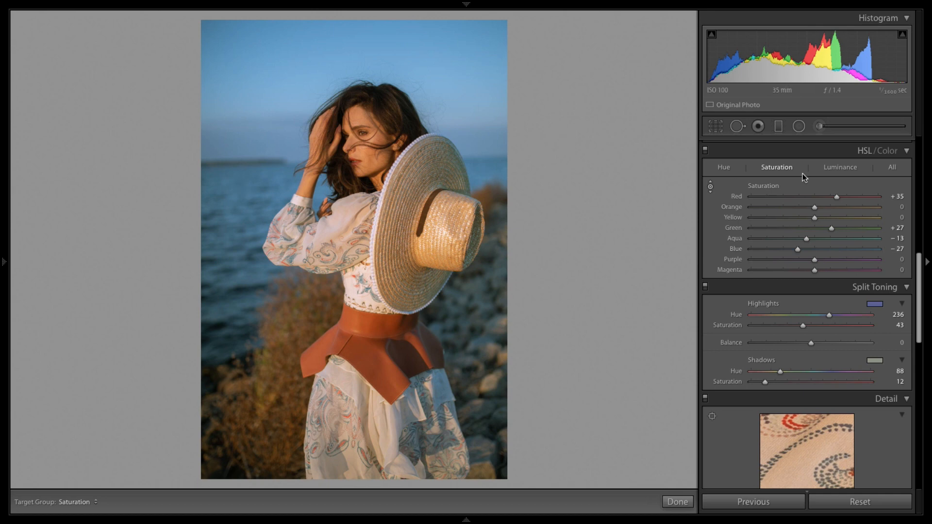
# Step: Try shifting the sky's hue with the Hue targeted adjustment, then undo it
pyautogui.click(723, 167)
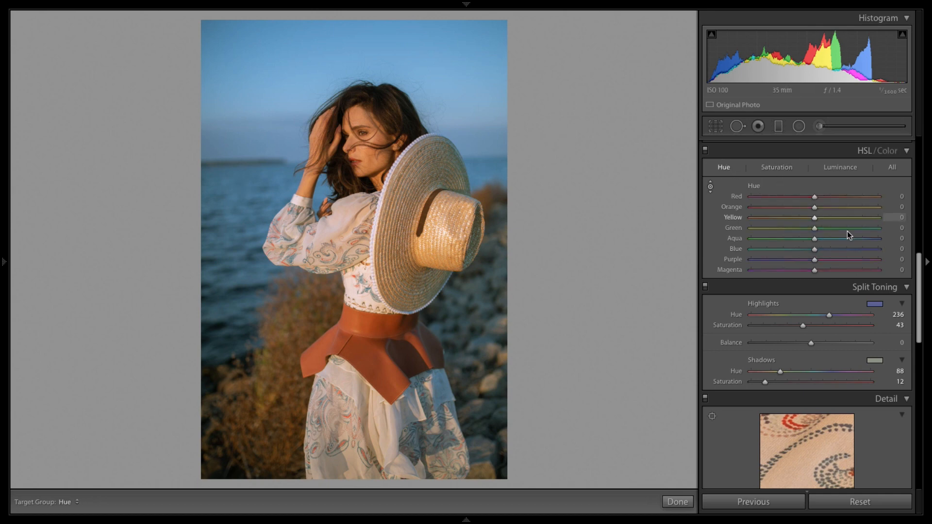
pyautogui.click(709, 187)
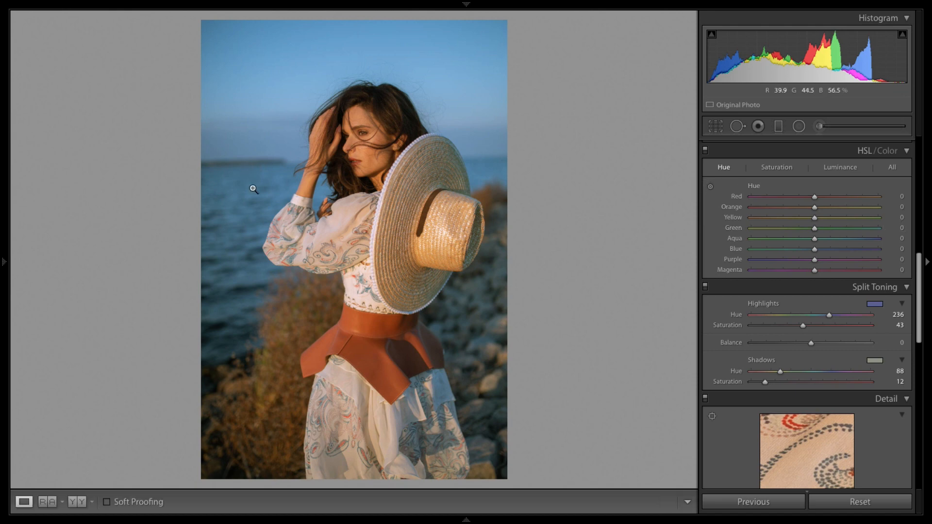
pyautogui.click(711, 187)
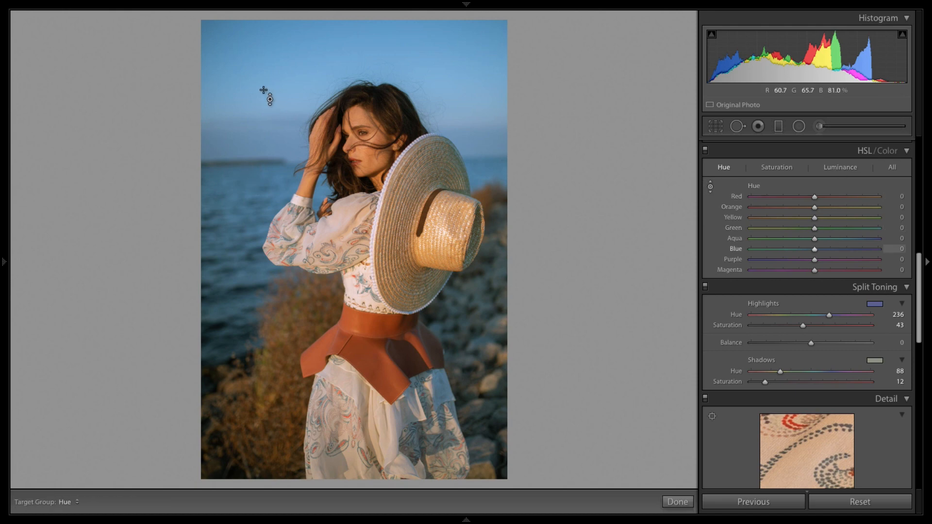
pyautogui.moveTo(255, 71); pyautogui.dragTo(255, 92)
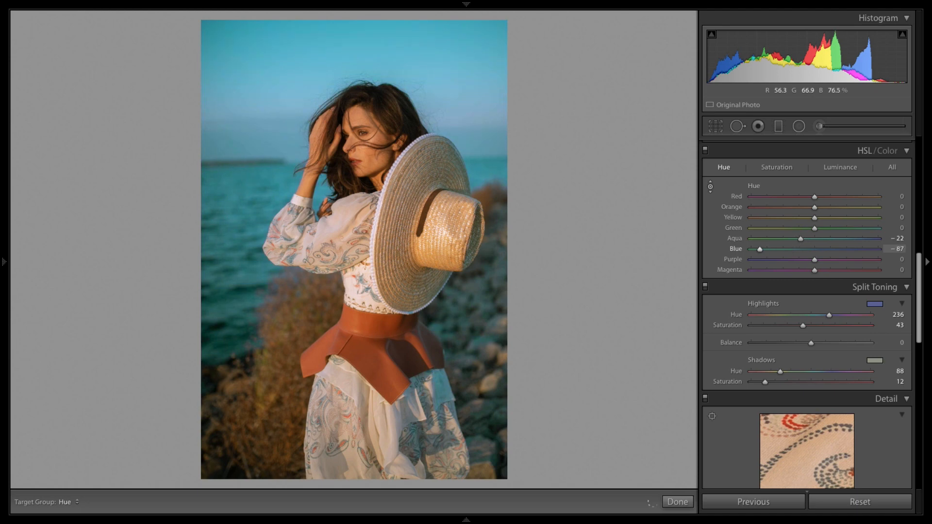
pyautogui.moveTo(255, 125); pyautogui.dragTo(255, 106)
pyautogui.hotkey('ctrl', 'z')
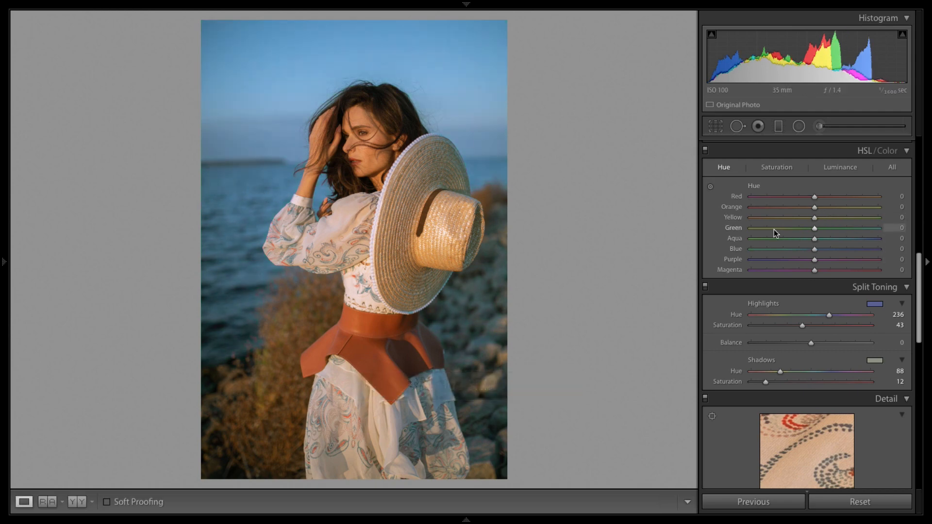
# Step: Toggle the HSL panel off and on to compare the colour adjustments before and after
pyautogui.click(707, 150)
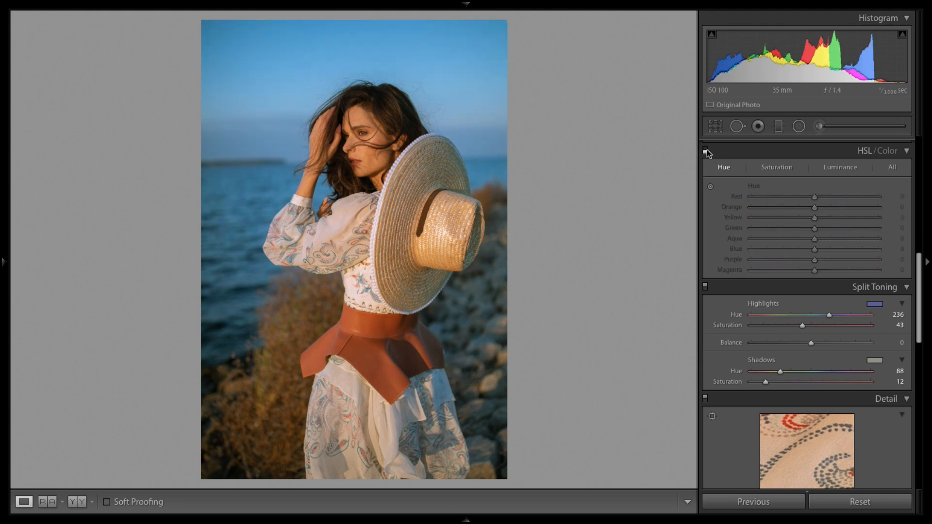
pyautogui.click(707, 150)
pyautogui.click(707, 150)
pyautogui.click(706, 150)
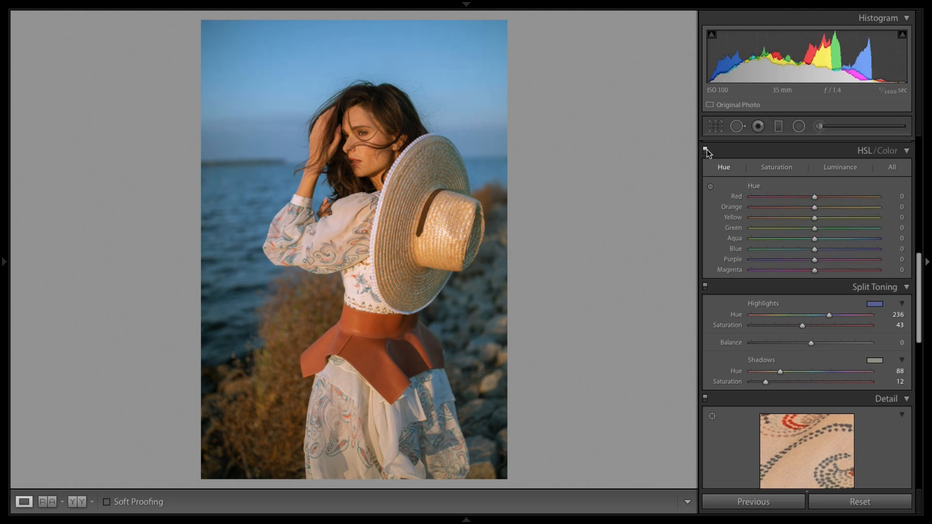
pyautogui.click(706, 150)
pyautogui.click(706, 150)
# Step: Zoom into the face and try Luminance noise reduction at 24, then return it to 0 and zoom out
pyautogui.scroll(-5, 919, 279)
pyautogui.scroll(4, 908, 284)
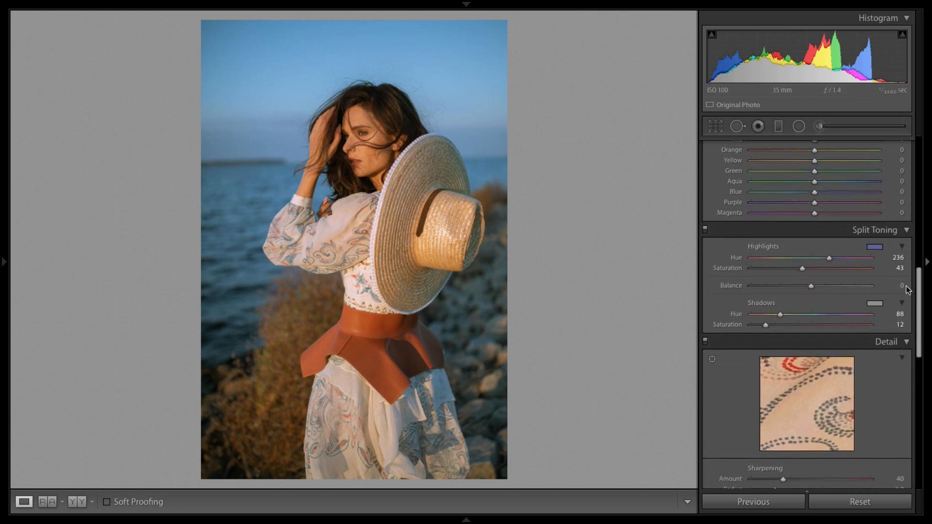
pyautogui.scroll(-5, 903, 285)
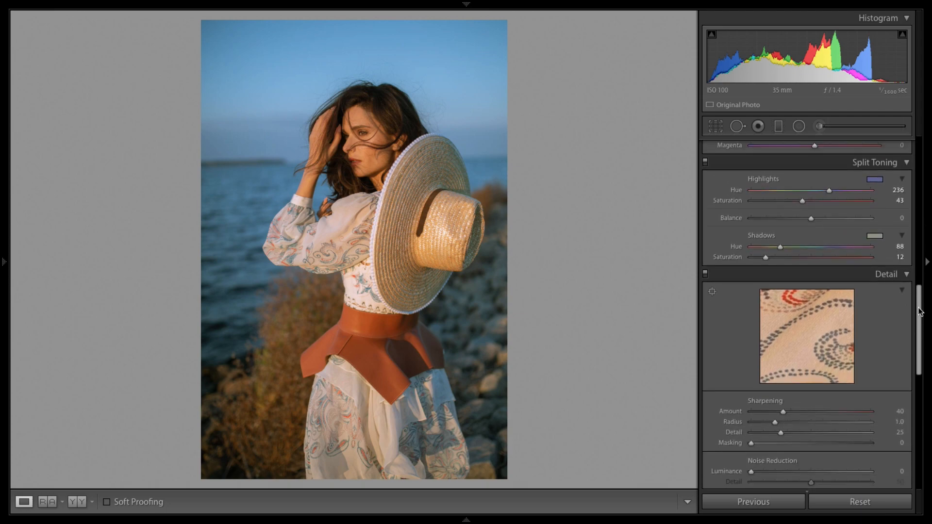
pyautogui.click(368, 139)
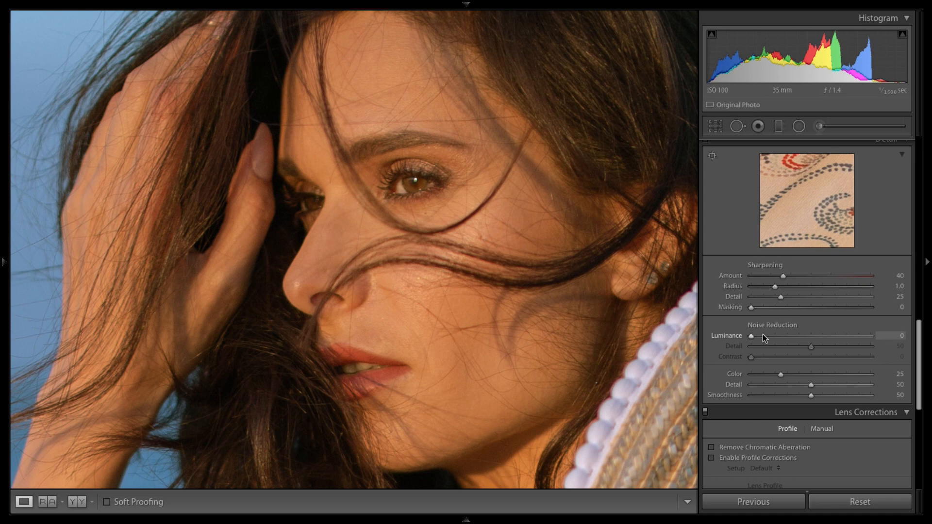
pyautogui.moveTo(763, 336); pyautogui.dragTo(780, 336)
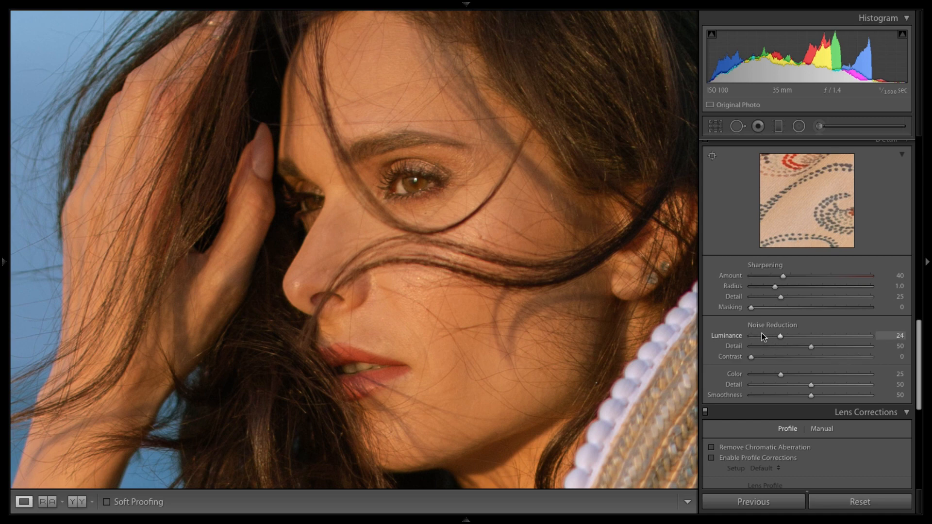
pyautogui.moveTo(761, 335); pyautogui.dragTo(751, 336)
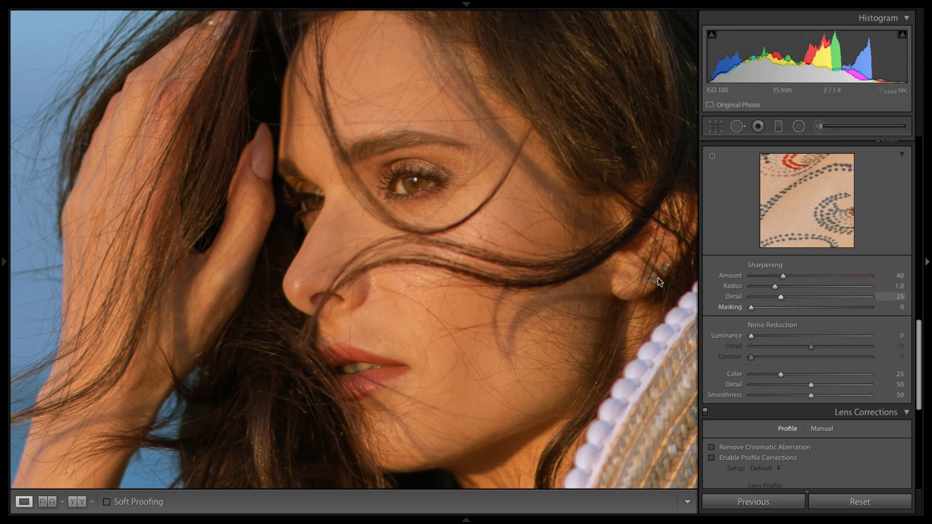
pyautogui.click(342, 157)
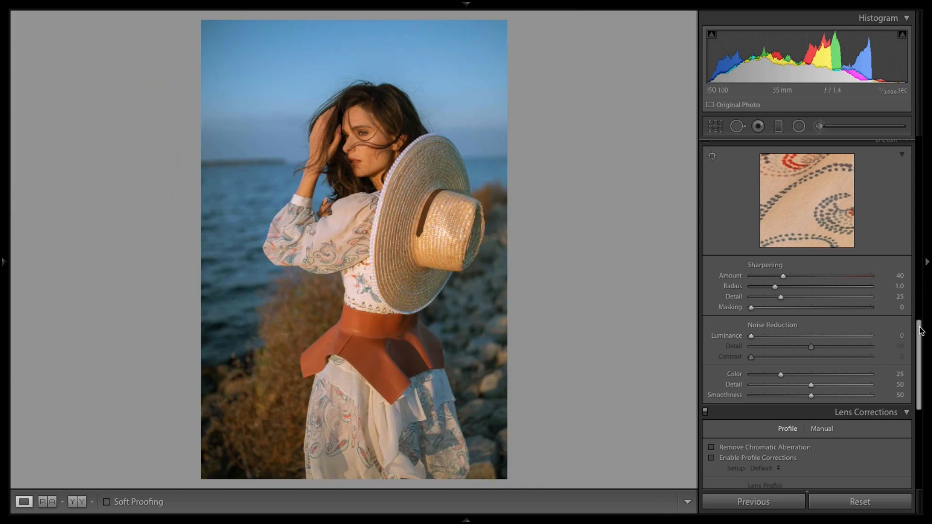
pyautogui.moveTo(921, 330); pyautogui.dragTo(921, 348)
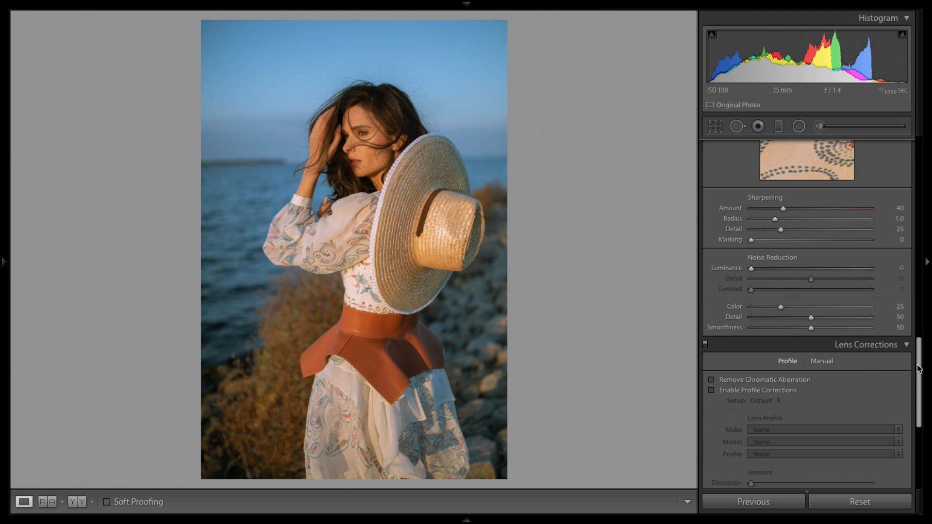
pyautogui.scroll(-5, 923, 359)
pyautogui.click(907, 183)
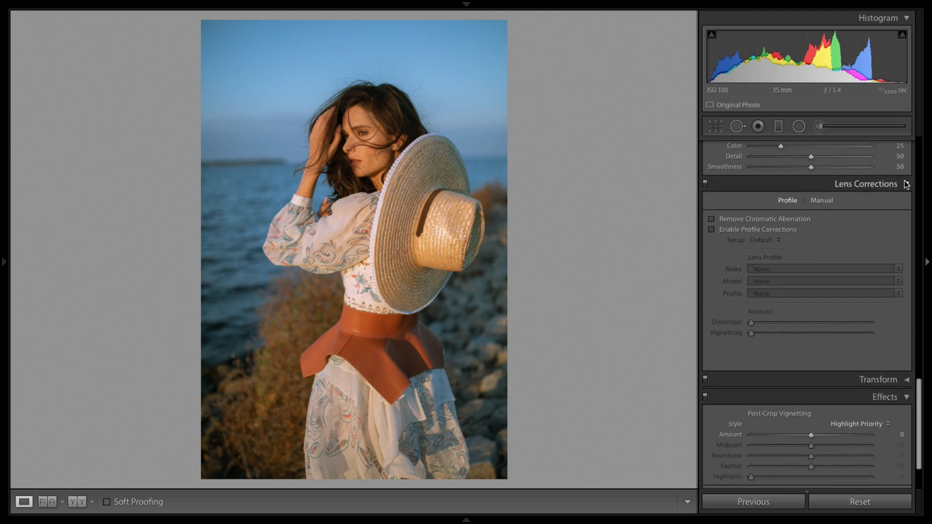
pyautogui.click(902, 311)
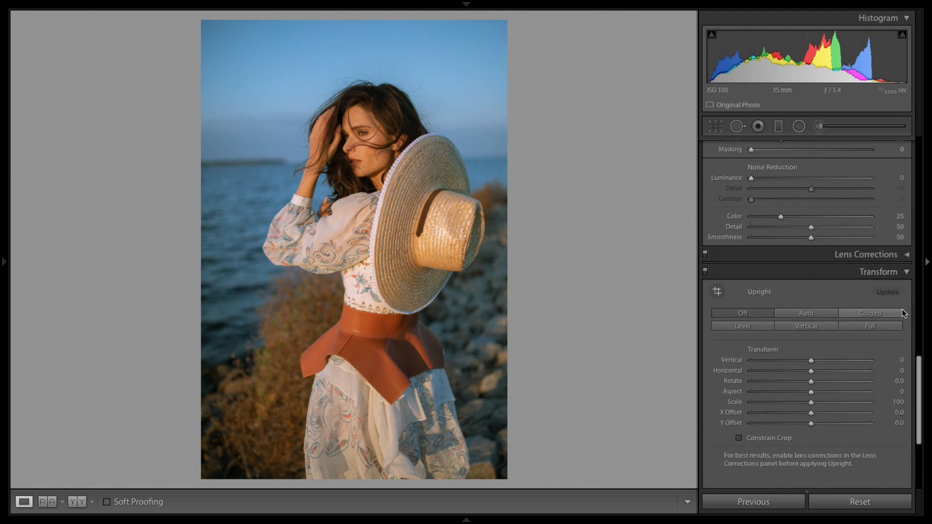
pyautogui.click(905, 270)
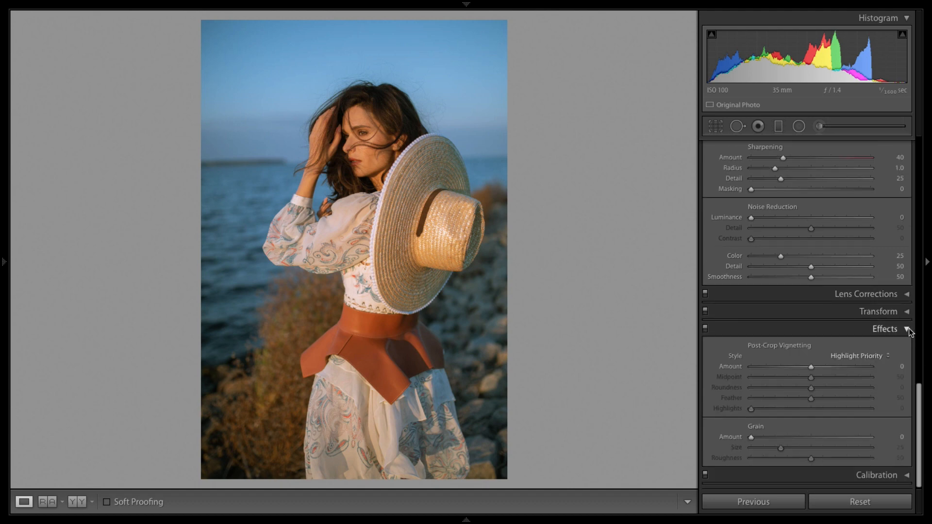
# Step: Try a post-crop vignette amount, reset it to 0 and collapse the Effects panel
pyautogui.moveTo(812, 366); pyautogui.dragTo(899, 403)
pyautogui.moveTo(797, 368); pyautogui.dragTo(785, 365)
pyautogui.doubleClick(786, 367)
pyautogui.click(902, 324)
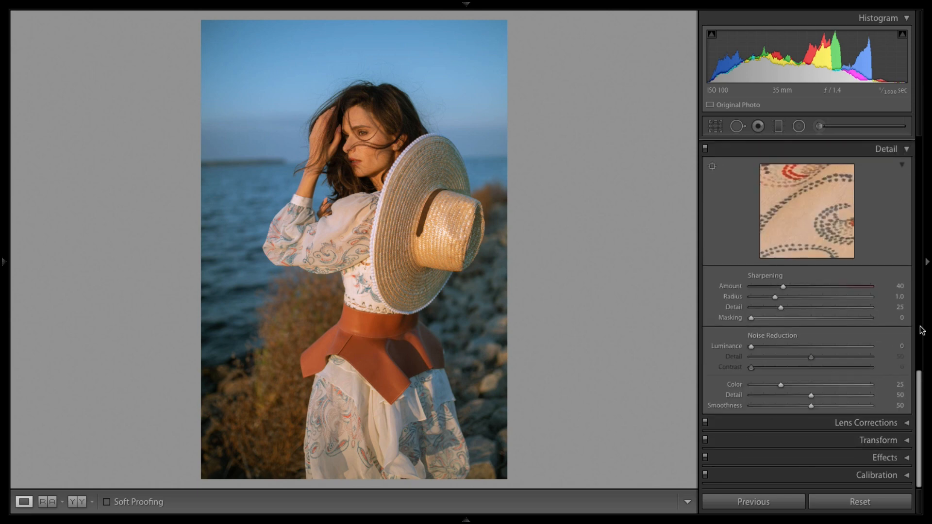
# Step: Inspect the face and hair at full zoom, panning around before zooming back out
pyautogui.moveTo(916, 405); pyautogui.dragTo(892, 92)
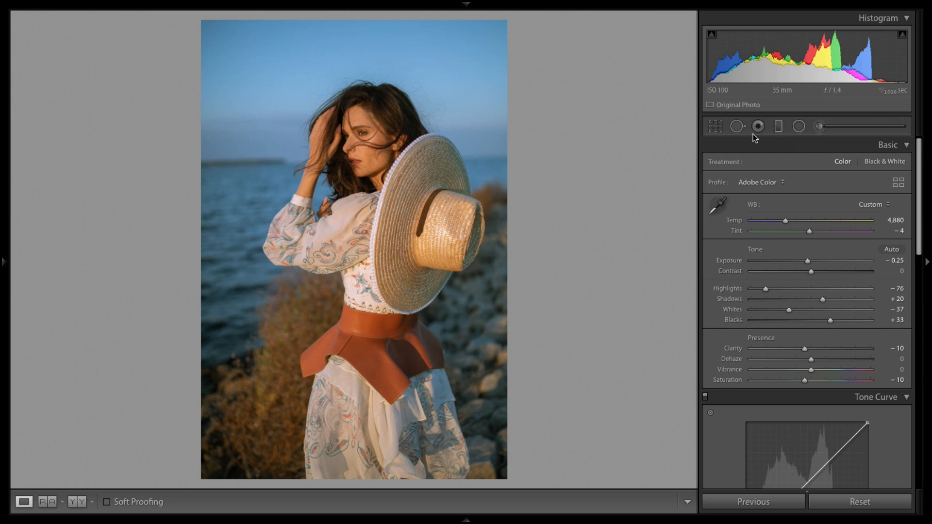
pyautogui.click(353, 149)
pyautogui.moveTo(398, 130); pyautogui.dragTo(432, 241)
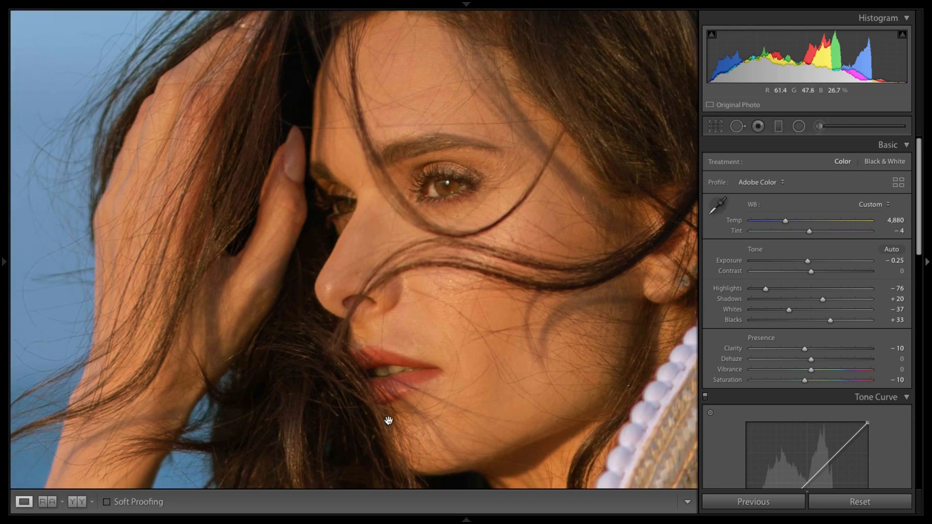
pyautogui.moveTo(531, 354); pyautogui.dragTo(505, 330)
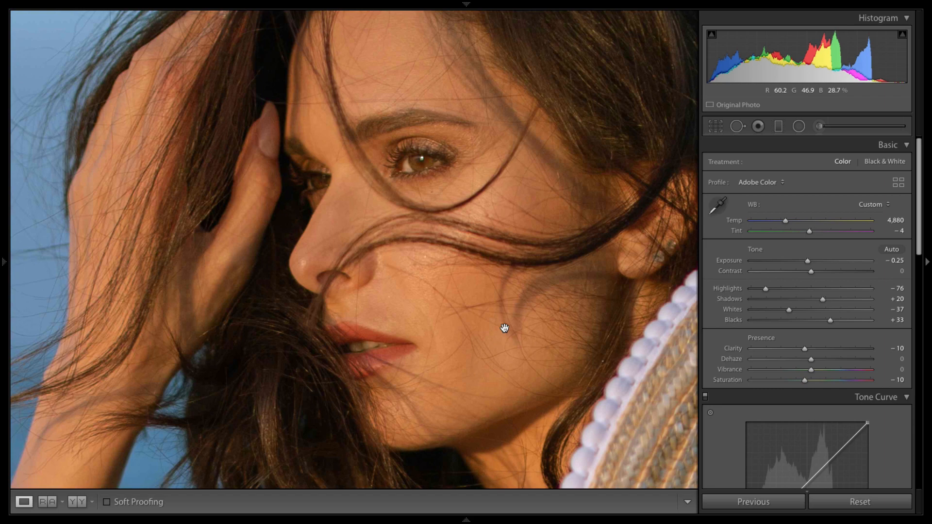
pyautogui.click(505, 329)
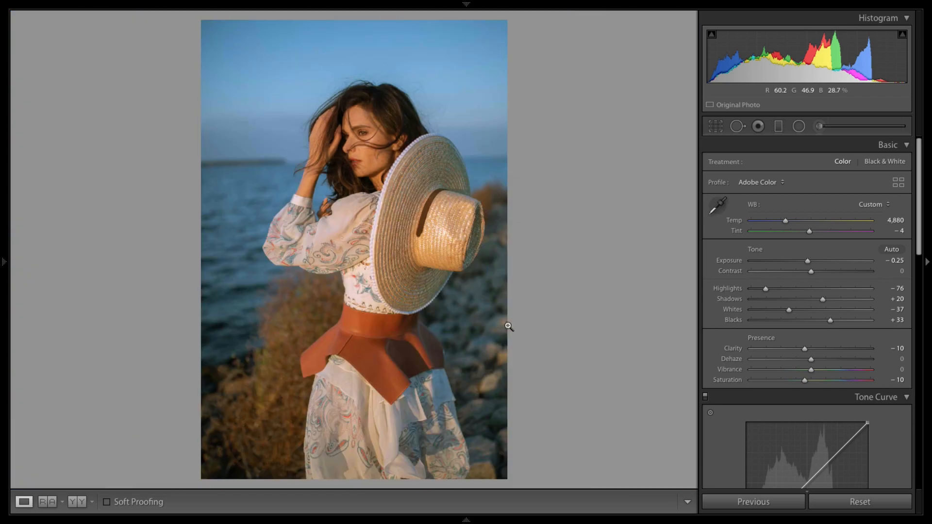
pyautogui.click(343, 122)
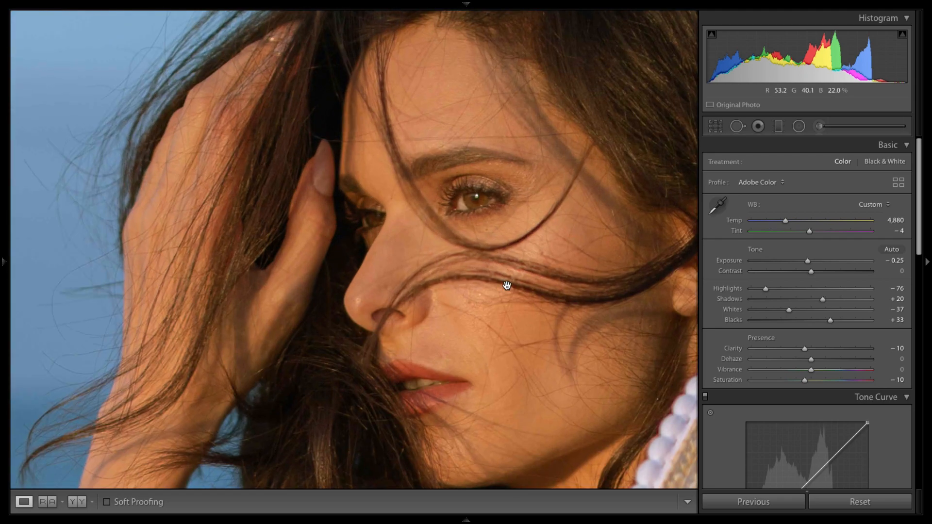
pyautogui.moveTo(558, 308); pyautogui.dragTo(473, 266)
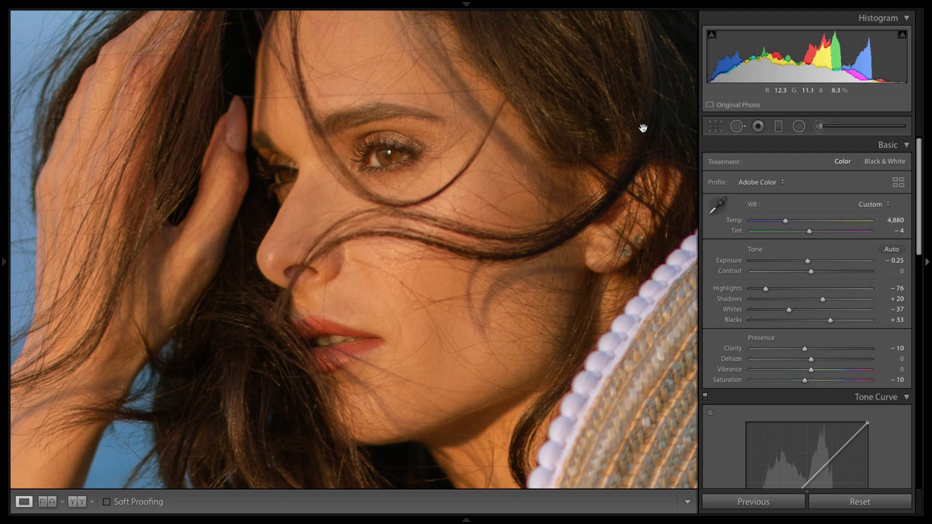
pyautogui.click(419, 180)
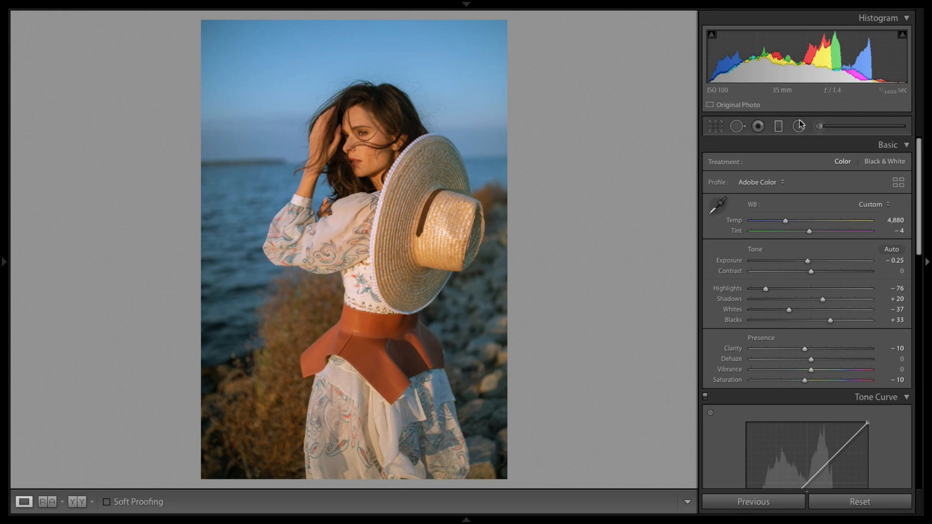
# Step: Paint a mask over the hair with the Adjustment Brush, Auto Mask off and the mask overlay shown
pyautogui.click(820, 127)
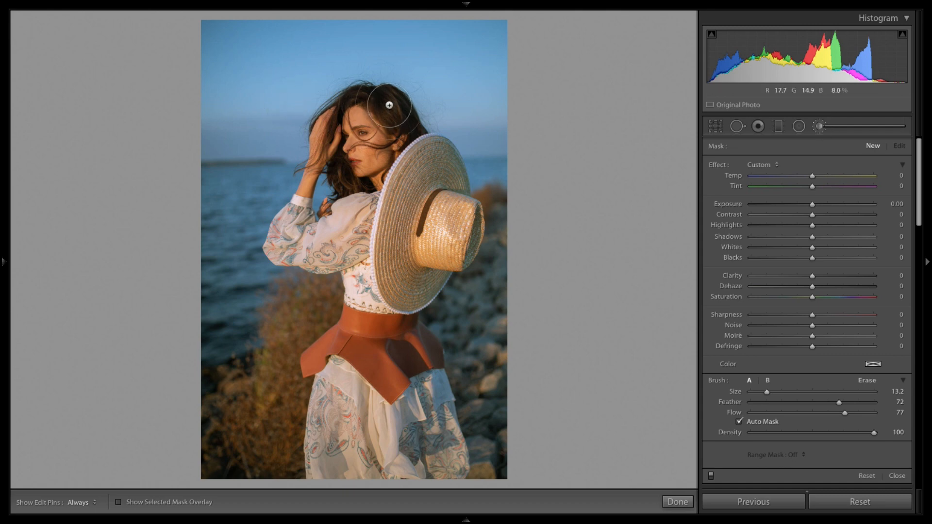
pyautogui.click(739, 422)
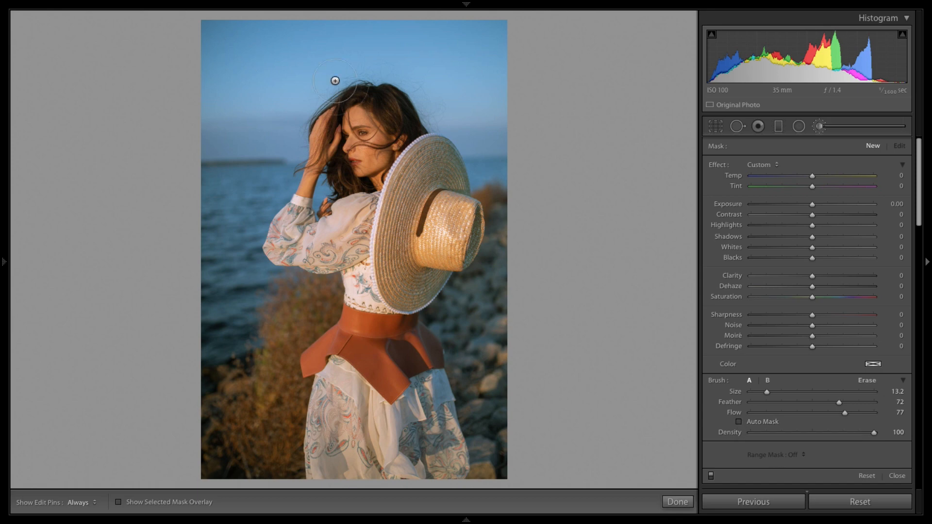
pyautogui.press('h')
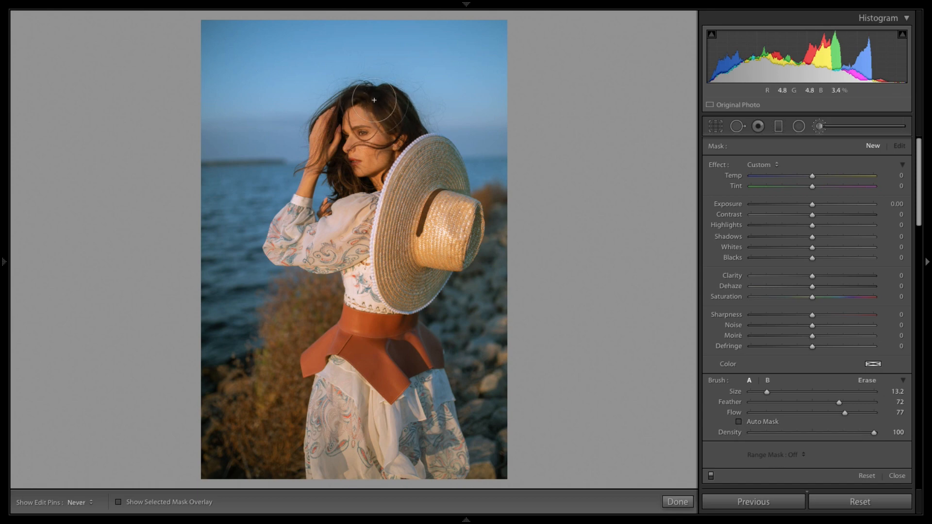
pyautogui.press('h')
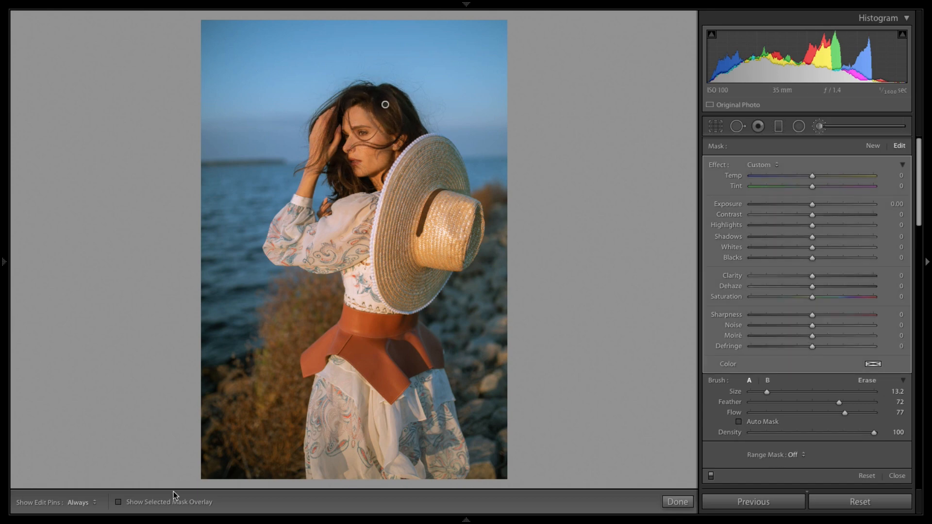
pyautogui.click(119, 502)
pyautogui.press('h')
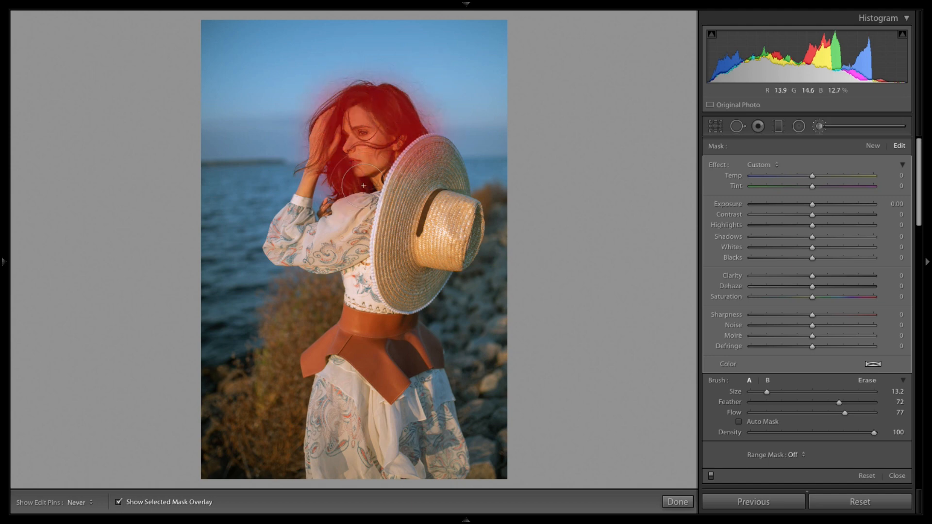
pyautogui.moveTo(364, 185)
pyautogui.mouseDown()
pyautogui.moveTo(339, 190)
pyautogui.moveTo(337, 169)
pyautogui.moveTo(303, 162)
pyautogui.moveTo(322, 113)
pyautogui.moveTo(315, 136)
pyautogui.mouseUp()
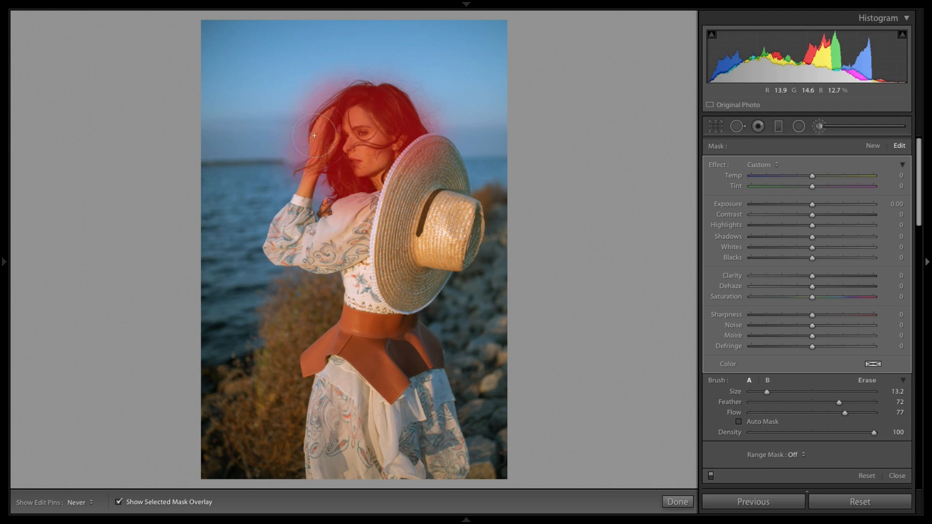
# Step: Set the hair mask's Range Mask to Color, sample the hair colour and lower the Amount to 35
pyautogui.press('h')
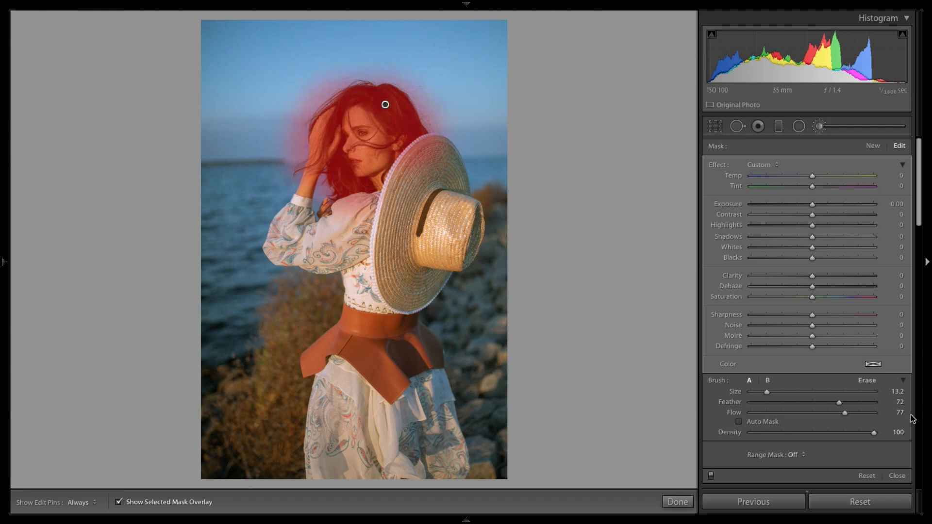
pyautogui.click(792, 455)
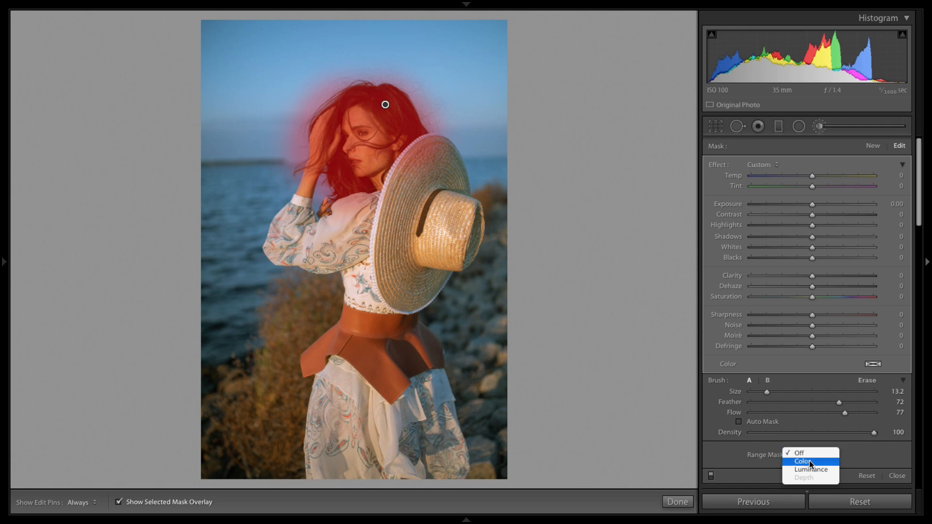
pyautogui.click(810, 463)
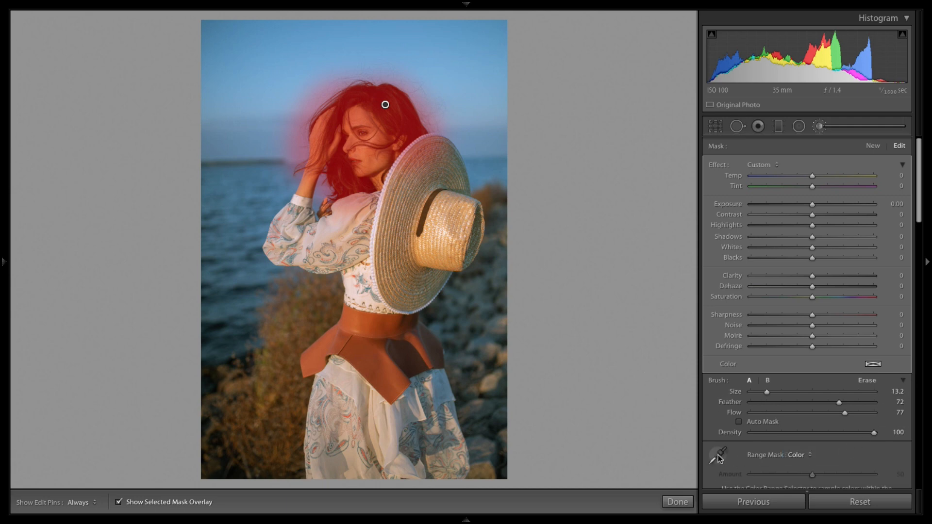
pyautogui.click(720, 459)
pyautogui.click(408, 117)
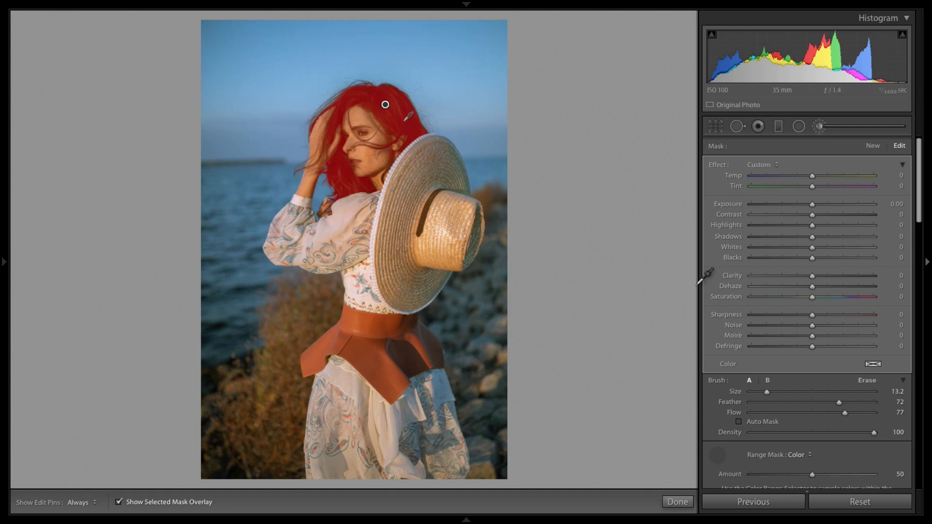
pyautogui.scroll(-1, 719, 426)
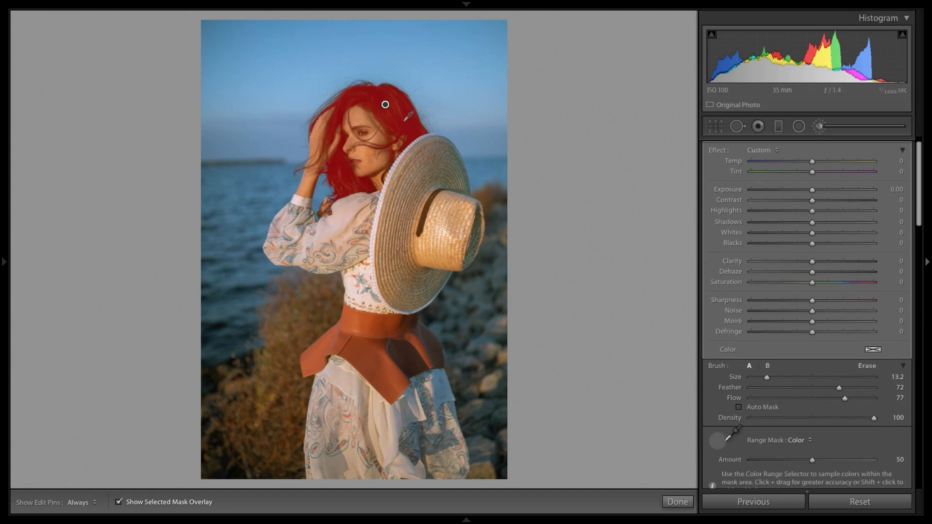
pyautogui.scroll(-4, 750, 417)
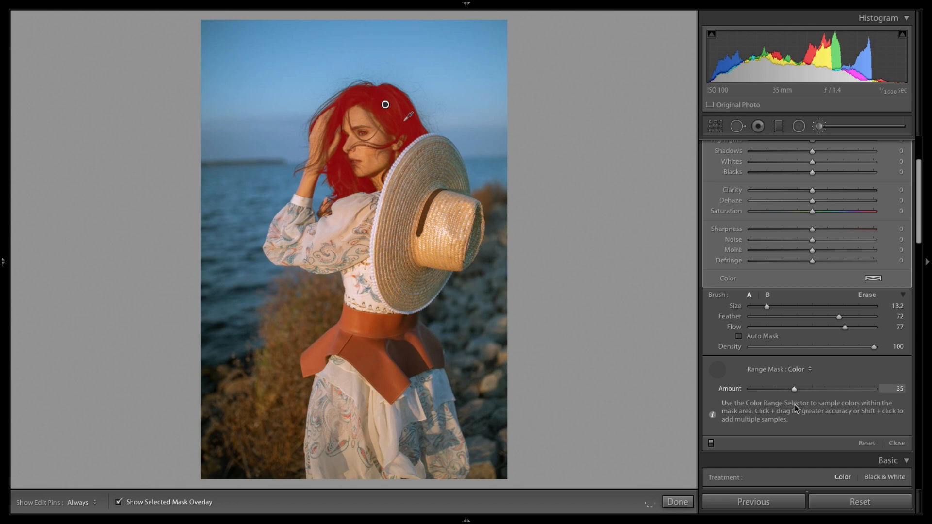
# Step: Lower the hair mask's Range Mask Amount to 22 and hide the selected mask overlay
pyautogui.moveTo(795, 404); pyautogui.dragTo(816, 409)
pyautogui.moveTo(842, 391); pyautogui.dragTo(753, 394)
pyautogui.moveTo(768, 407)
pyautogui.mouseDown()
pyautogui.moveTo(794, 400)
pyautogui.moveTo(779, 399)
pyautogui.mouseUp()
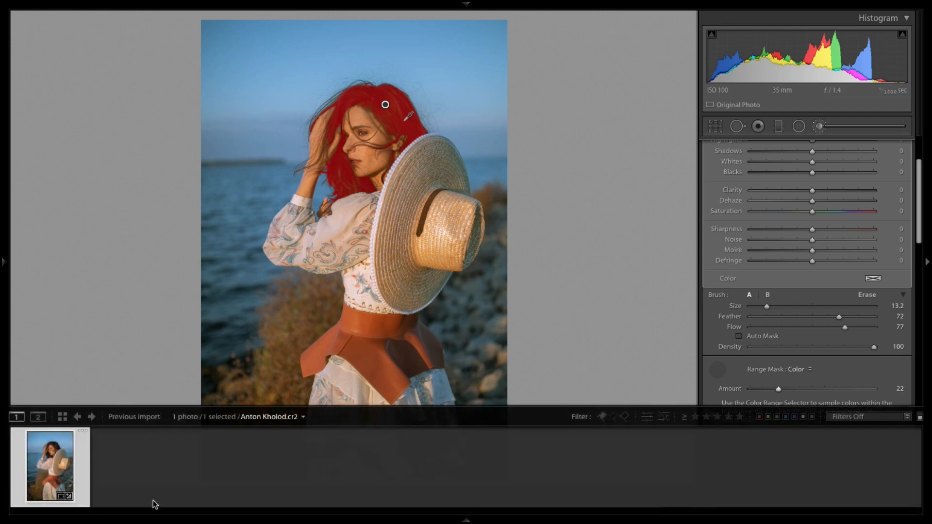
pyautogui.click(162, 502)
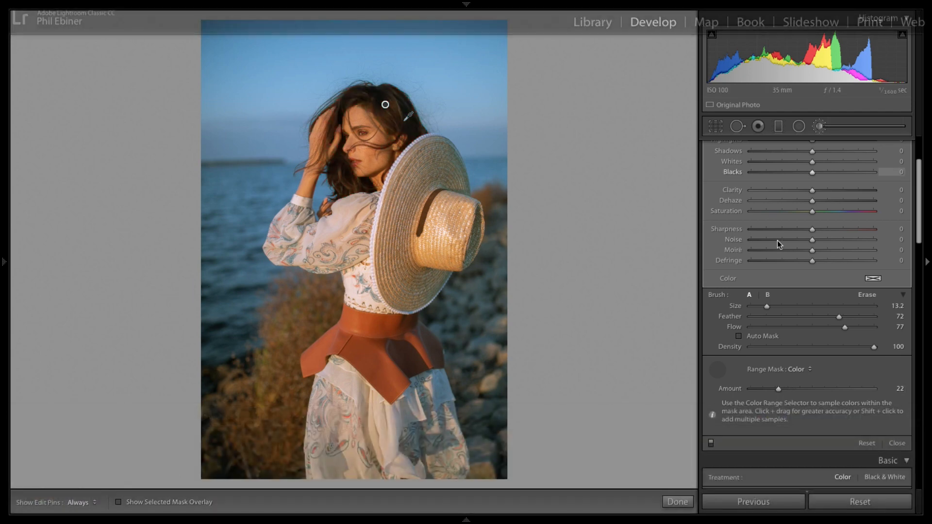
# Step: Raise the hair mask's Contrast to 35 and Shadows to 22
pyautogui.press('super+equal')
pyautogui.press('super+equal')
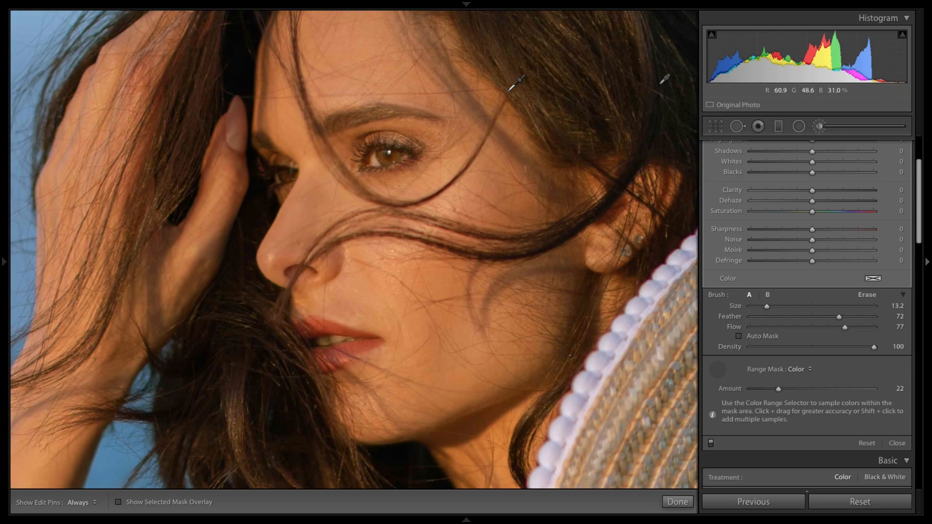
pyautogui.moveTo(513, 97); pyautogui.dragTo(427, 257)
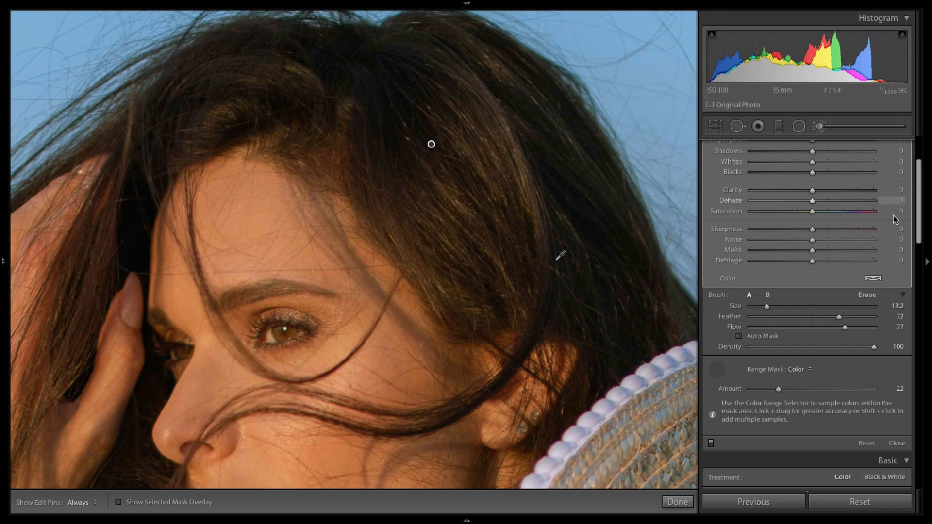
pyautogui.moveTo(922, 232); pyautogui.dragTo(921, 194)
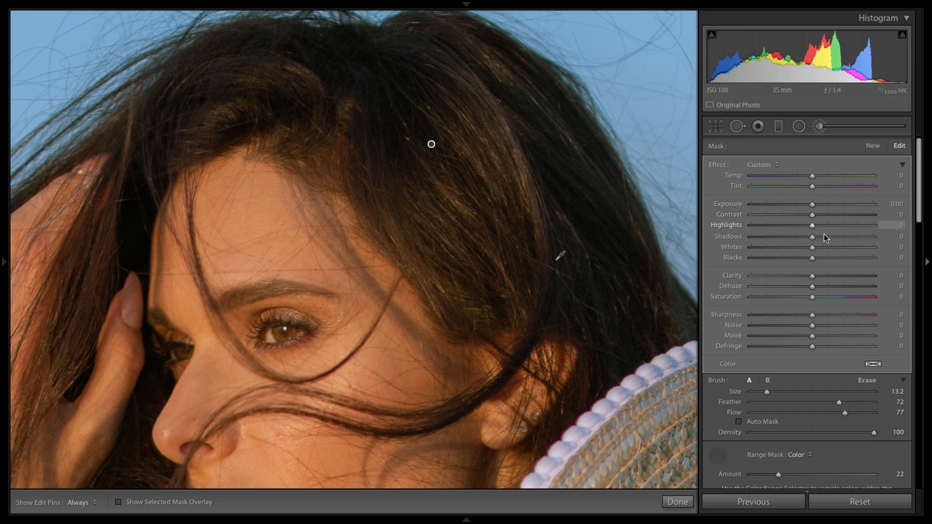
pyautogui.moveTo(815, 238); pyautogui.dragTo(834, 215)
pyautogui.press('z')
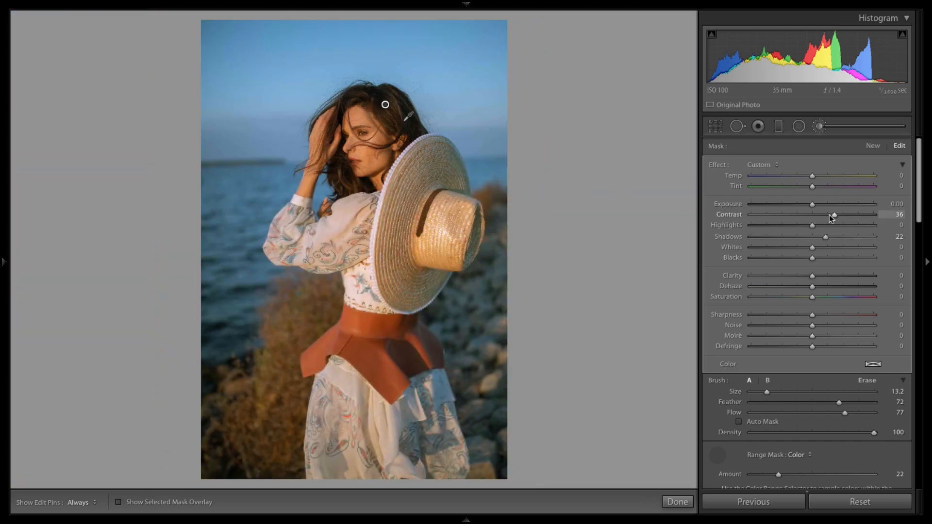
pyautogui.moveTo(808, 217); pyautogui.dragTo(838, 220)
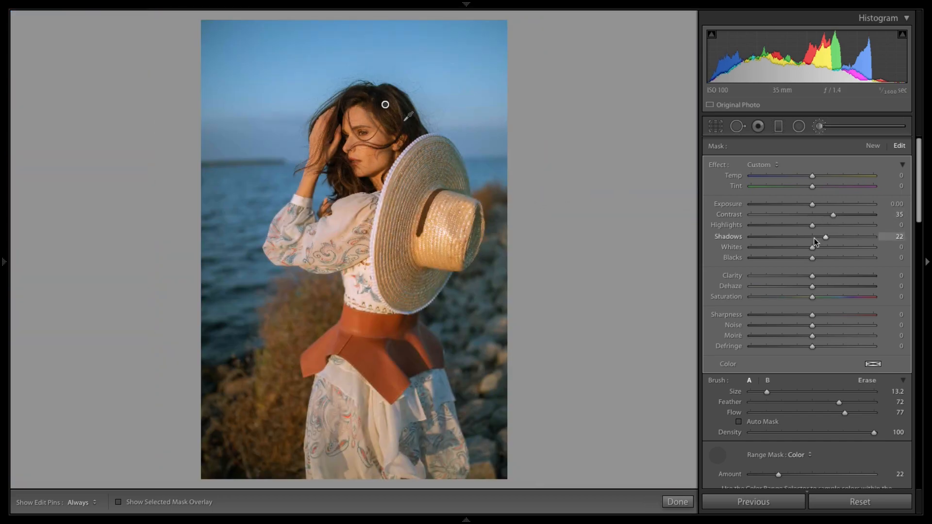
# Step: Set the hair mask's Clarity to 35 and reset its Temp to 0
pyautogui.moveTo(826, 274); pyautogui.dragTo(789, 287)
pyautogui.doubleClick(788, 287)
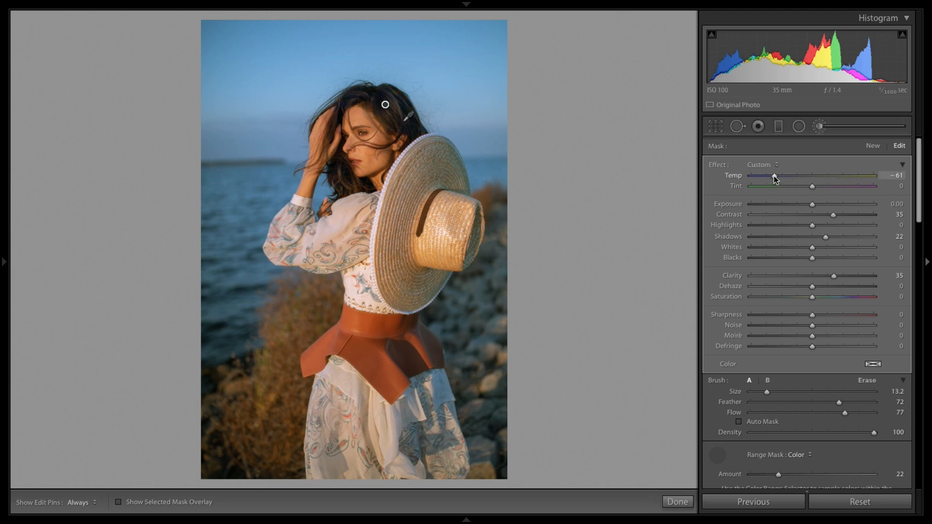
pyautogui.doubleClick(774, 176)
pyautogui.click(873, 369)
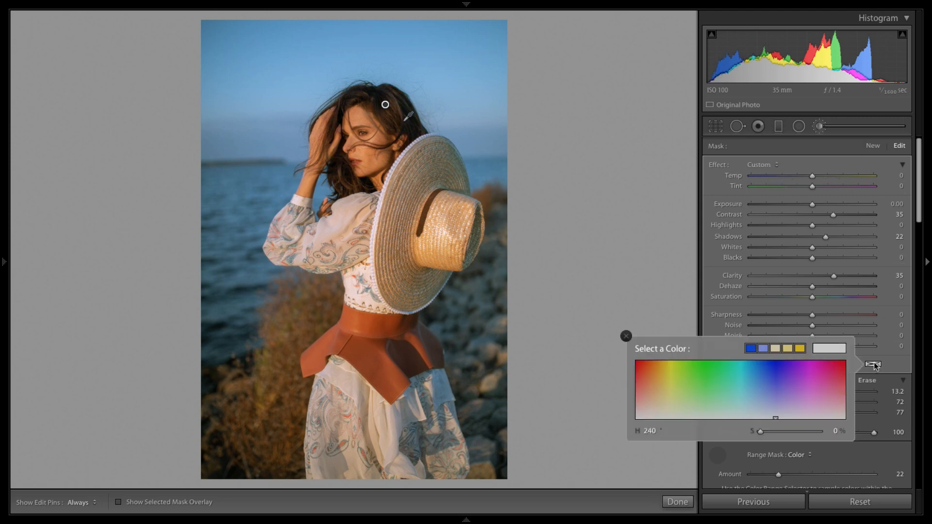
pyautogui.click(748, 384)
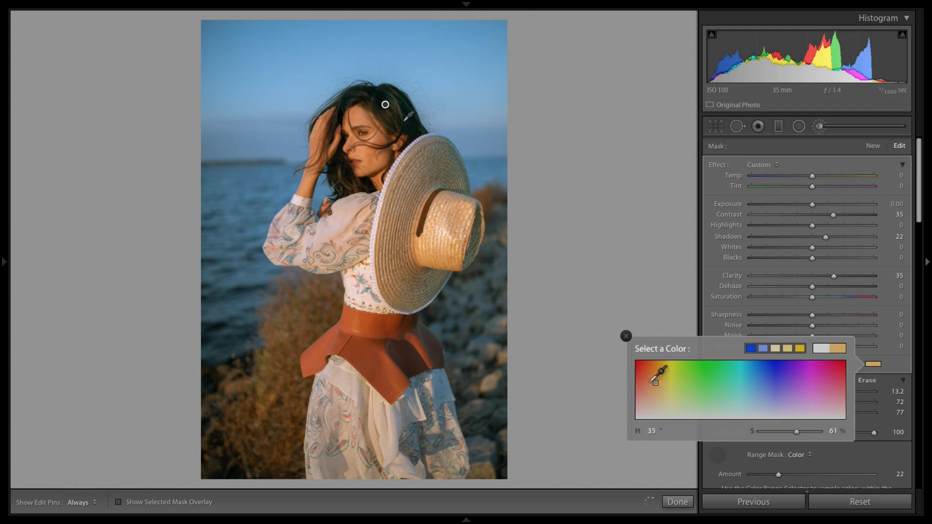
pyautogui.moveTo(651, 383); pyautogui.dragTo(610, 425)
pyautogui.click(626, 336)
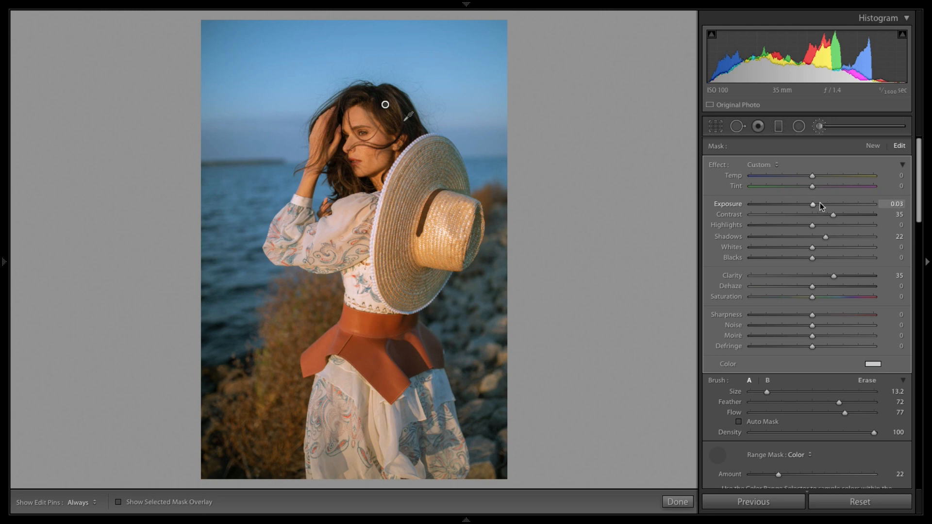
# Step: Set the hair mask's Shadows to 34 and Blacks to −23, then finish the brush edit
pyautogui.moveTo(820, 203)
pyautogui.mouseDown()
pyautogui.moveTo(847, 201)
pyautogui.moveTo(780, 206)
pyautogui.moveTo(888, 205)
pyautogui.moveTo(821, 203)
pyautogui.mouseUp()
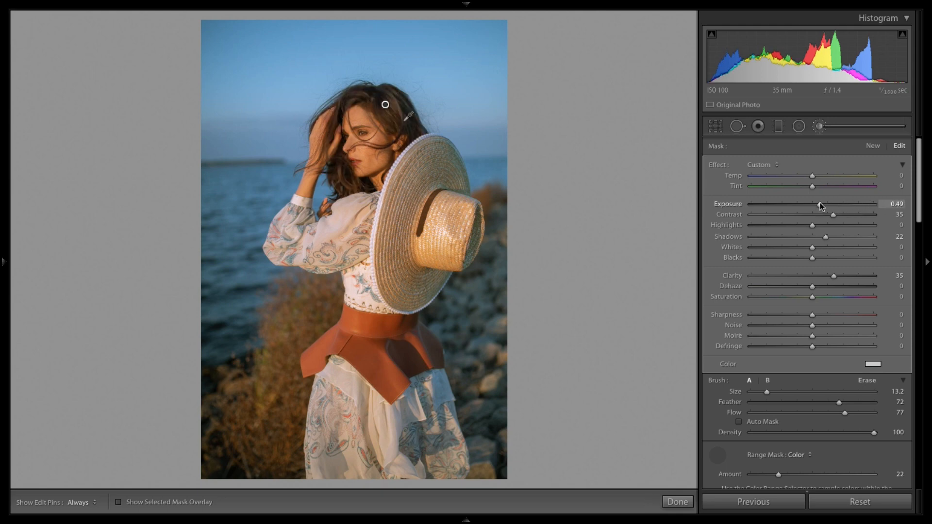
pyautogui.doubleClick(820, 202)
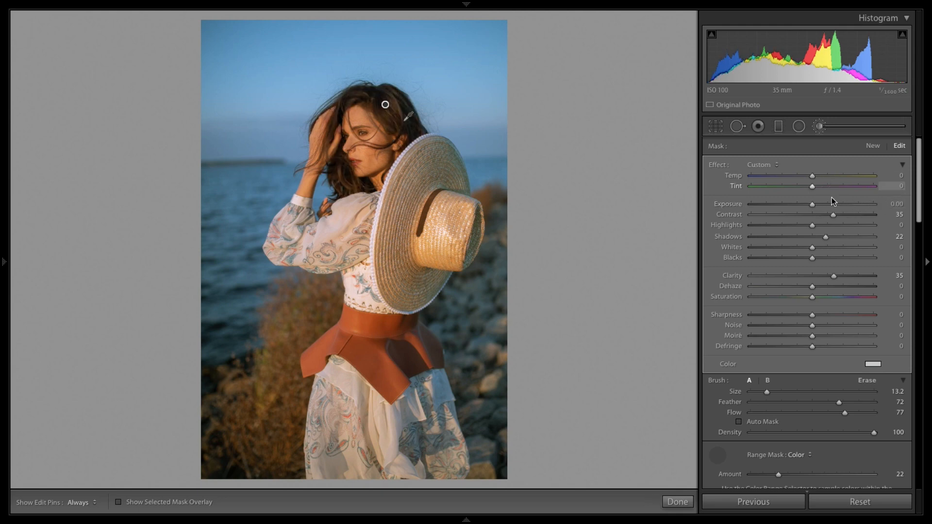
pyautogui.moveTo(839, 238); pyautogui.dragTo(803, 263)
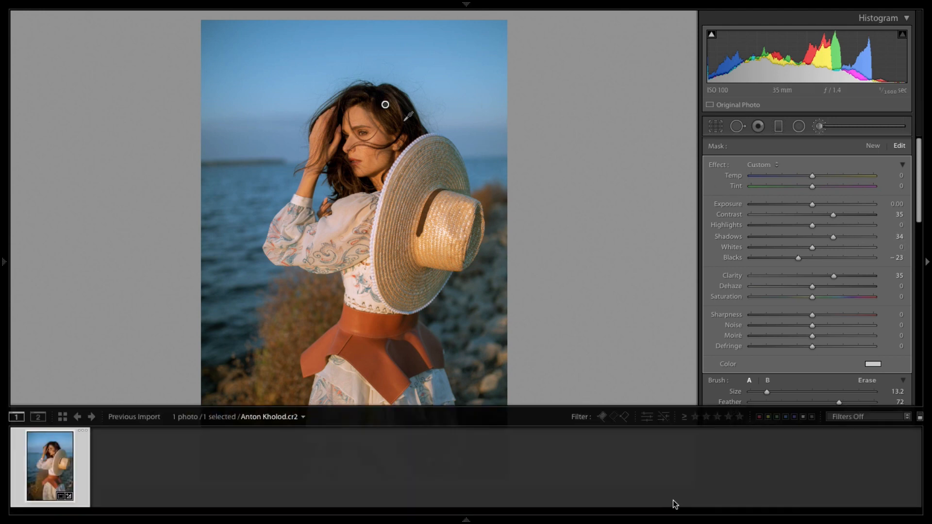
pyautogui.moveTo(687, 519)
pyautogui.click(675, 502)
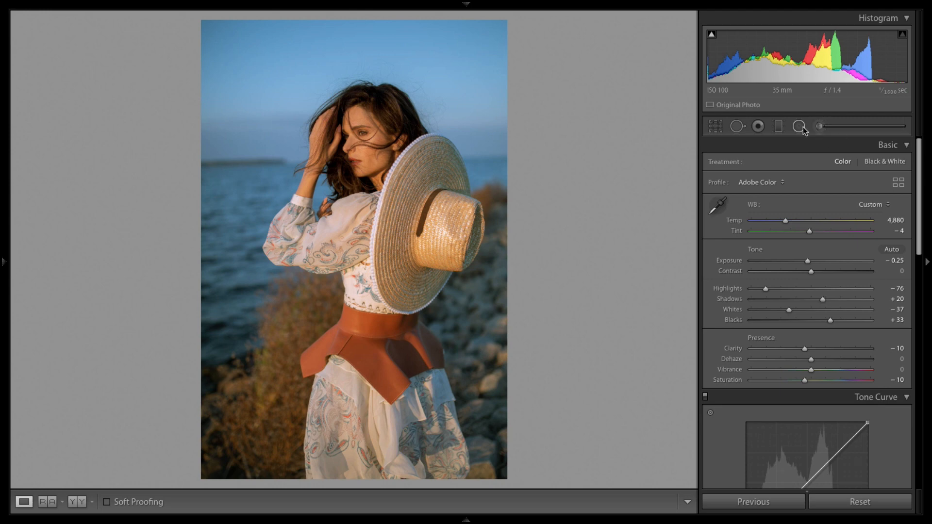
# Step: Reopen the hair brush mask, set Contrast to 47, Highlights to 10 and Shadows to 45, and finish
pyautogui.click(820, 126)
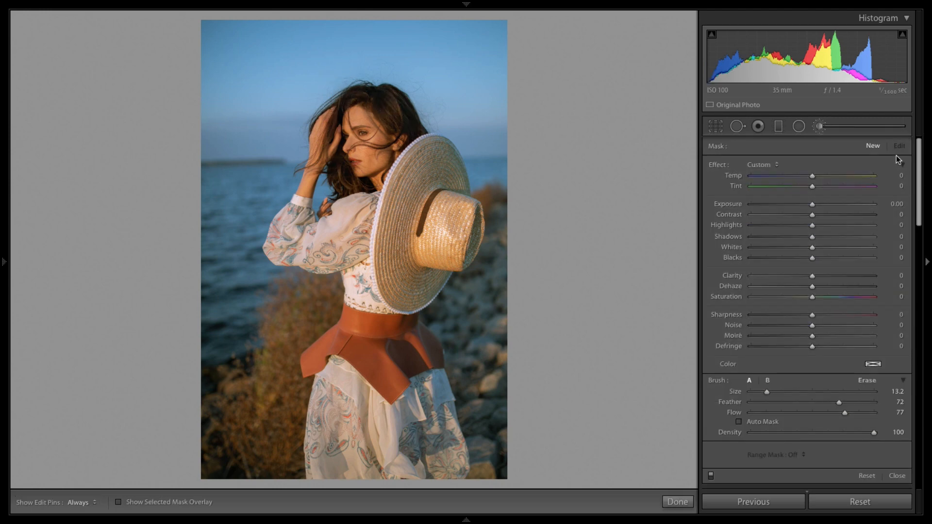
pyautogui.hotkey('ctrl', 'z')
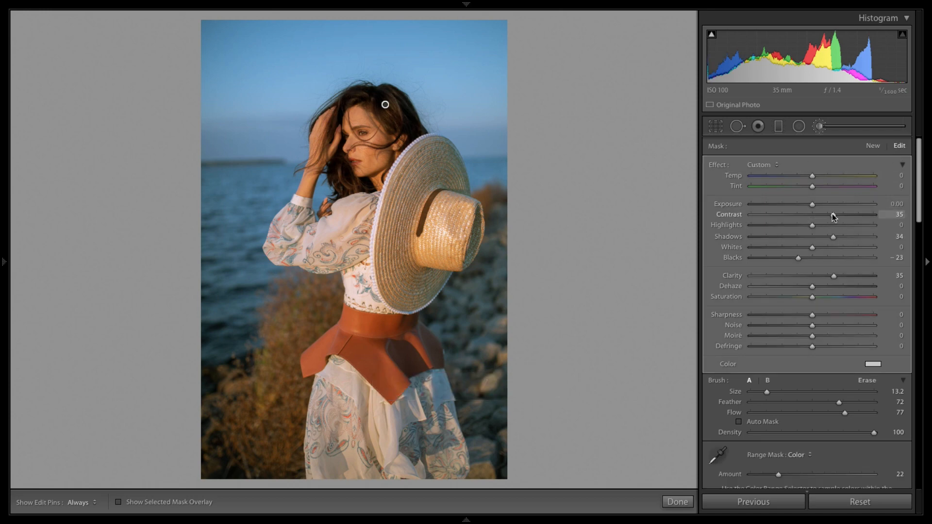
pyautogui.moveTo(833, 214)
pyautogui.mouseDown()
pyautogui.moveTo(841, 215)
pyautogui.moveTo(841, 237)
pyautogui.moveTo(840, 224)
pyautogui.moveTo(859, 222)
pyautogui.moveTo(817, 223)
pyautogui.mouseUp()
pyautogui.click(678, 502)
# Step: Paint a new Adjustment Brush mask on the nearer eye with a 5.6 brush and show the mask overlay
pyautogui.click(374, 112)
pyautogui.moveTo(316, 325); pyautogui.dragTo(475, 143)
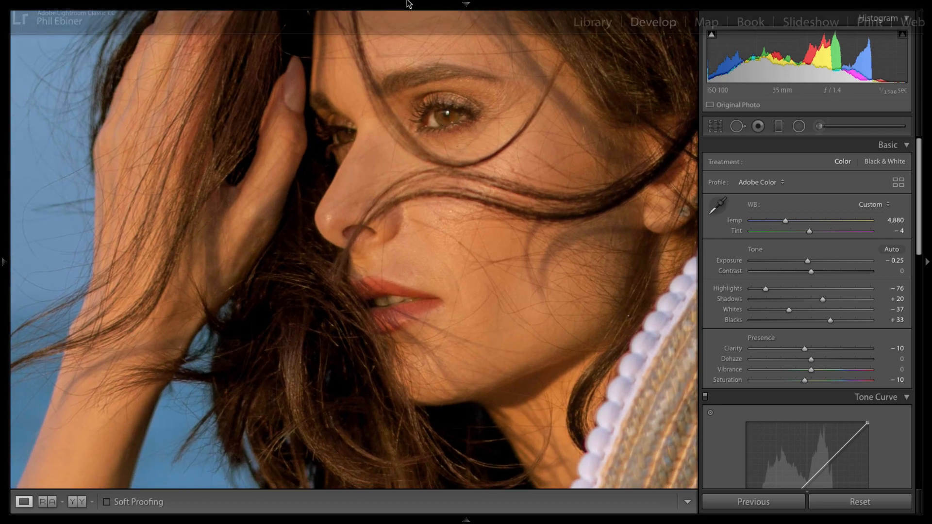
pyautogui.click(470, 132)
pyautogui.click(369, 133)
pyautogui.moveTo(466, 124); pyautogui.dragTo(445, 164)
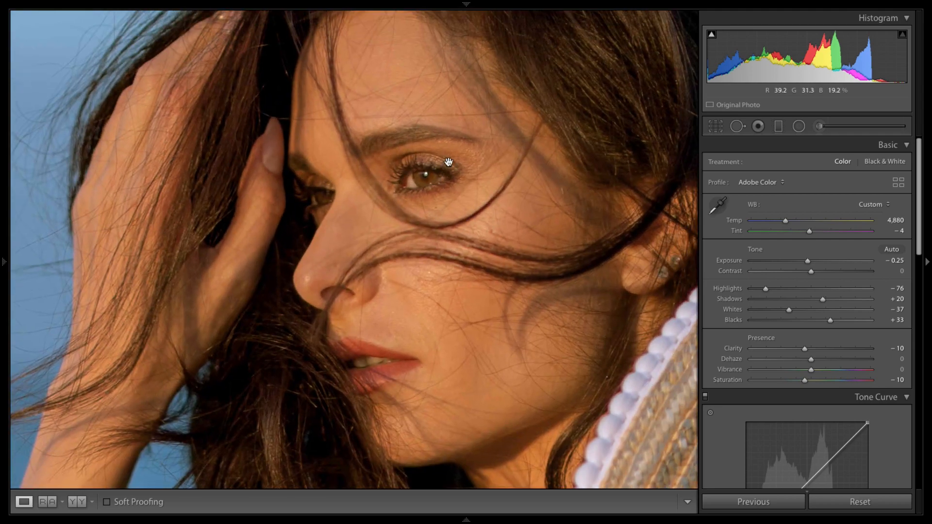
pyautogui.click(820, 127)
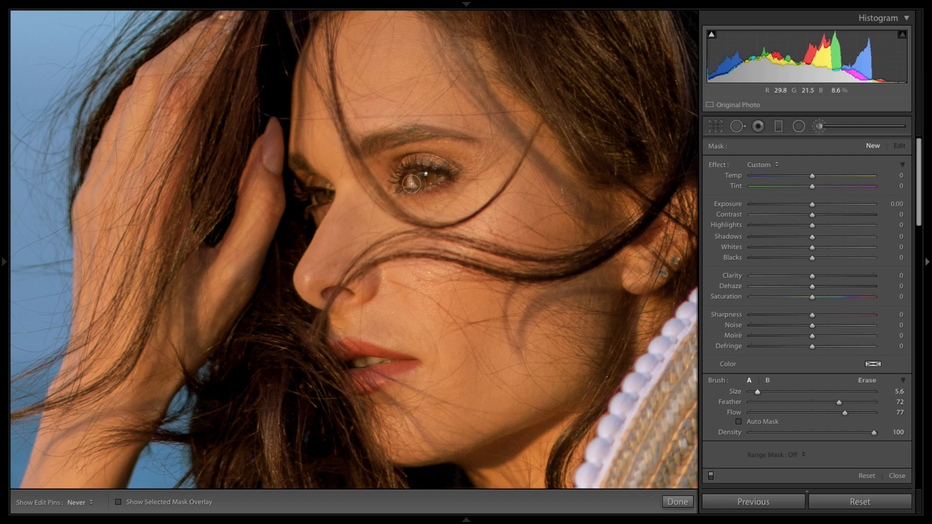
pyautogui.click(421, 179)
pyautogui.click(119, 502)
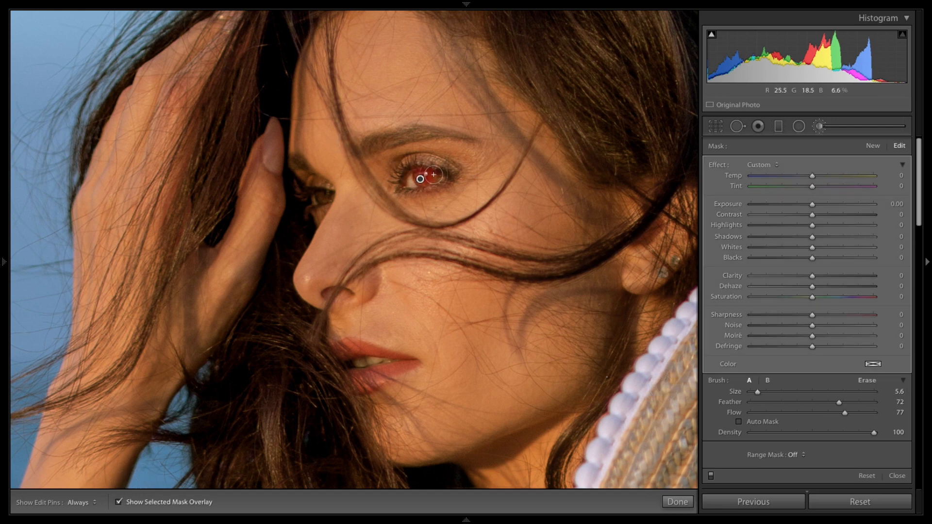
# Step: Extend the eye mask with strokes over the iris and the farther eye
pyautogui.press('h')
pyautogui.moveTo(426, 177); pyautogui.dragTo(422, 181)
pyautogui.moveTo(325, 200)
pyautogui.mouseDown()
pyautogui.moveTo(318, 200)
pyautogui.moveTo(324, 197)
pyautogui.mouseUp()
pyautogui.press('h')
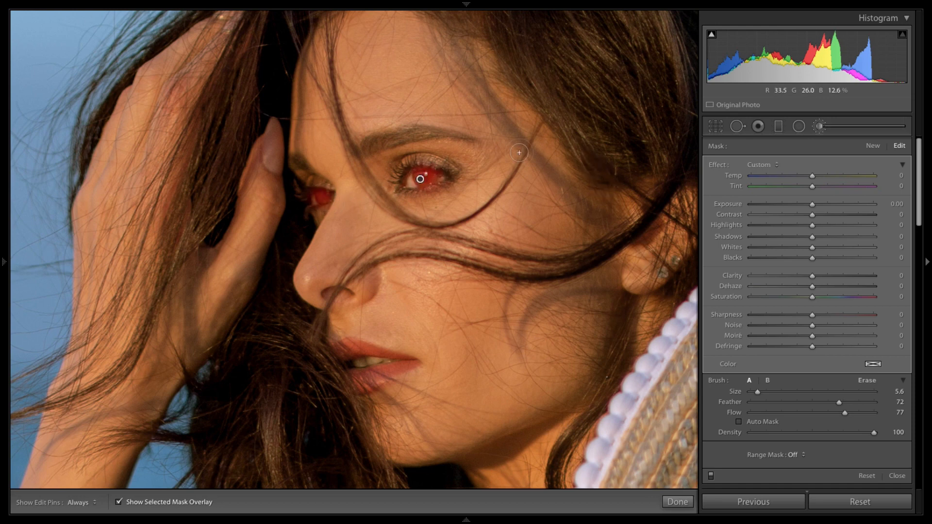
pyautogui.press('h')
# Step: Set the eye mask's Range Mask to Luminance with a range of 0 to 29
pyautogui.click(796, 456)
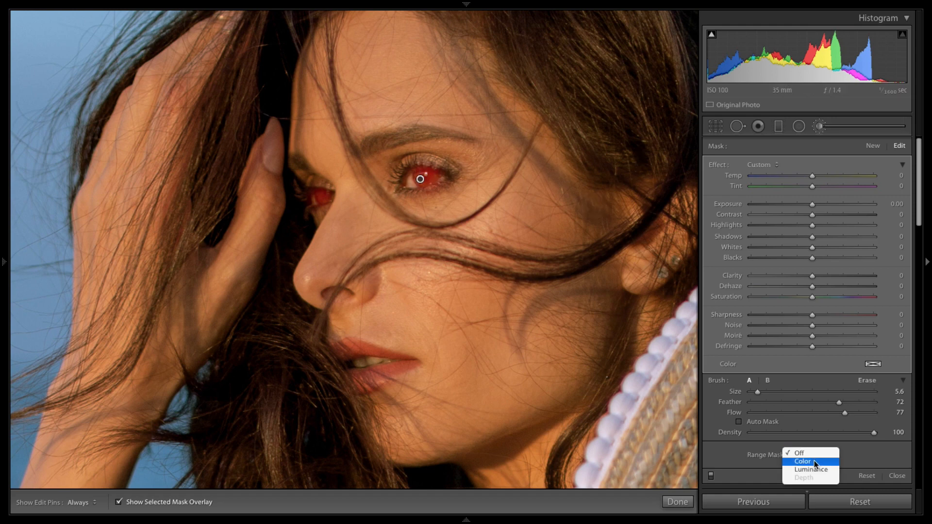
pyautogui.click(812, 469)
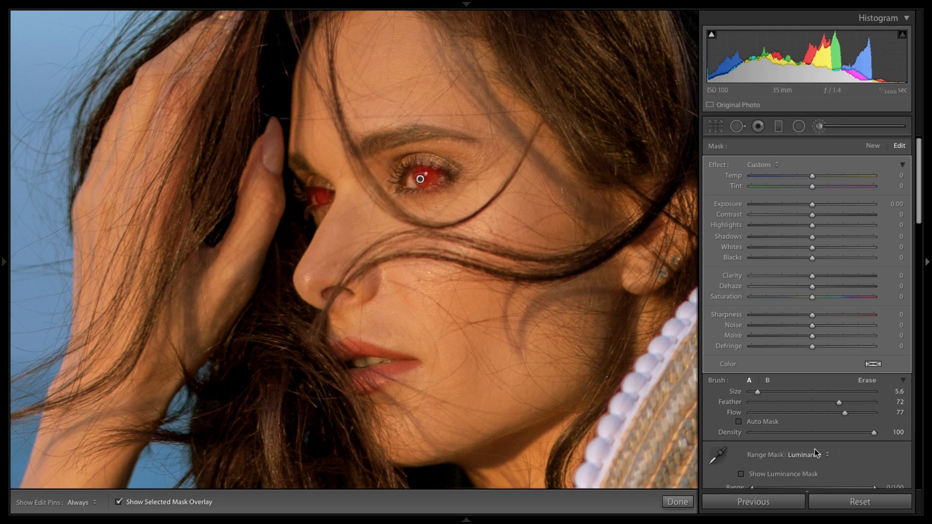
pyautogui.scroll(-2, 866, 452)
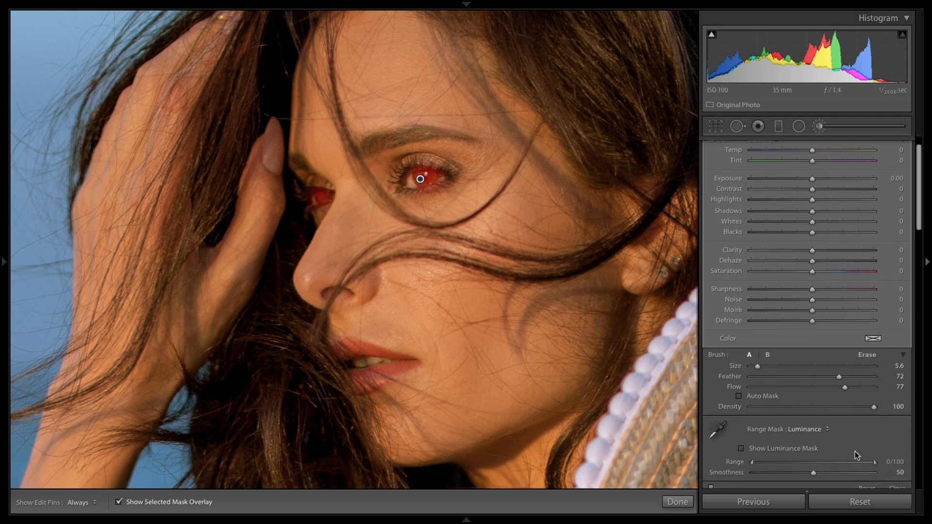
pyautogui.moveTo(877, 465); pyautogui.dragTo(753, 465)
pyautogui.moveTo(785, 465)
pyautogui.mouseDown()
pyautogui.moveTo(821, 465)
pyautogui.moveTo(788, 463)
pyautogui.mouseUp()
# Step: Switch the brush to Erase mode and hide the mask overlay
pyautogui.click(867, 355)
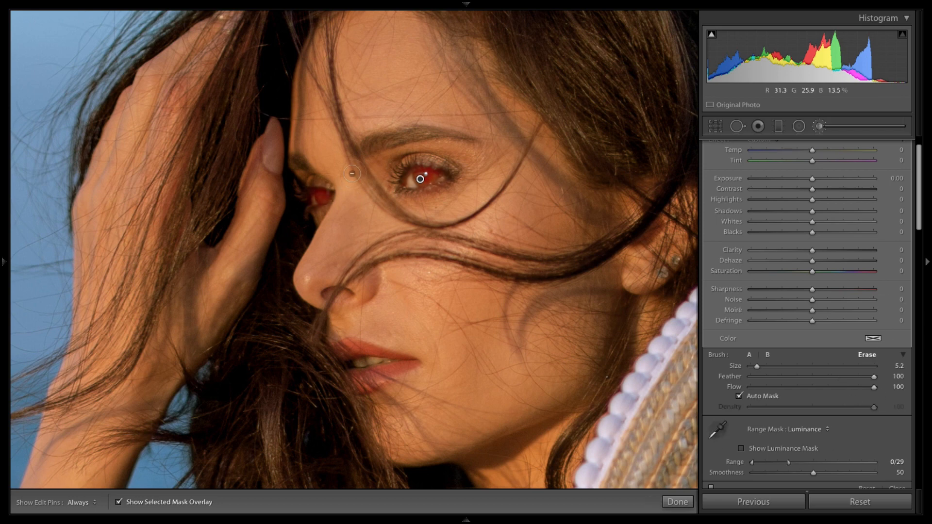
pyautogui.press('h')
pyautogui.press('h')
pyautogui.press('h')
pyautogui.press('h')
pyautogui.press('h')
pyautogui.press('h')
pyautogui.press('o')
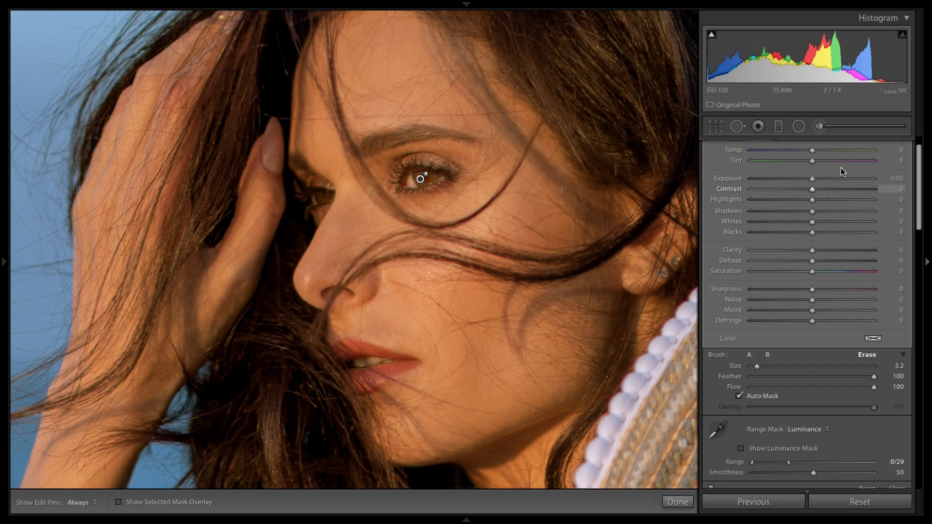
# Step: Set the eye mask's Clarity to 56 and Saturation to 45
pyautogui.scroll(1, 924, 189)
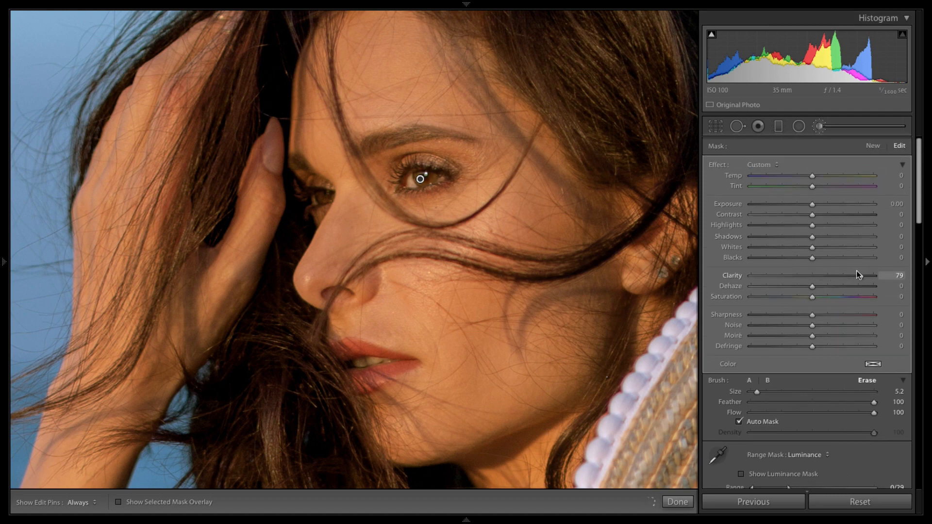
pyautogui.moveTo(857, 271)
pyautogui.mouseDown()
pyautogui.moveTo(797, 279)
pyautogui.moveTo(853, 282)
pyautogui.mouseUp()
pyautogui.moveTo(845, 281); pyautogui.dragTo(843, 279)
pyautogui.moveTo(845, 295)
pyautogui.mouseDown()
pyautogui.moveTo(857, 295)
pyautogui.moveTo(839, 293)
pyautogui.mouseUp()
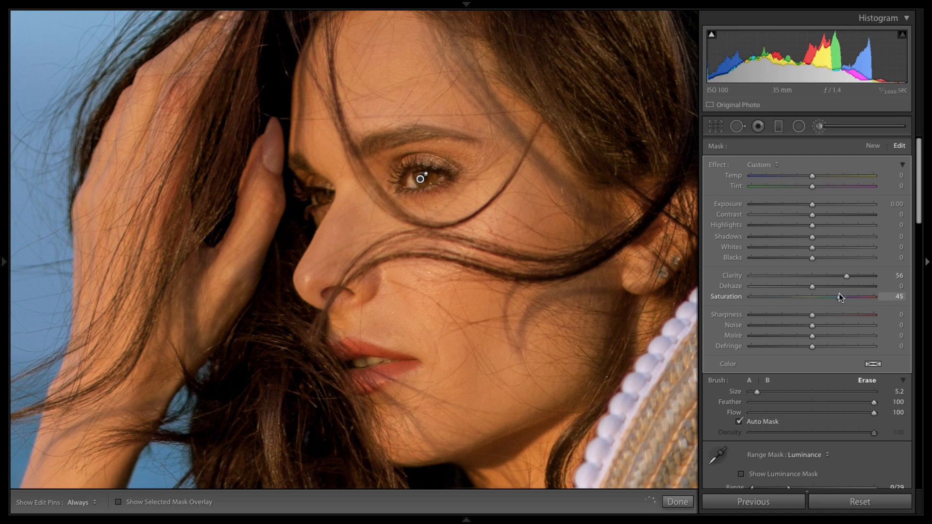
# Step: Tint the eye mask with a colour of hue 25 and saturation 45
pyautogui.click(873, 363)
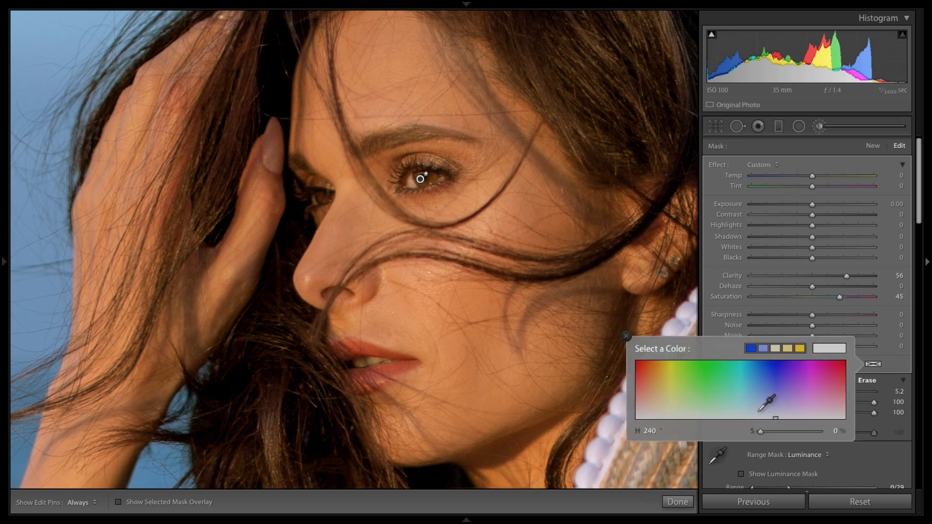
pyautogui.click(645, 358)
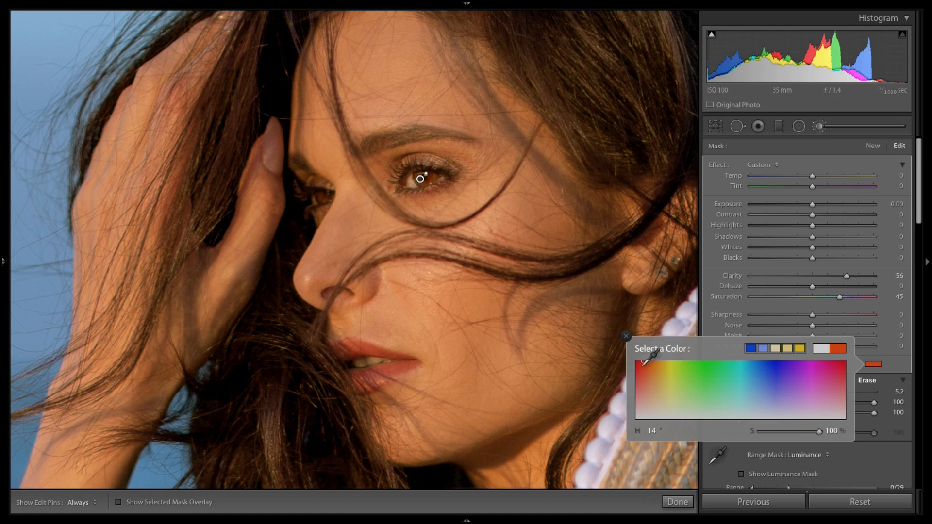
pyautogui.click(662, 367)
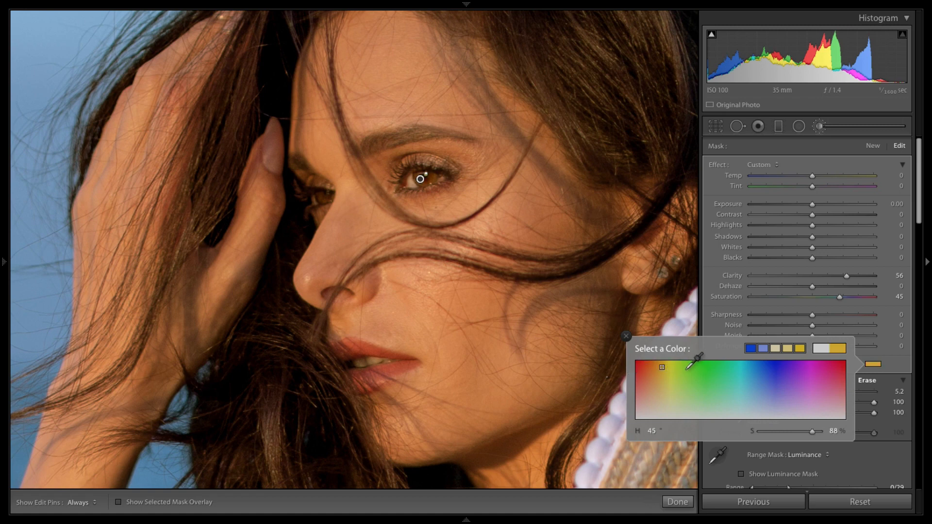
pyautogui.click(729, 371)
pyautogui.click(787, 369)
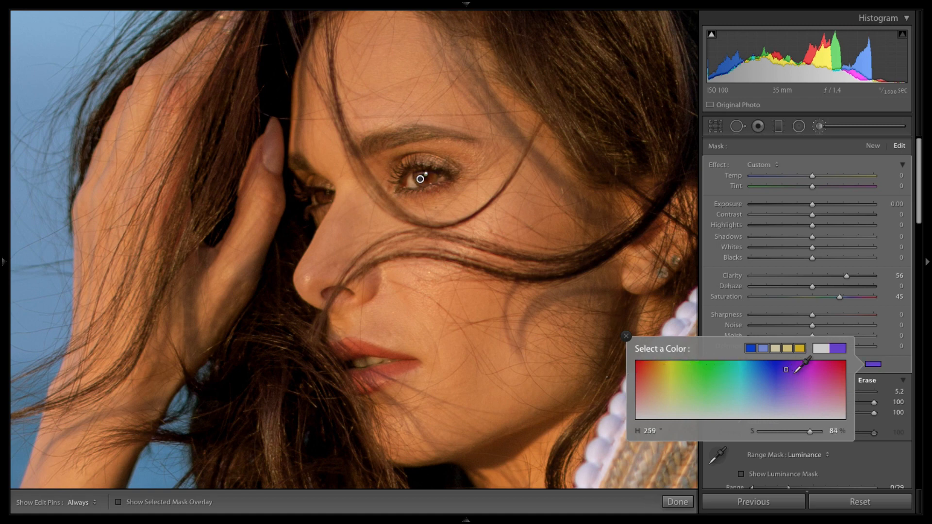
pyautogui.click(796, 374)
pyautogui.click(774, 394)
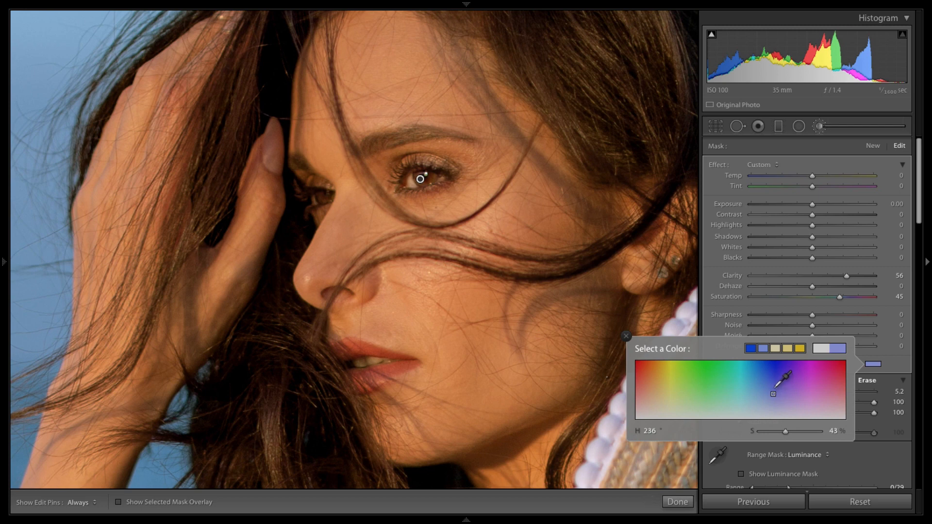
pyautogui.moveTo(776, 391); pyautogui.dragTo(650, 392)
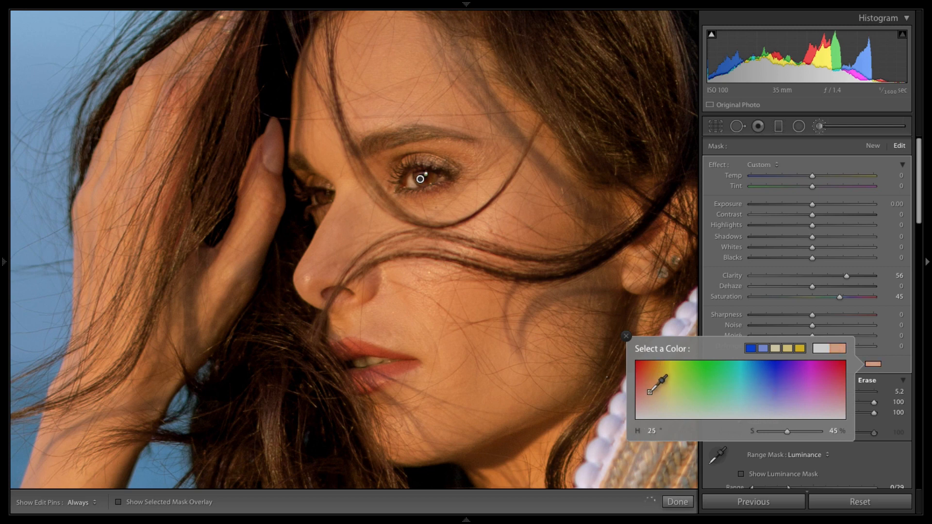
# Step: Remove the eye mask's colour tint by setting its saturation to 0
pyautogui.click(626, 336)
pyautogui.click(874, 364)
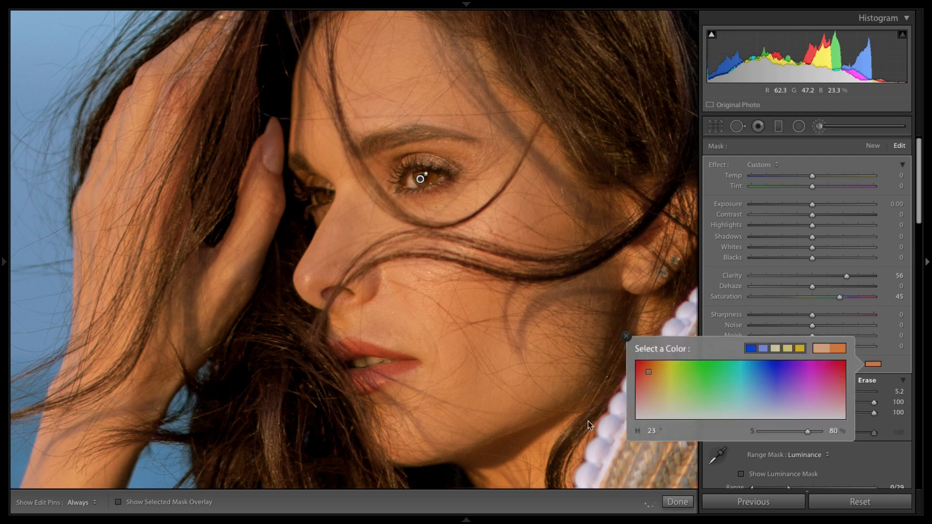
pyautogui.moveTo(655, 400); pyautogui.dragTo(609, 425)
pyautogui.moveTo(758, 434); pyautogui.dragTo(750, 436)
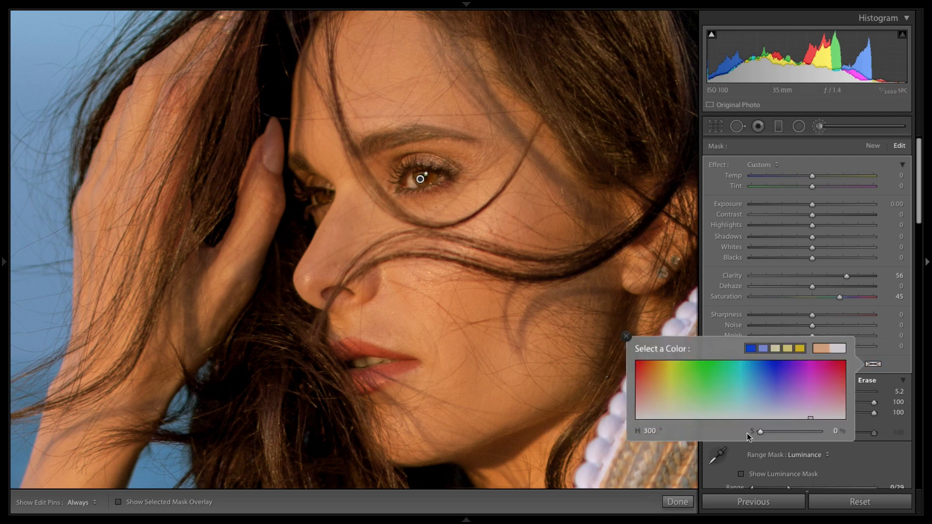
pyautogui.click(626, 336)
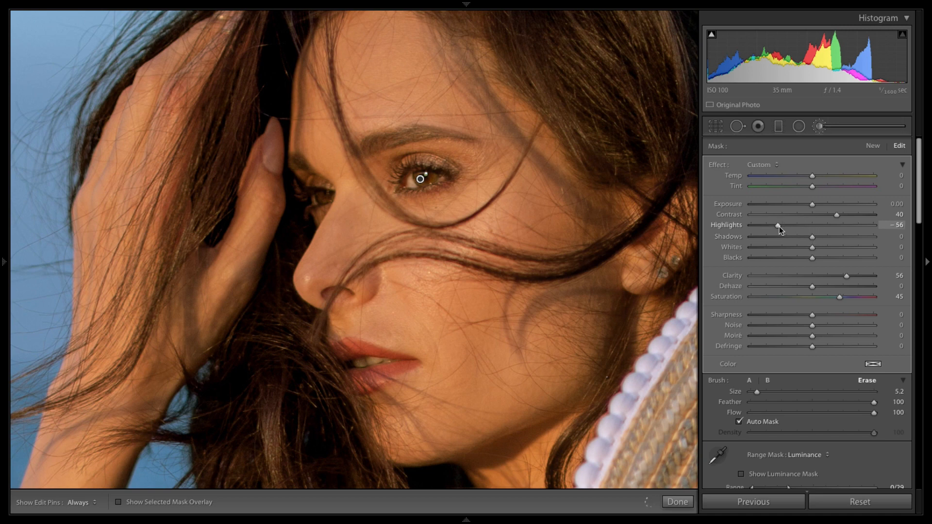
# Step: Reset the eye mask's Highlights and Shadows to 0, and set its Whites to -39 and Dehaze to 26
pyautogui.moveTo(779, 226)
pyautogui.mouseDown()
pyautogui.moveTo(859, 232)
pyautogui.moveTo(772, 237)
pyautogui.mouseUp()
pyautogui.doubleClick(789, 226)
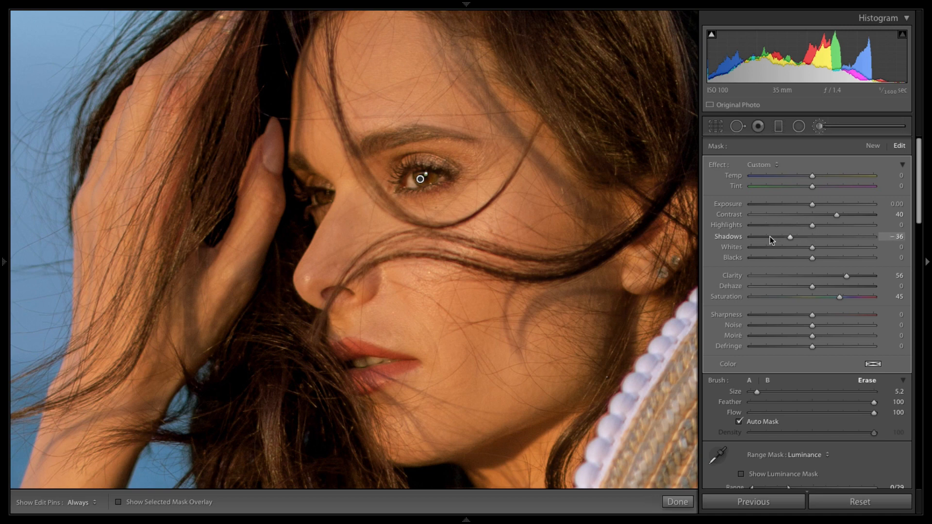
pyautogui.moveTo(772, 237); pyautogui.dragTo(834, 250)
pyautogui.doubleClick(789, 238)
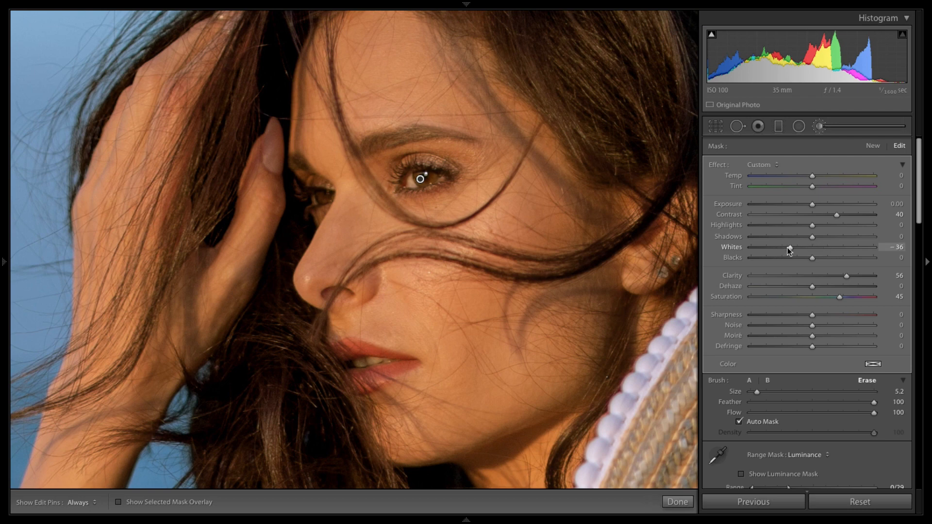
pyautogui.moveTo(788, 249); pyautogui.dragTo(786, 249)
pyautogui.moveTo(814, 287)
pyautogui.mouseDown()
pyautogui.moveTo(857, 287)
pyautogui.moveTo(831, 287)
pyautogui.mouseUp()
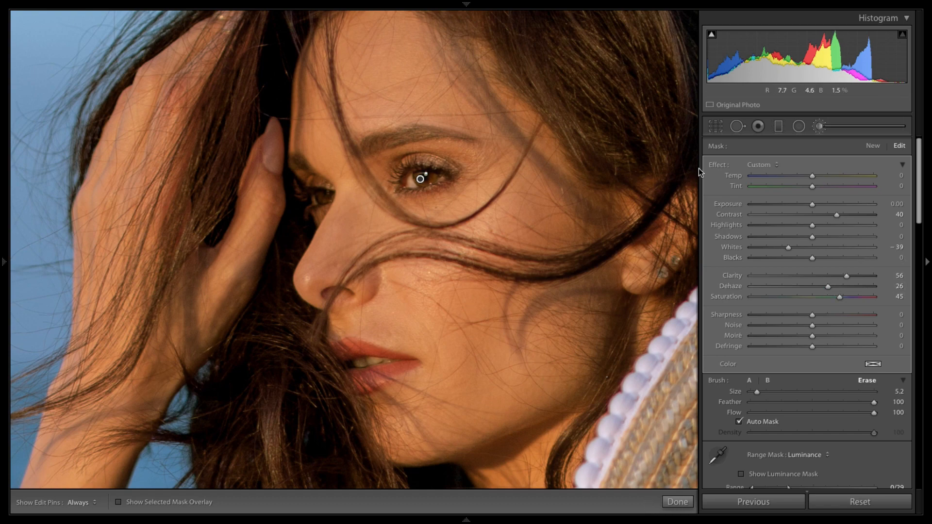
# Step: Close the brush and compare the before and after versions of the photo
pyautogui.press('z')
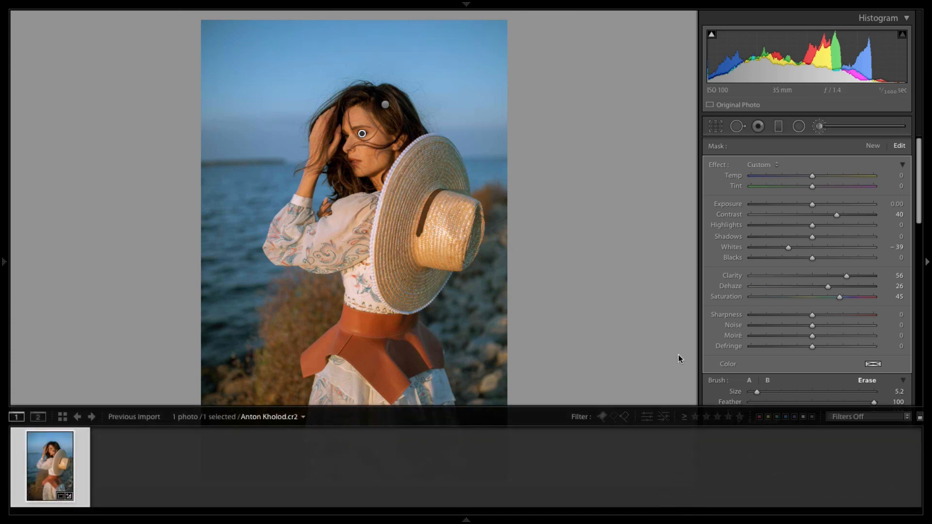
pyautogui.click(679, 500)
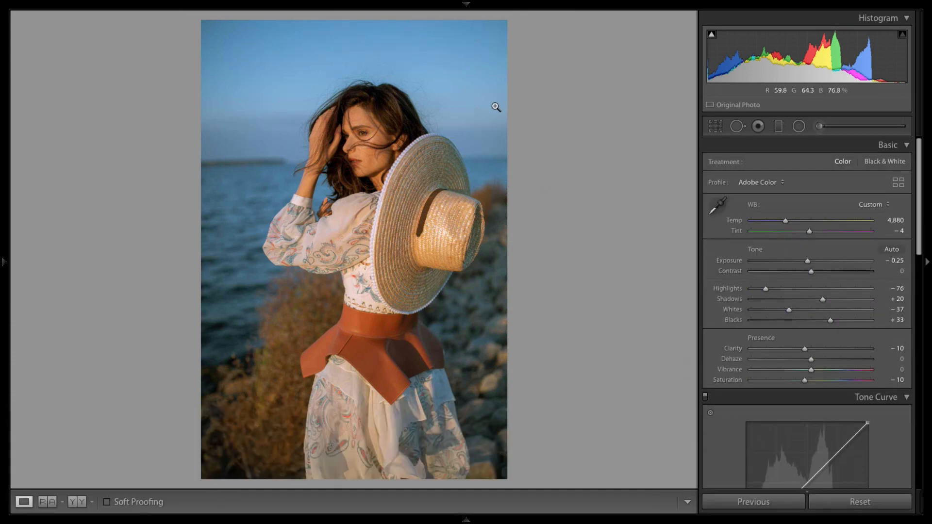
pyautogui.press('\\')
pyautogui.press('\\')
pyautogui.press('\\')
pyautogui.press('\\')
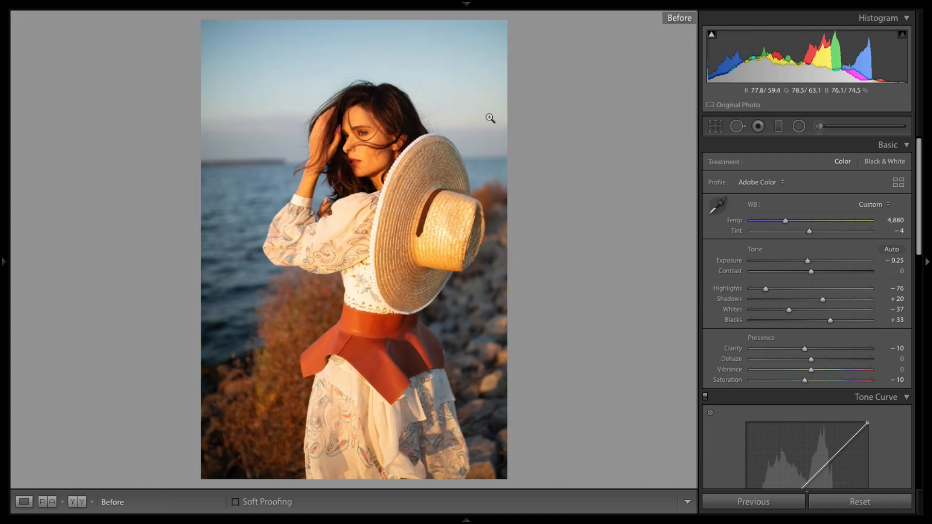
pyautogui.click(361, 138)
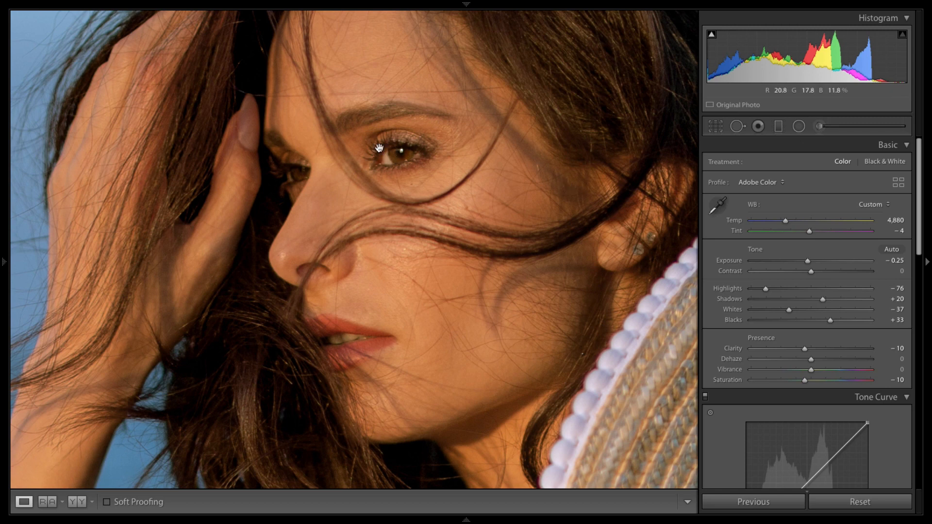
# Step: Try darkening the eye mask's exposure, then reset it to 0
pyautogui.click(819, 127)
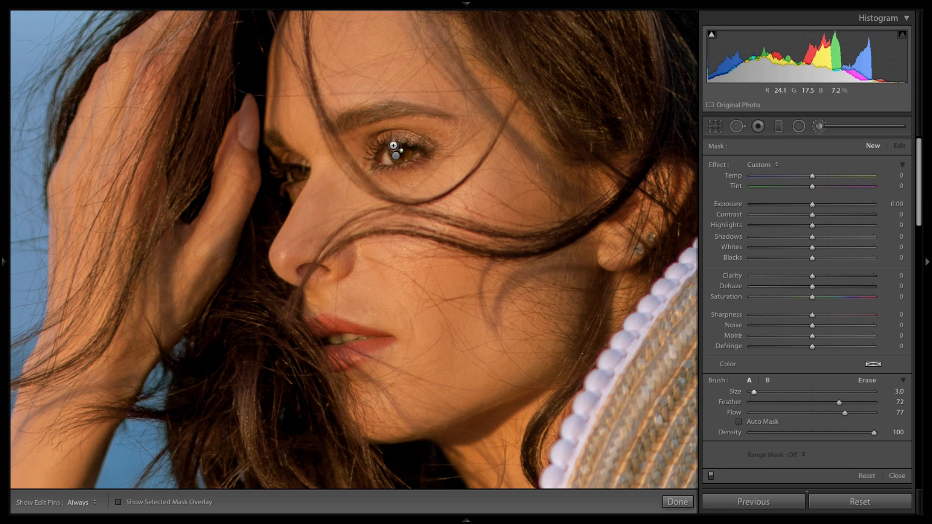
pyautogui.click(397, 154)
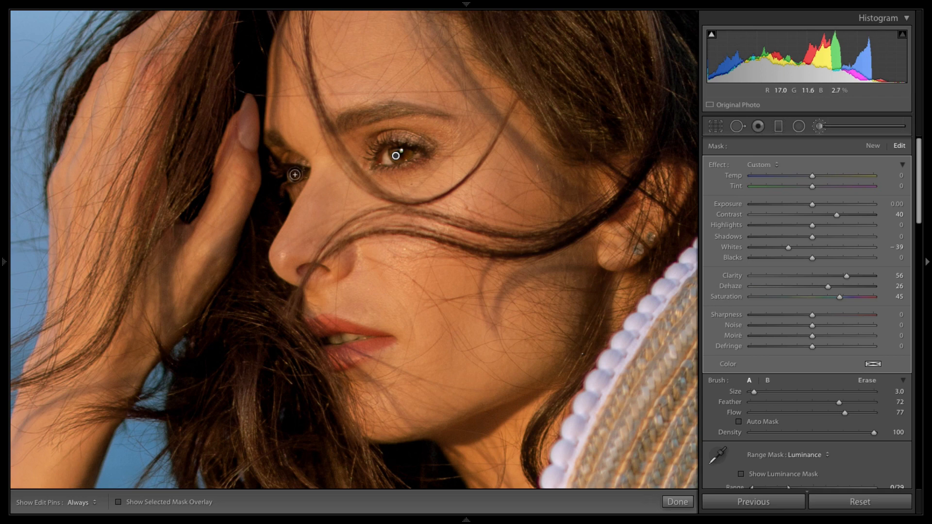
pyautogui.moveTo(806, 204); pyautogui.dragTo(715, 205)
pyautogui.click(779, 203)
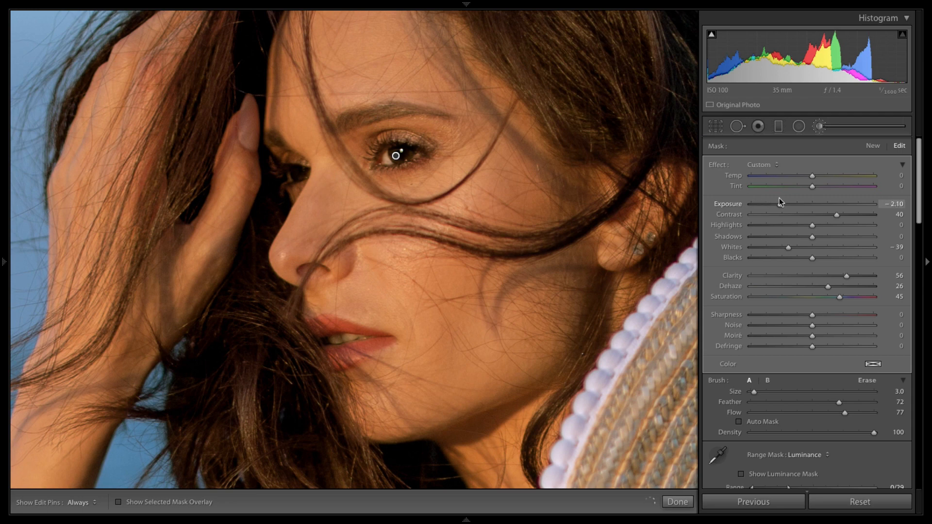
pyautogui.doubleClick(780, 205)
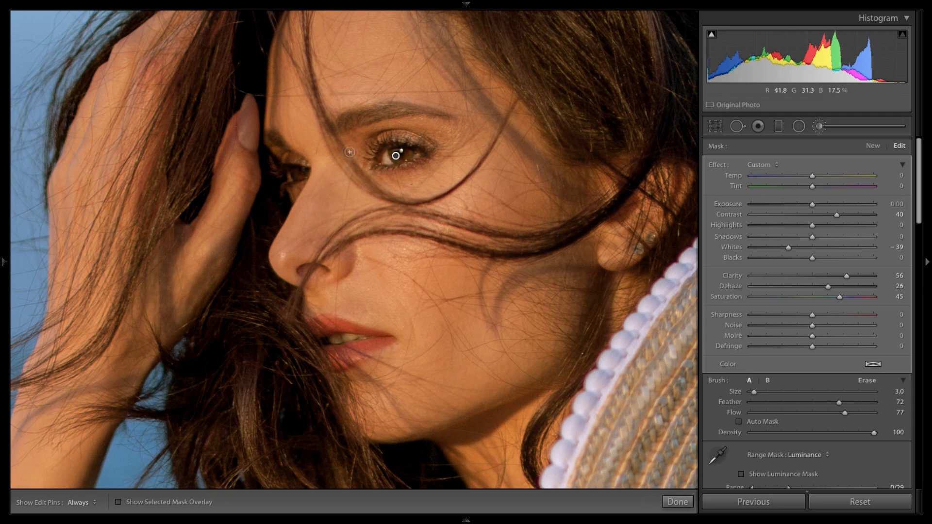
# Step: Paint a small new mask at brush size 1.3 on the far eye's corner and set its Exposure to -2.83
pyautogui.click(874, 146)
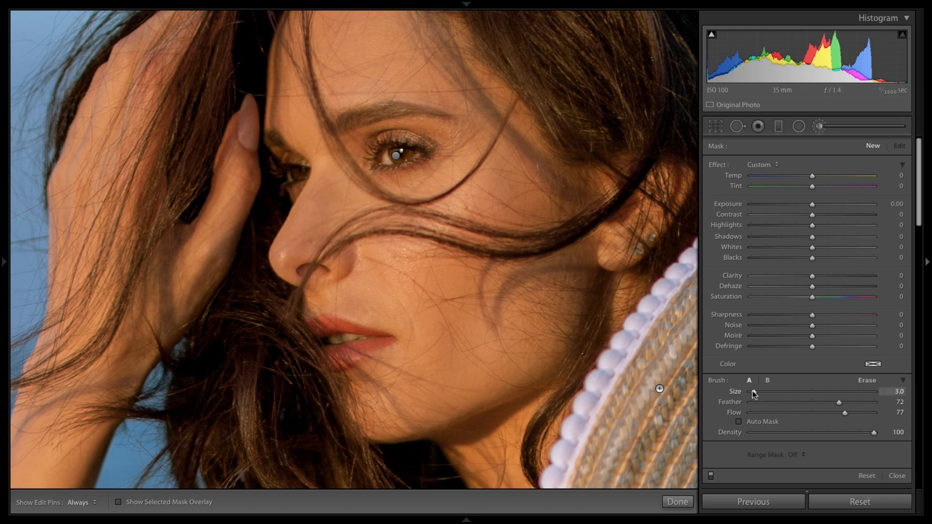
pyautogui.moveTo(751, 392); pyautogui.dragTo(754, 392)
pyautogui.click(299, 172)
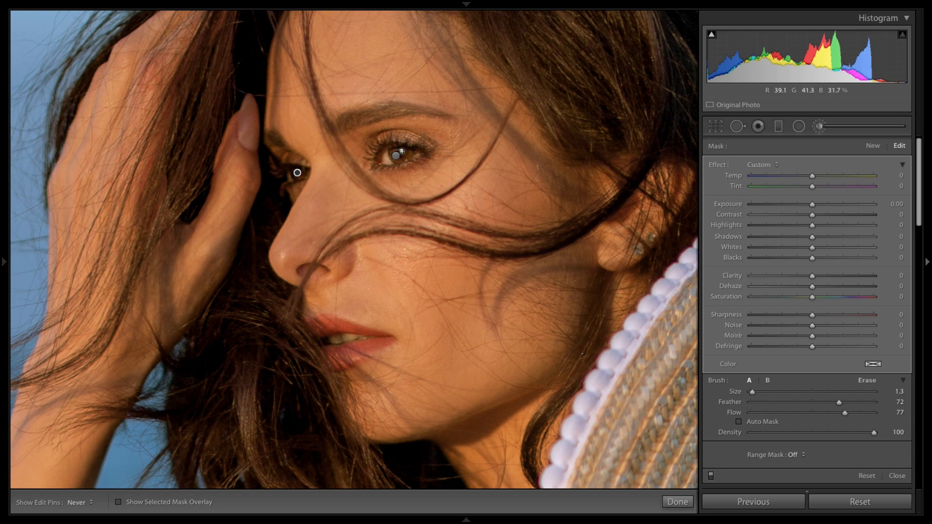
pyautogui.press('h')
pyautogui.moveTo(776, 205); pyautogui.dragTo(769, 203)
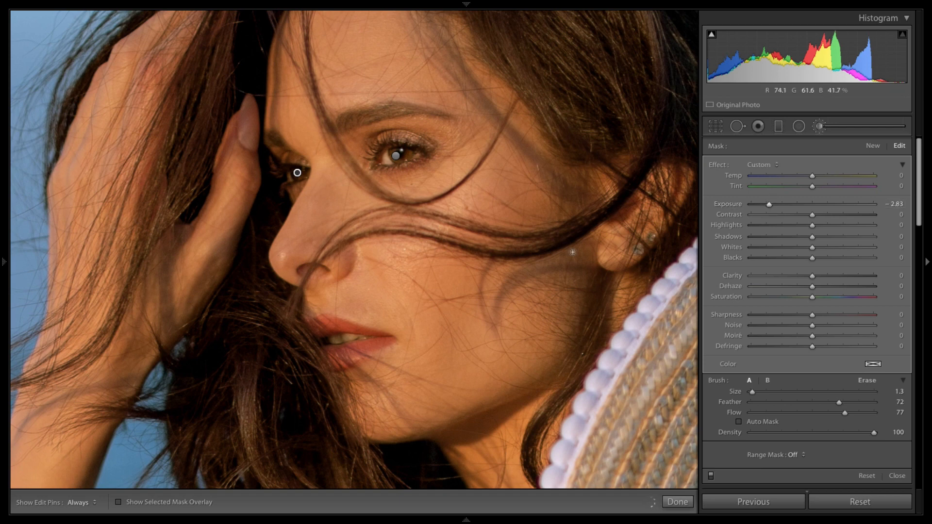
pyautogui.click(678, 501)
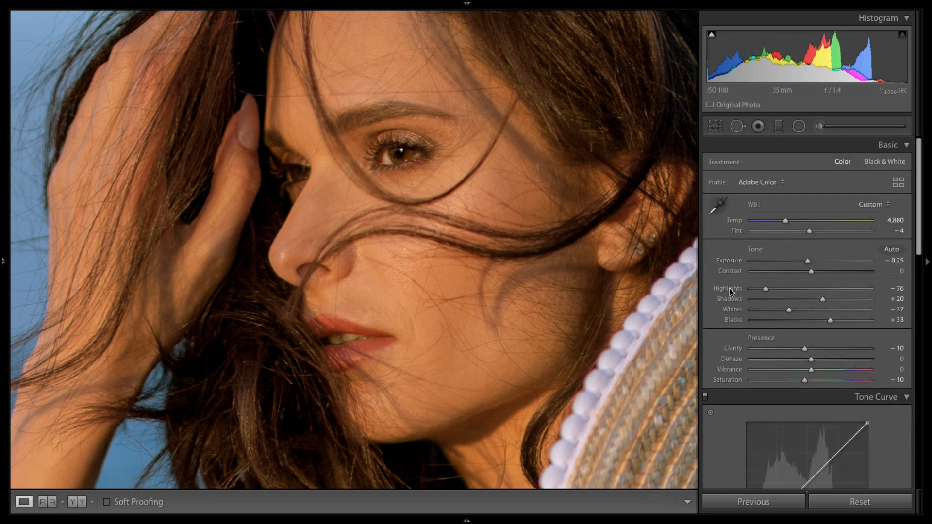
# Step: Toggle undo and redo of the exposure change to compare the result
pyautogui.hotkey('ctrl', 'z')
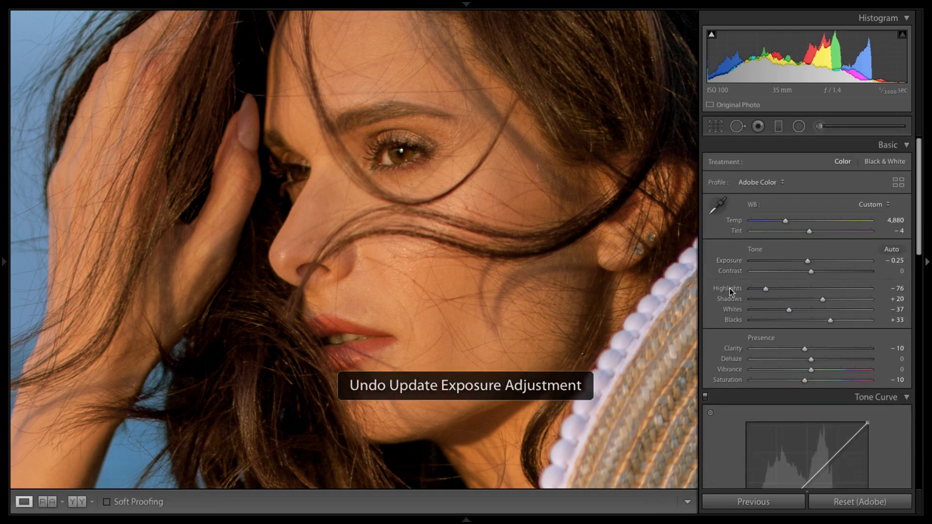
pyautogui.hotkey('ctrl', 'shift', 'z')
pyautogui.hotkey('ctrl', 'z')
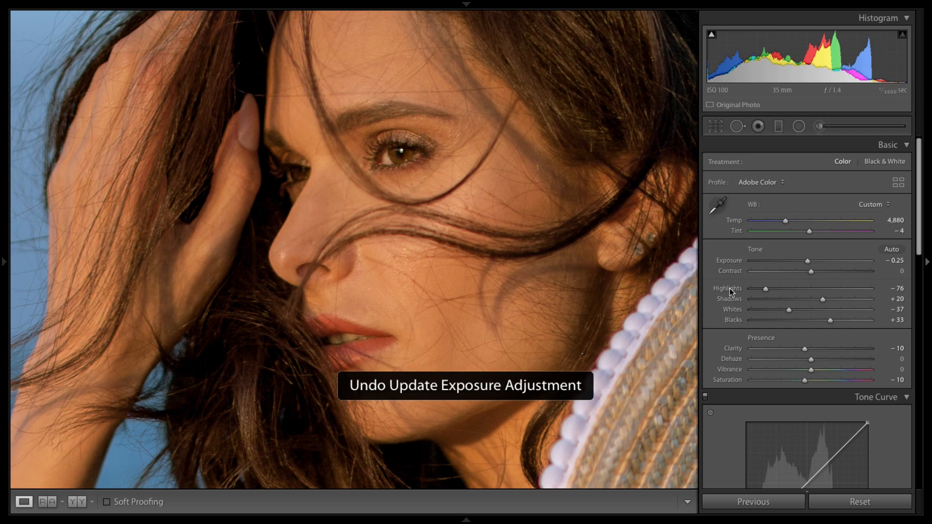
pyautogui.hotkey('ctrl', 'shift', 'z')
pyautogui.click(475, 192)
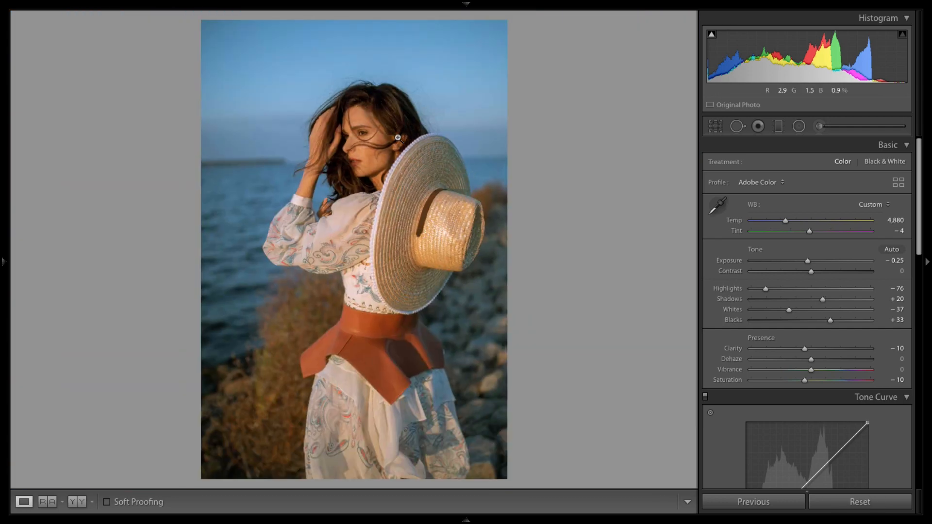
# Step: Undo the spot mask's exposure change and its brush stroke
pyautogui.hotkey('ctrl', 'z')
pyautogui.hotkey('ctrl', 'z')
pyautogui.hotkey('ctrl', 'shift', 'z')
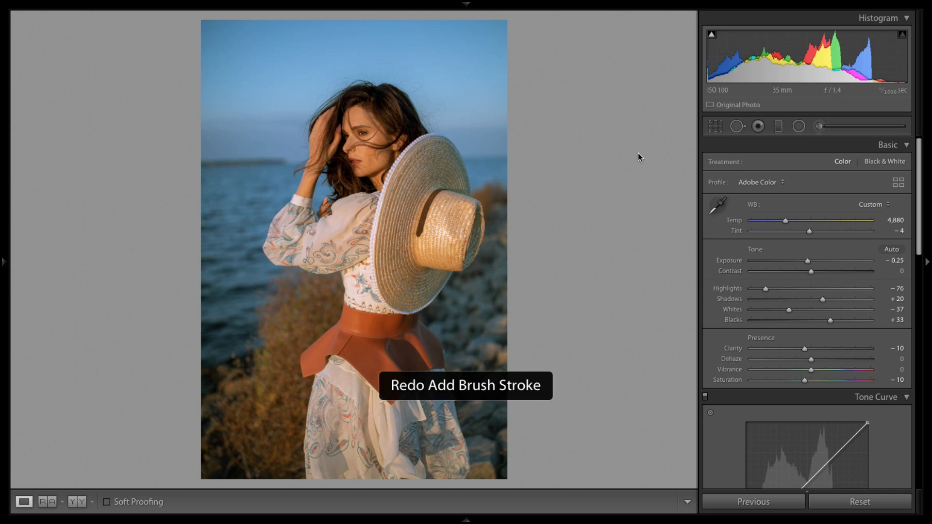
pyautogui.hotkey('ctrl', 'shift', 'z')
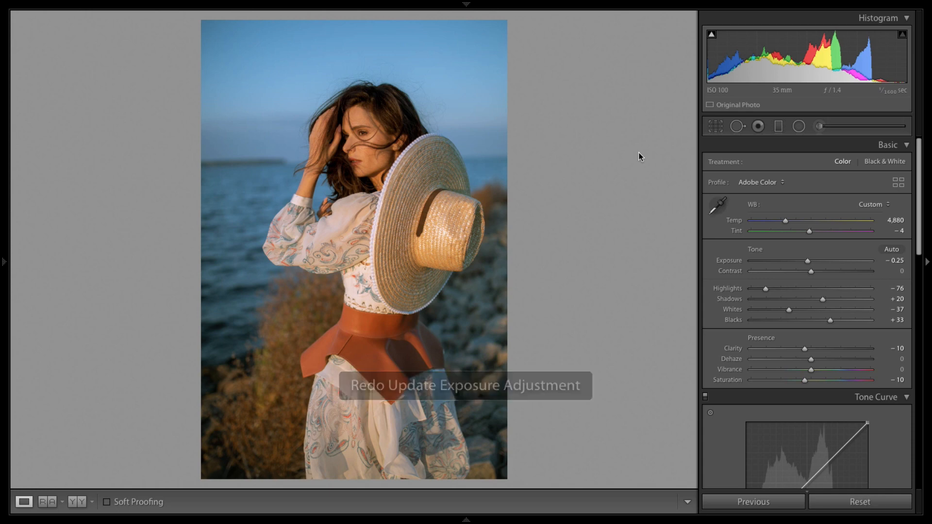
pyautogui.hotkey('ctrl', 'z')
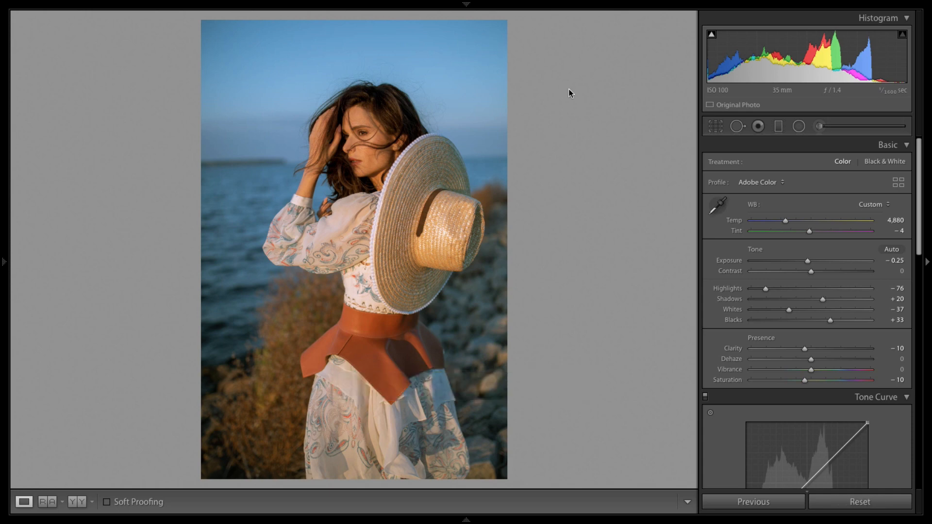
pyautogui.hotkey('ctrl', 'z')
pyautogui.click(375, 124)
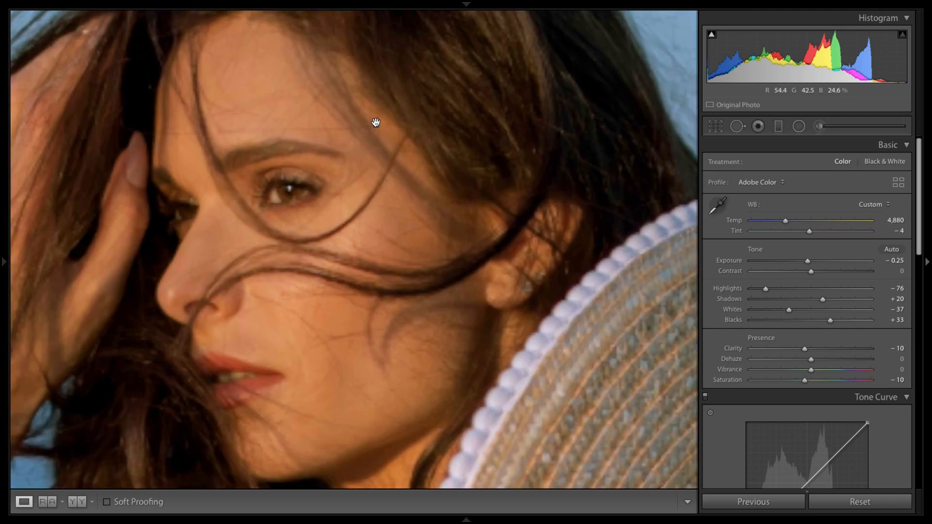
# Step: Delete the leftover mask pin below the near eye
pyautogui.click(819, 126)
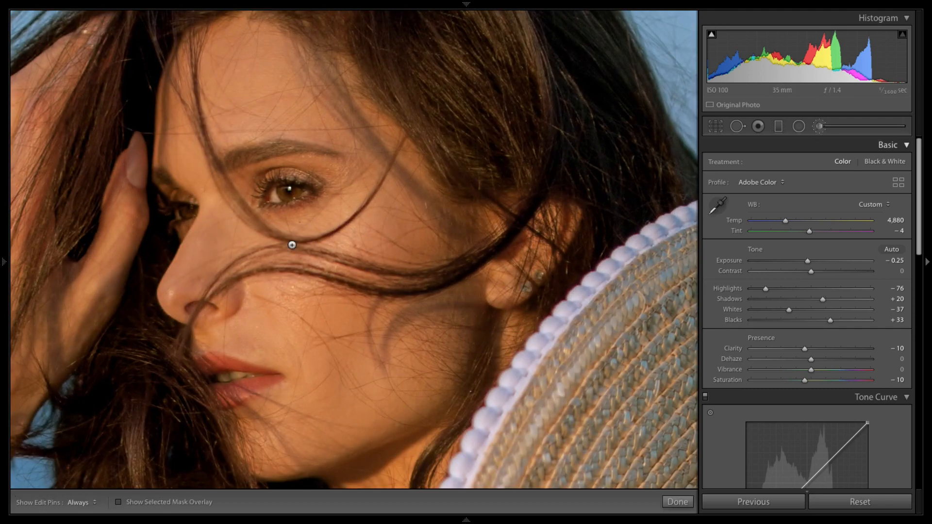
pyautogui.click(185, 210)
pyautogui.press('Delete')
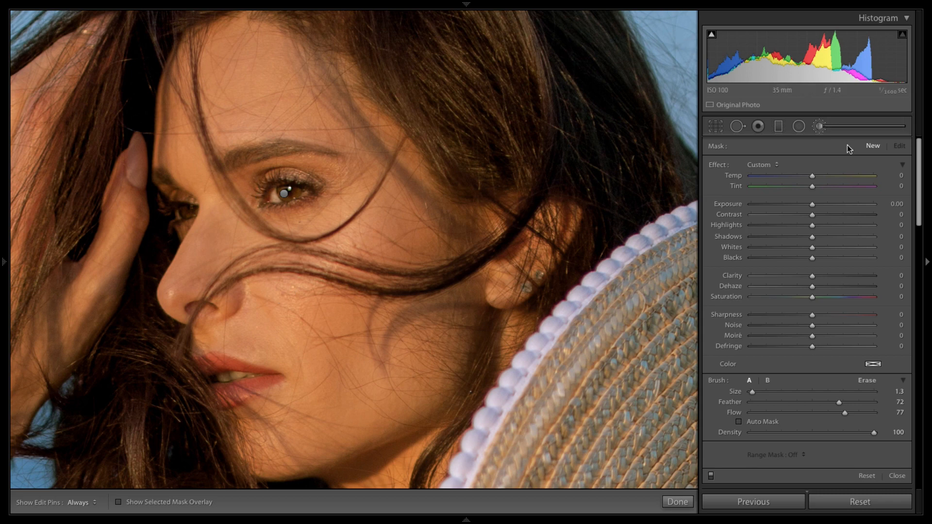
# Step: Start a new brush mask at size 4.7 and paint across the near eye's iris
pyautogui.click(819, 129)
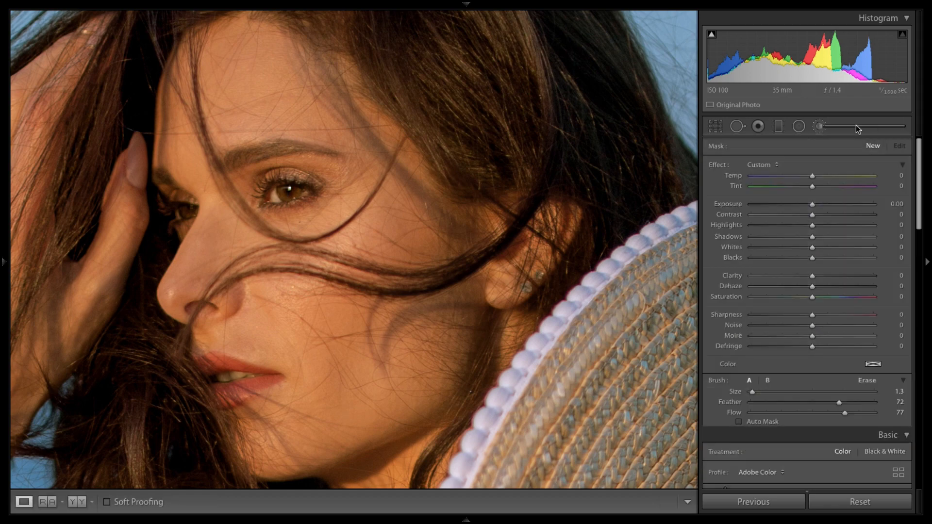
pyautogui.click(821, 127)
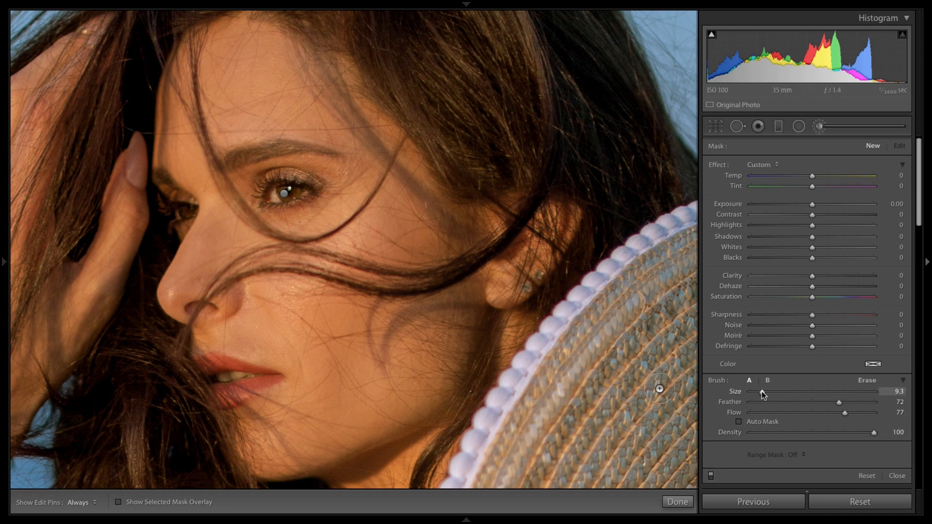
pyautogui.moveTo(763, 394); pyautogui.dragTo(756, 392)
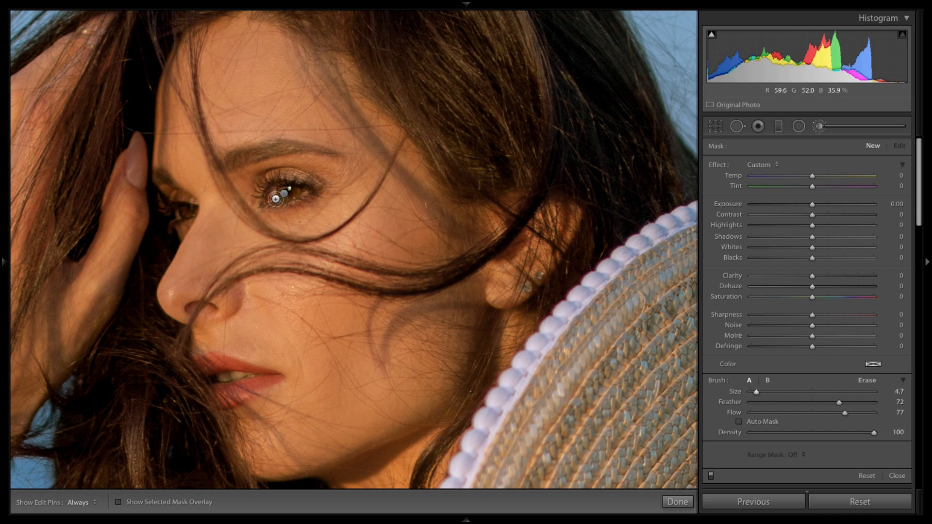
pyautogui.moveTo(273, 198); pyautogui.dragTo(306, 195)
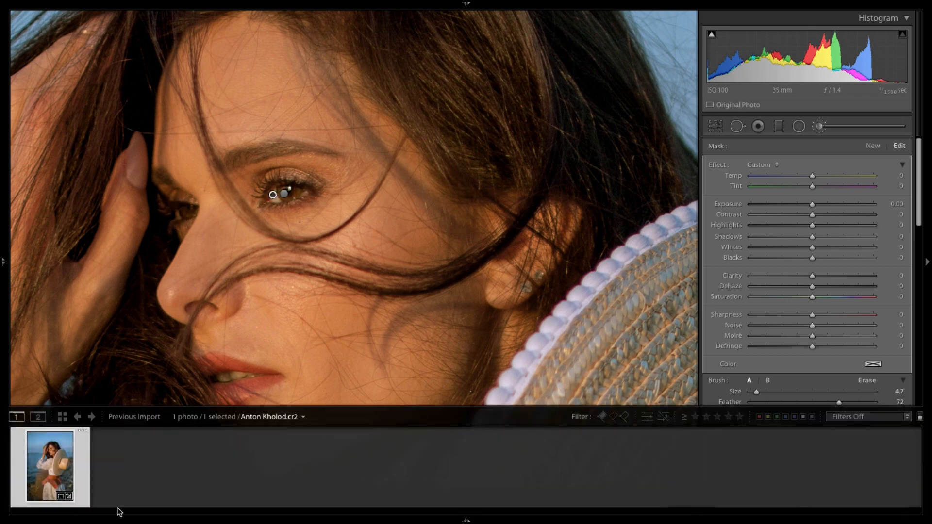
# Step: Paint more of the iris with the mask overlay shown, and set the Range Mask to Luminance
pyautogui.click(119, 503)
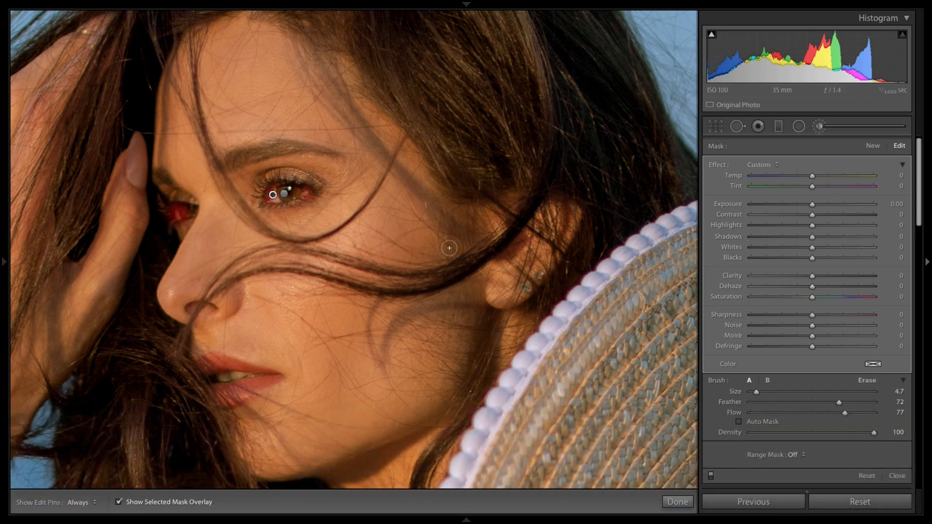
pyautogui.moveTo(274, 202); pyautogui.dragTo(275, 188)
pyautogui.click(801, 457)
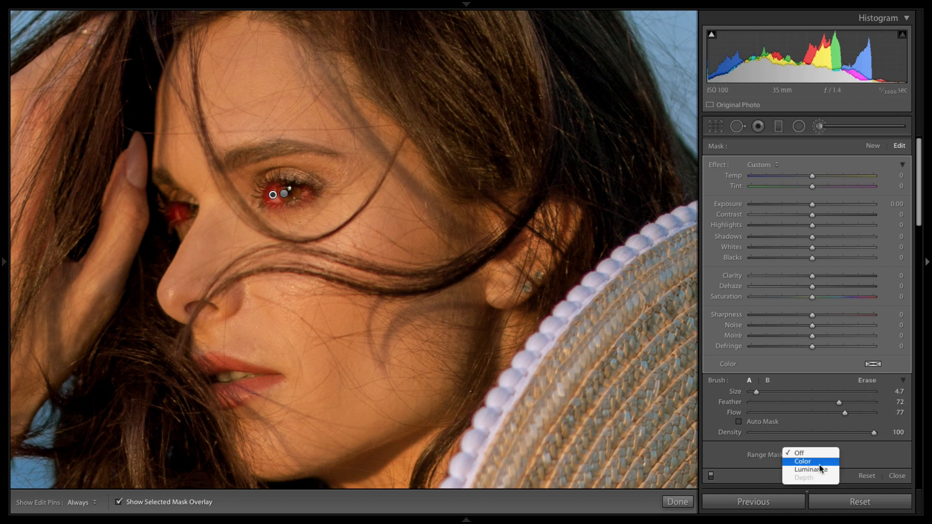
pyautogui.click(822, 470)
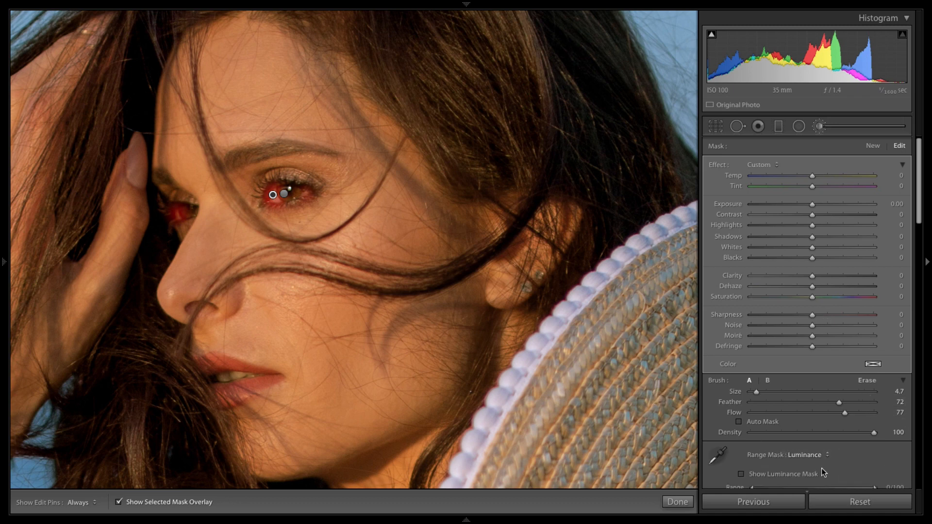
# Step: Set the iris mask's luminance Range to 66/100, switch the brush to Erase, and hide the mask overlay
pyautogui.scroll(-2, 759, 444)
pyautogui.moveTo(751, 464); pyautogui.dragTo(834, 467)
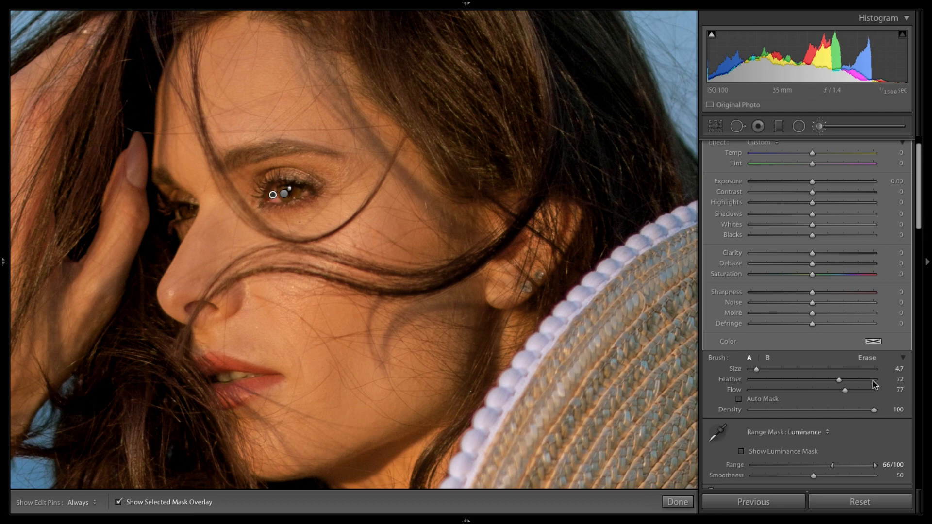
pyautogui.click(867, 358)
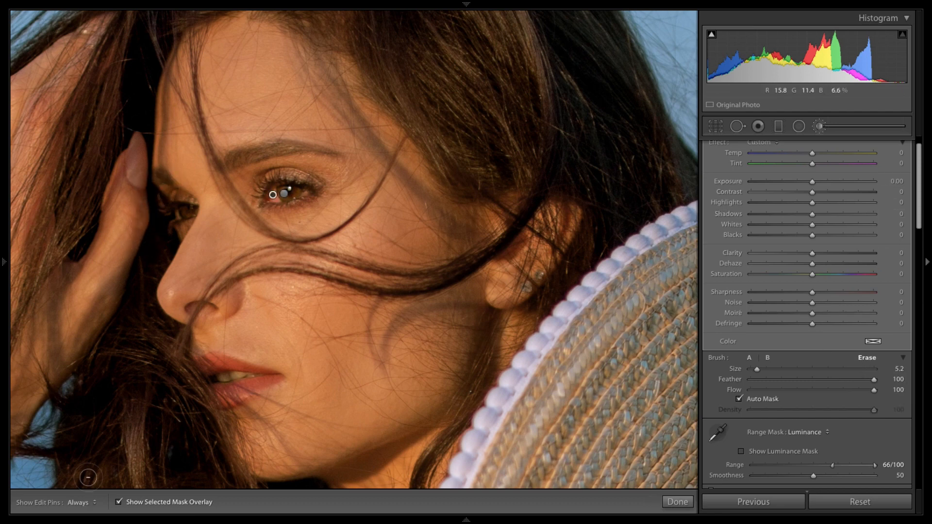
pyautogui.click(118, 503)
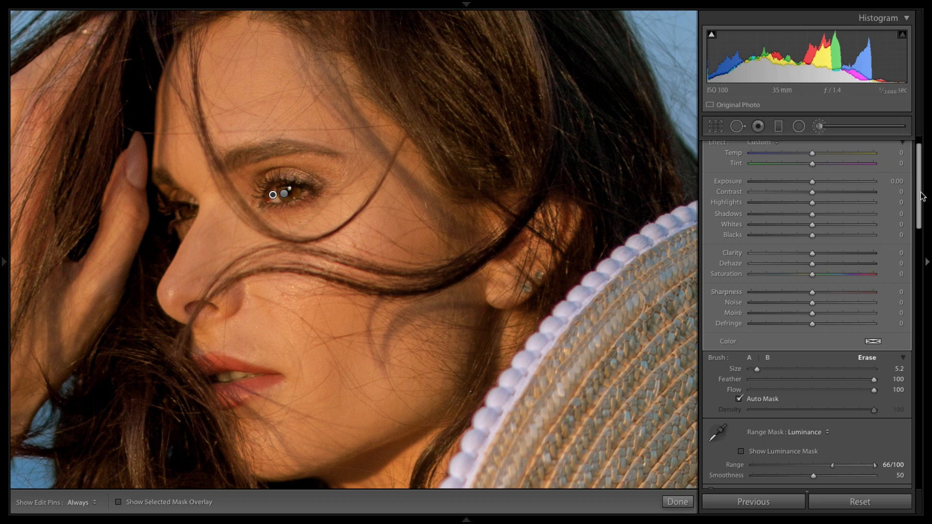
# Step: Set the iris mask's Saturation to -45, raise its Exposure, and close the adjustment brush
pyautogui.scroll(1, 918, 179)
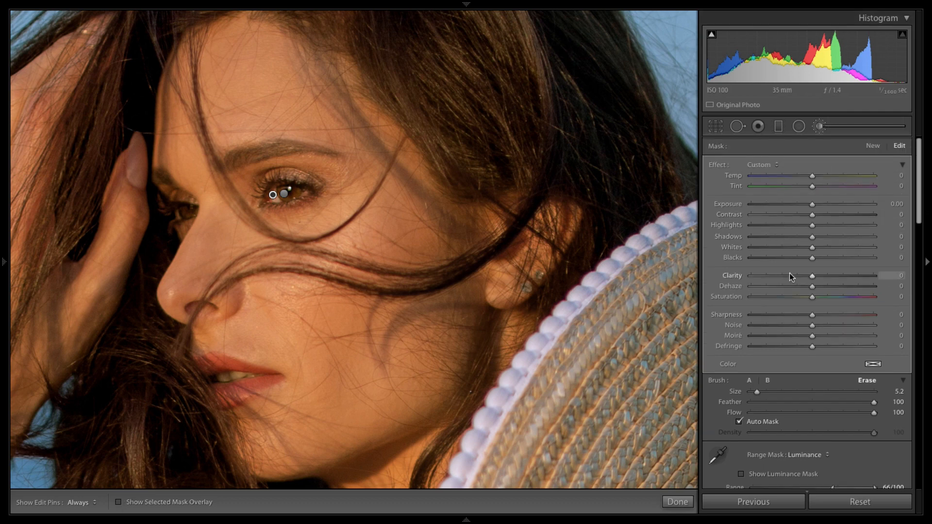
pyautogui.moveTo(787, 296); pyautogui.dragTo(782, 295)
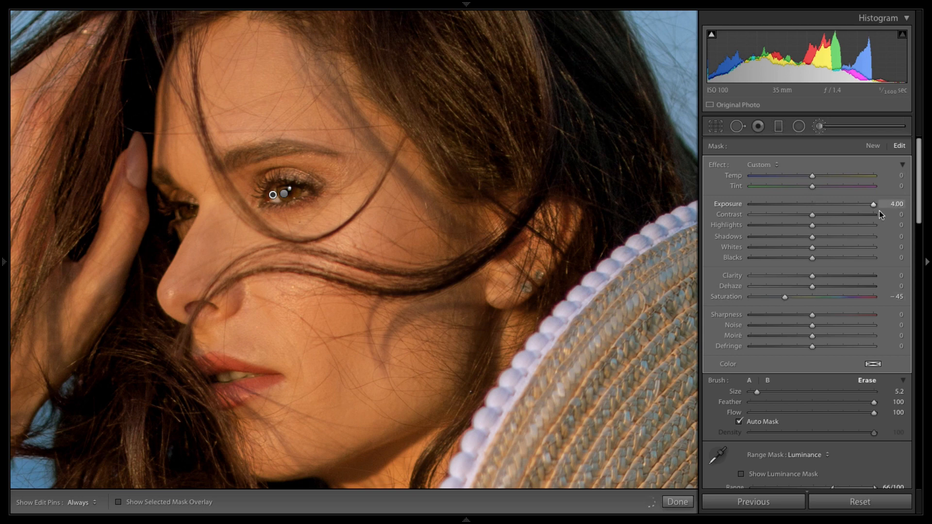
pyautogui.moveTo(872, 209); pyautogui.dragTo(821, 205)
pyautogui.click(678, 502)
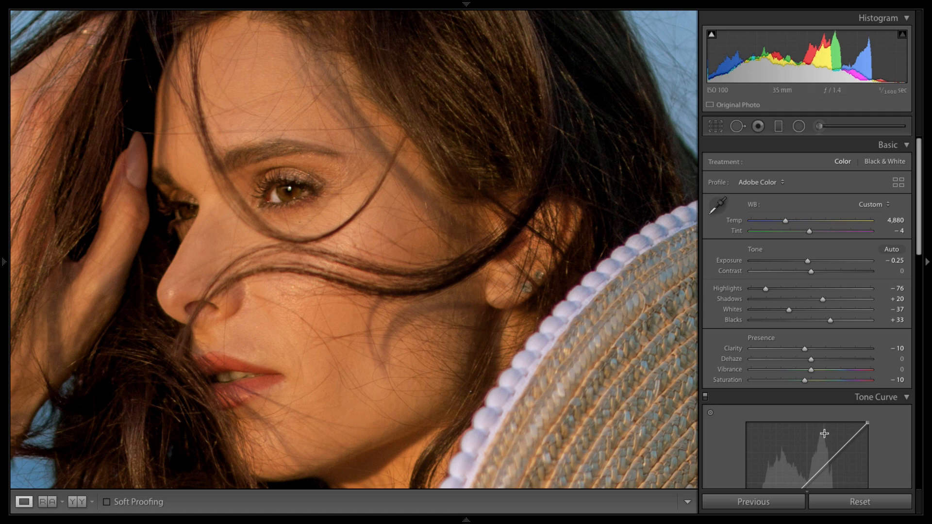
# Step: Start a new brush mask at size 6.9 with Auto Mask on and paint over the lips with the overlay shown
pyautogui.click(820, 127)
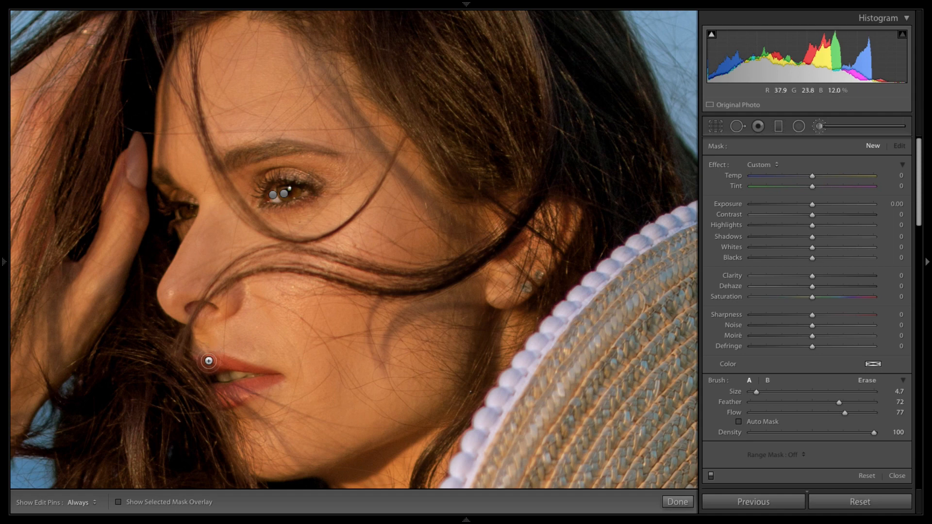
pyautogui.moveTo(756, 393); pyautogui.dragTo(760, 394)
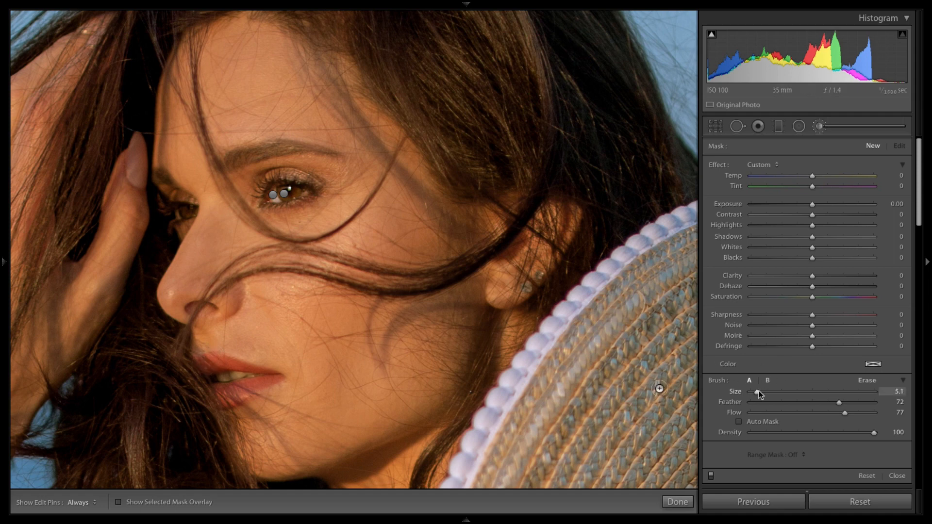
pyautogui.click(760, 422)
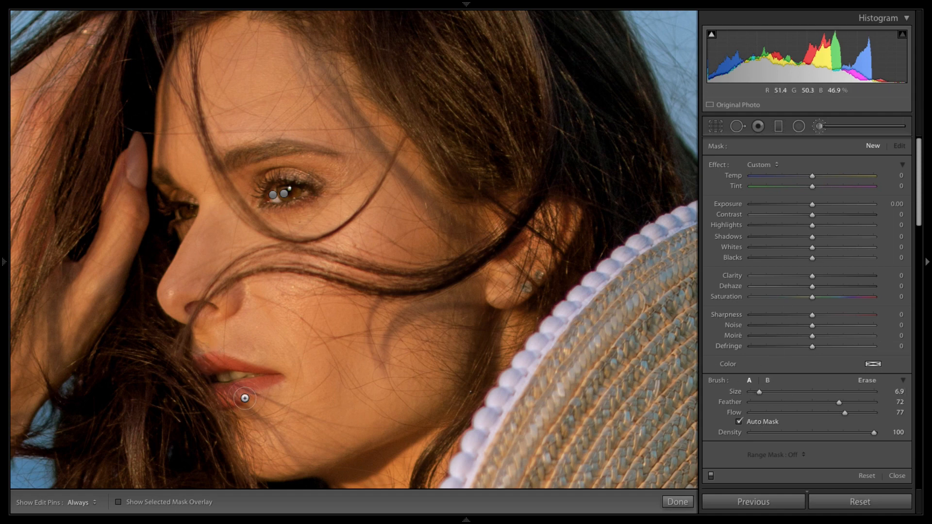
pyautogui.click(118, 502)
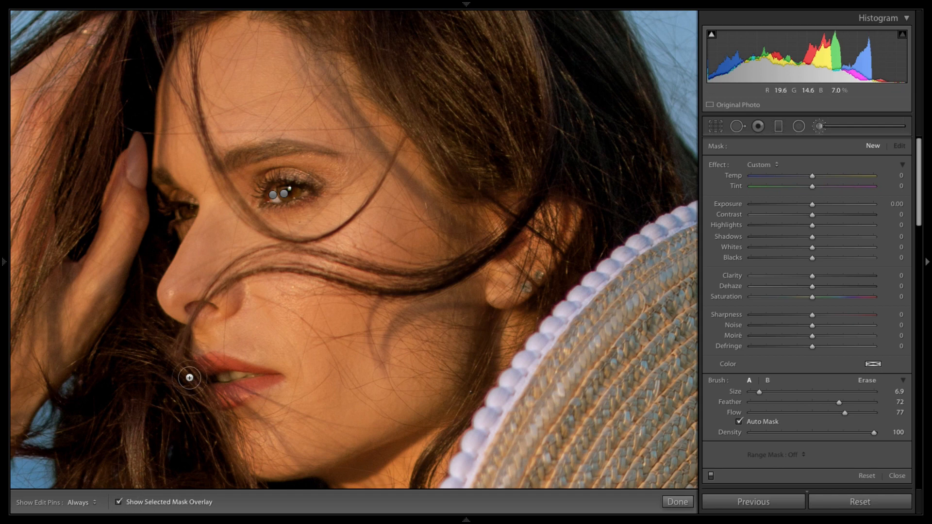
pyautogui.press('h')
pyautogui.moveTo(271, 372)
pyautogui.mouseDown()
pyautogui.moveTo(213, 401)
pyautogui.moveTo(246, 391)
pyautogui.mouseUp()
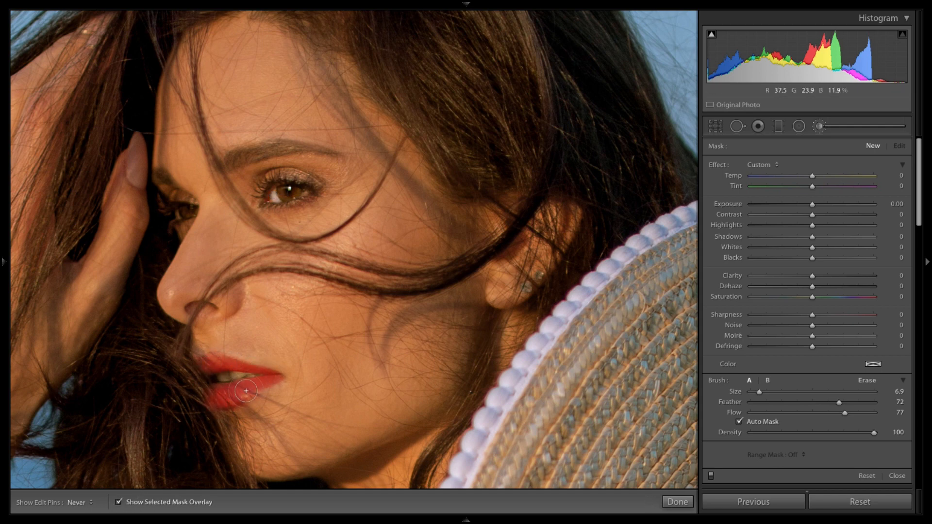
# Step: Undo the last lip stroke, hide the overlay, and set the lip mask's Tint to 35 and Saturation to 49
pyautogui.press('h')
pyautogui.hotkey('ctrl', 'z')
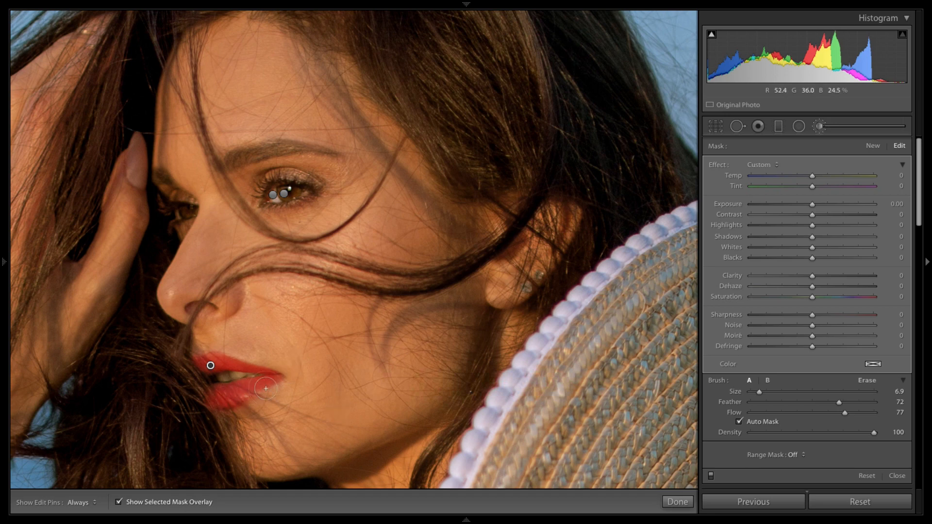
pyautogui.press('h')
pyautogui.press('h')
pyautogui.click(119, 502)
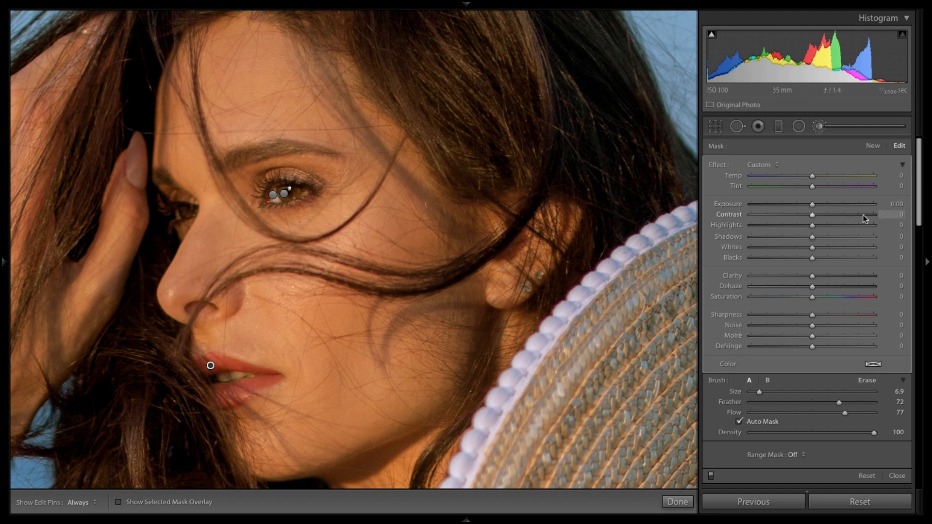
pyautogui.moveTo(813, 186); pyautogui.dragTo(833, 187)
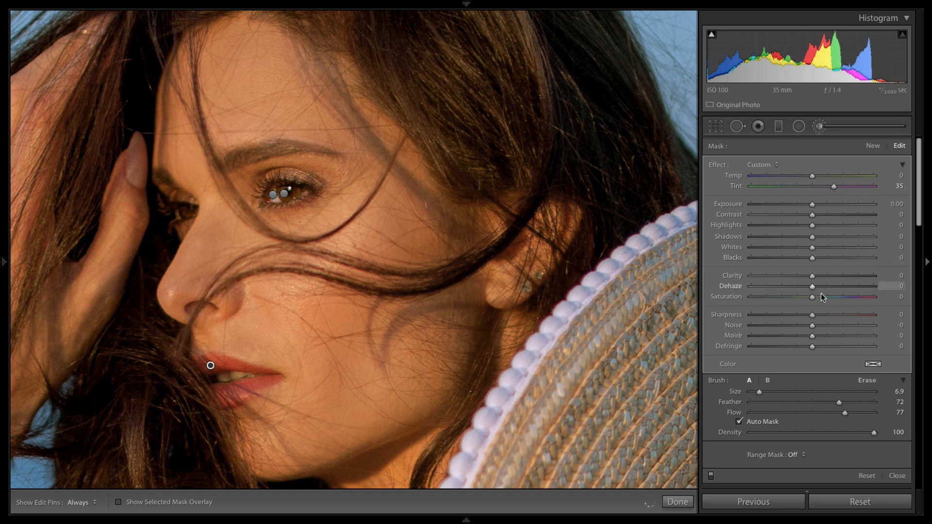
pyautogui.moveTo(813, 297); pyautogui.dragTo(843, 294)
# Step: Pick a lip tint colour with hue 0 and saturation 17 in the mask's colour picker
pyautogui.click(874, 364)
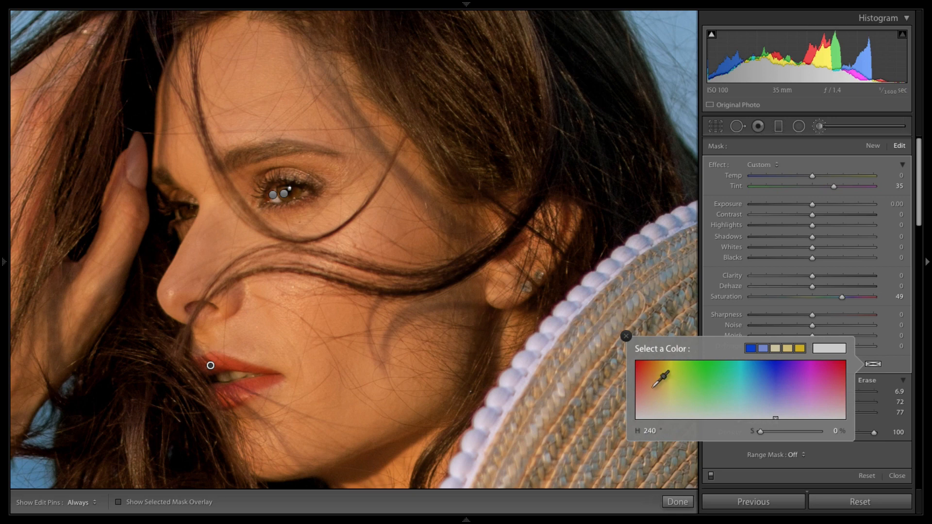
pyautogui.click(641, 369)
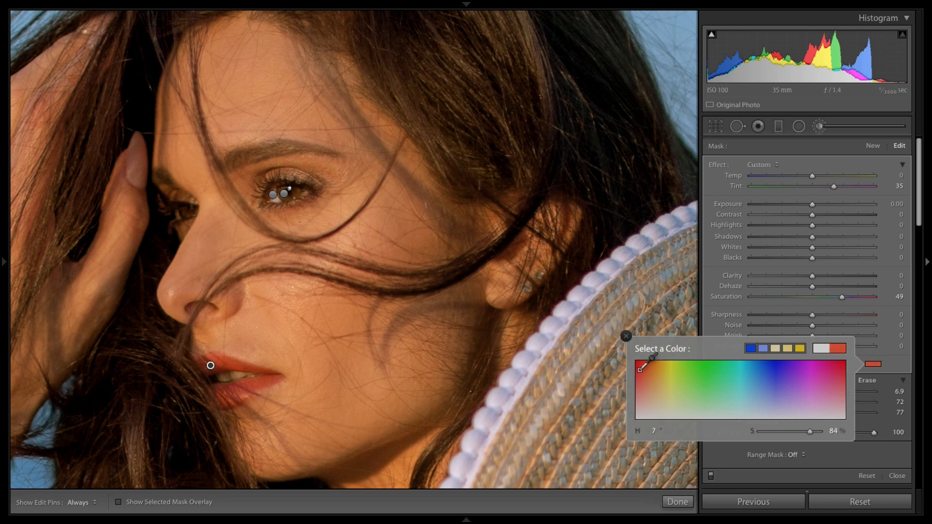
pyautogui.click(720, 373)
pyautogui.click(786, 378)
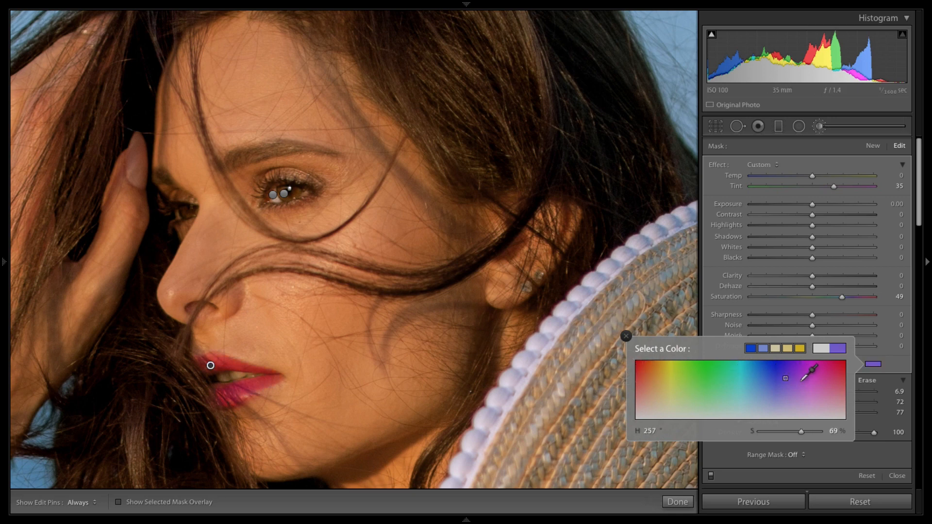
pyautogui.click(818, 374)
pyautogui.moveTo(731, 372); pyautogui.dragTo(625, 394)
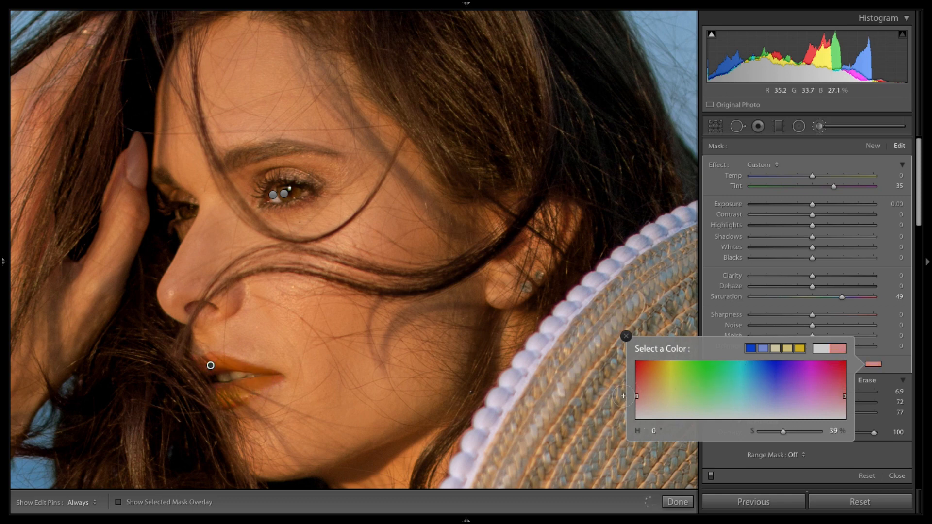
pyautogui.click(638, 400)
pyautogui.moveTo(638, 399); pyautogui.dragTo(633, 404)
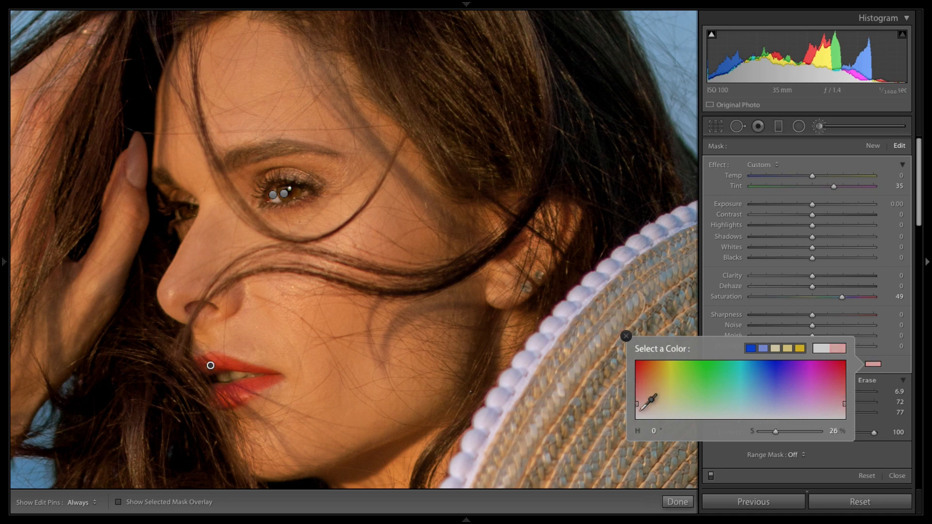
pyautogui.moveTo(643, 398); pyautogui.dragTo(634, 410)
pyautogui.click(626, 336)
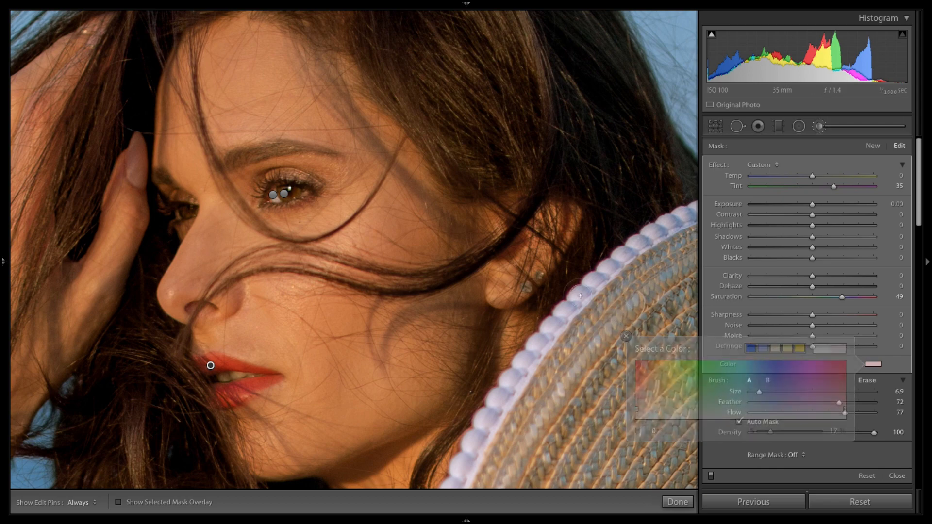
# Step: Close the adjustment brush and undo and redo the lip colour tint to compare it
pyautogui.press('z')
pyautogui.click(678, 502)
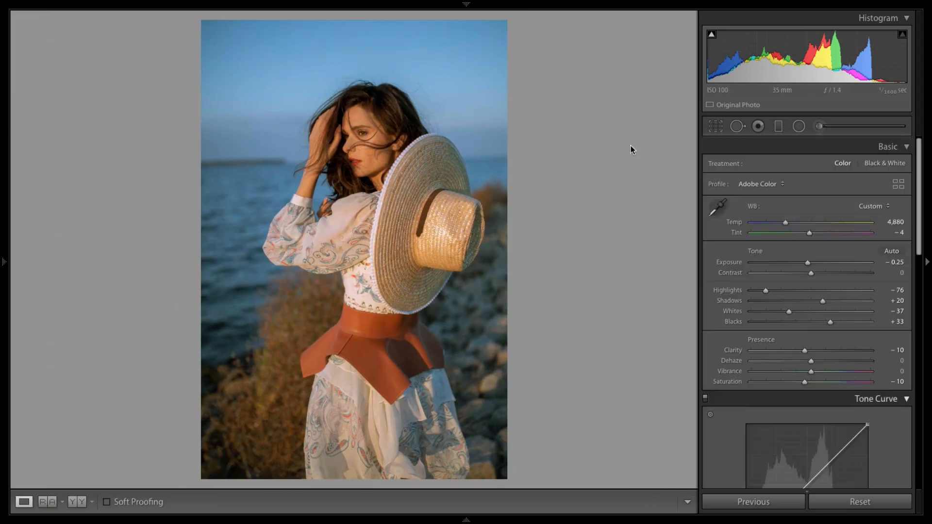
pyautogui.hotkey('ctrl', 'z')
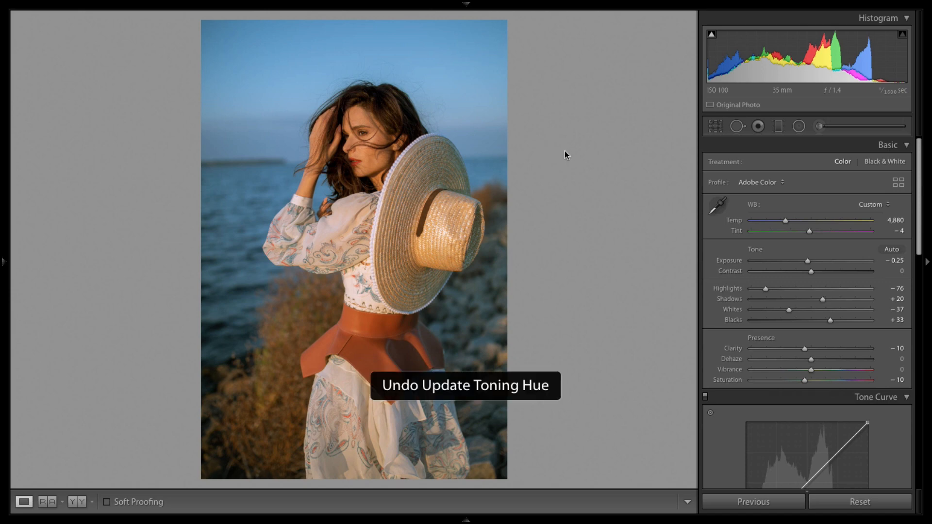
pyautogui.hotkey('ctrl', 'y')
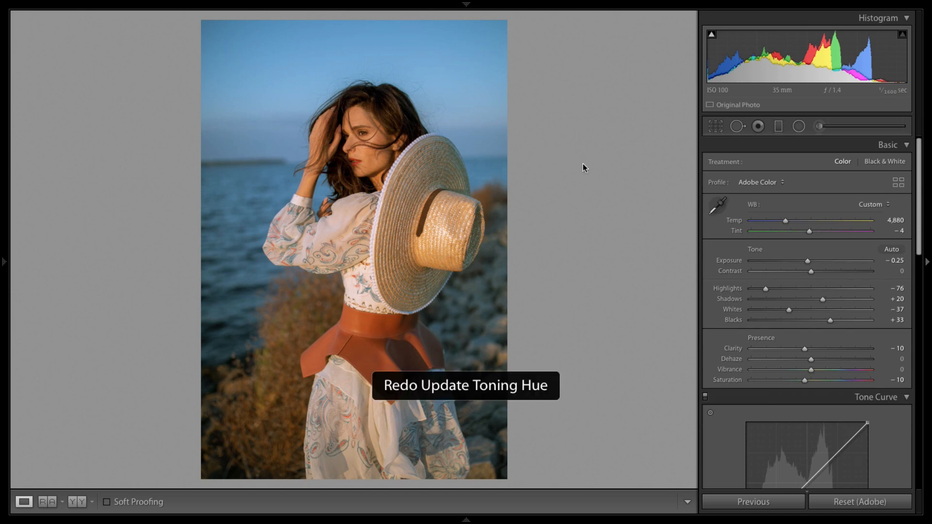
# Step: Try deleting the lip adjustment and undo the deletion
pyautogui.click(819, 126)
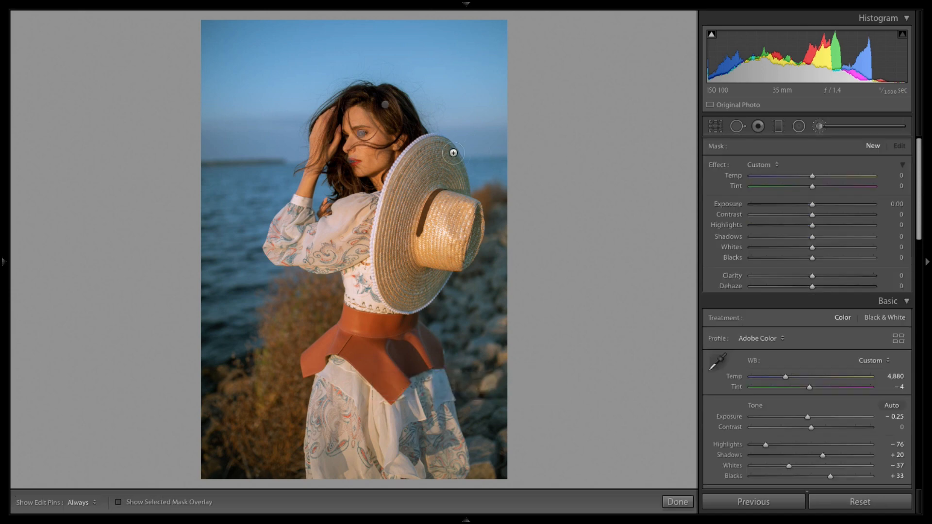
pyautogui.press('Delete')
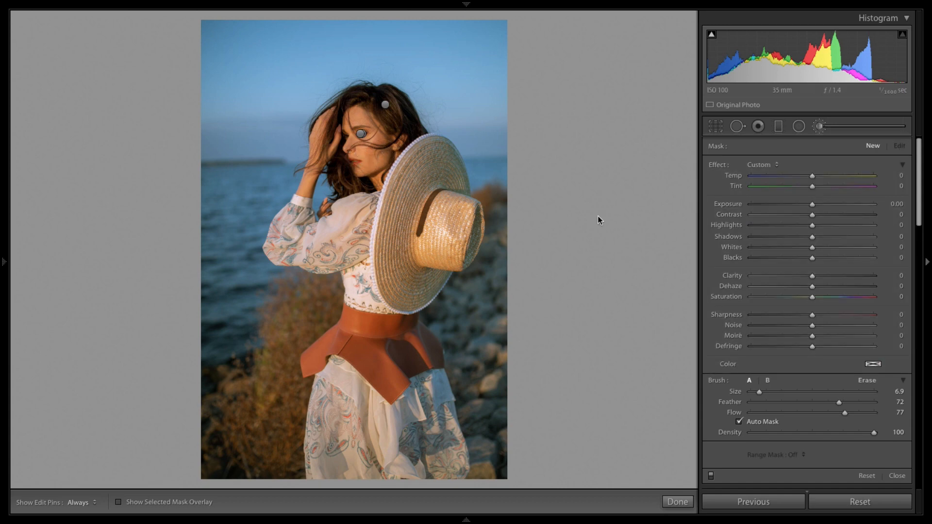
pyautogui.hotkey('ctrl', 'z')
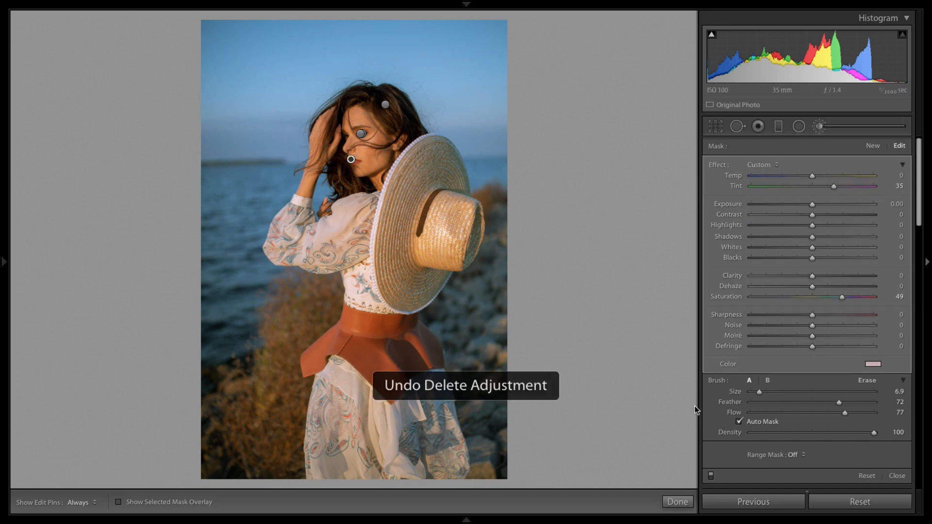
pyautogui.click(678, 502)
# Step: Compare the before and after versions of the photo
pyautogui.press('\\')
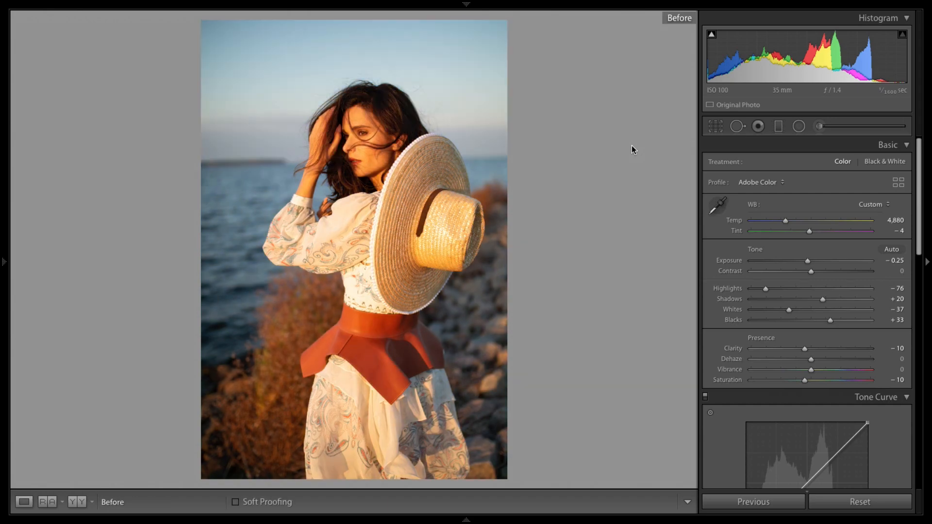
pyautogui.press('\\')
pyautogui.press('\\')
pyautogui.press('\\')
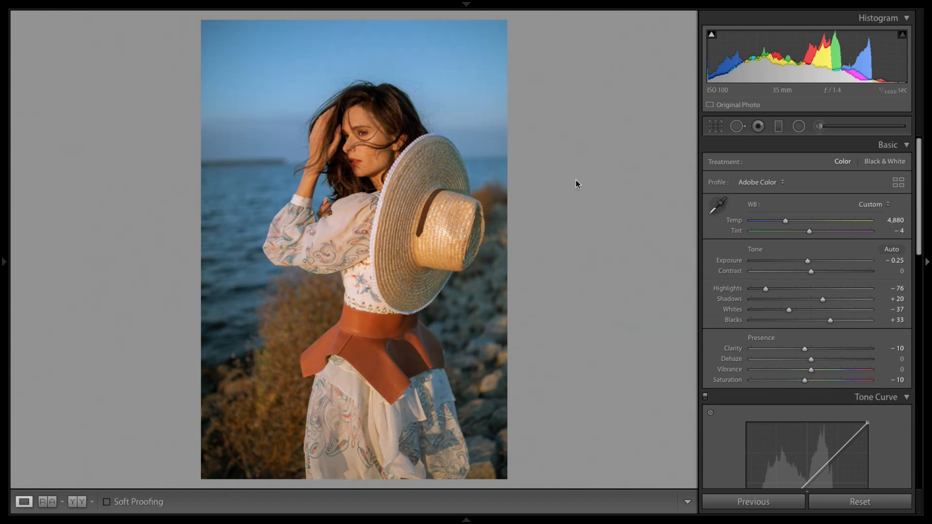
# Step: Start a new brush mask at size 19.9 and paint over the cheek
pyautogui.click(352, 127)
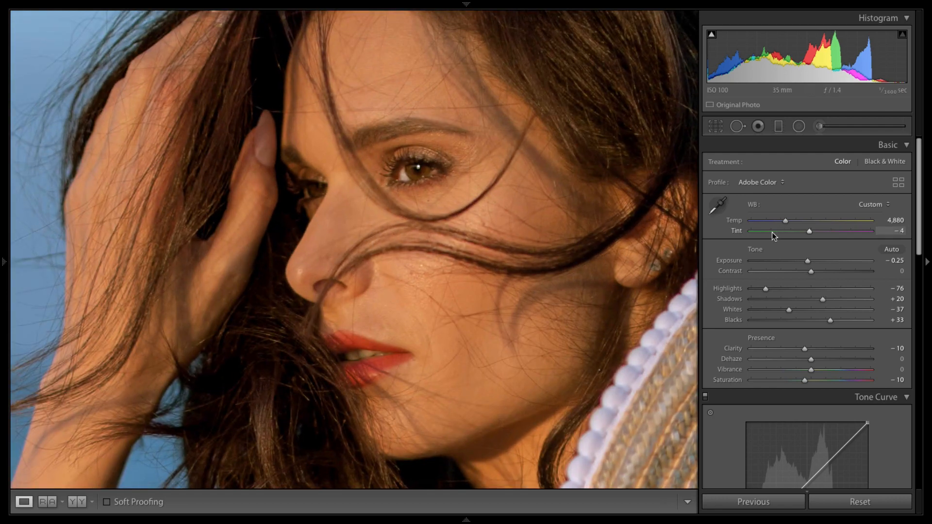
pyautogui.click(825, 127)
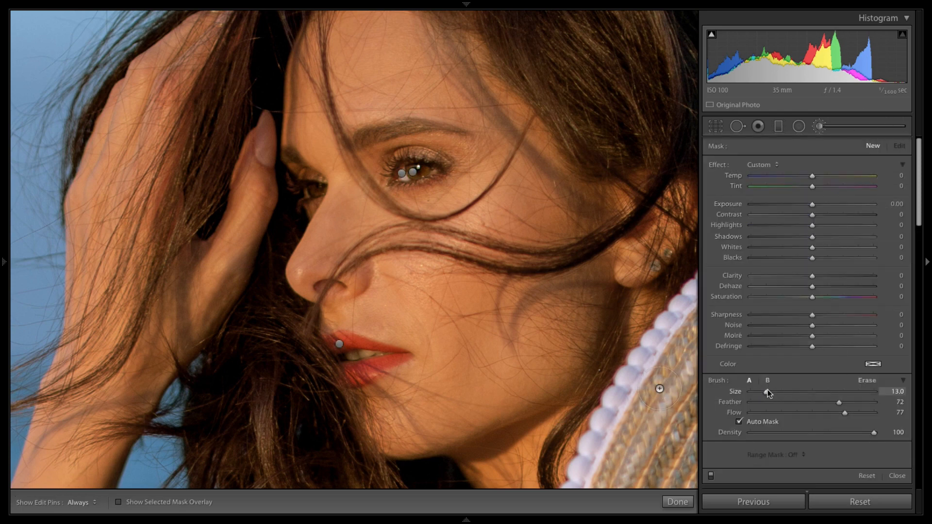
pyautogui.moveTo(767, 390); pyautogui.dragTo(776, 391)
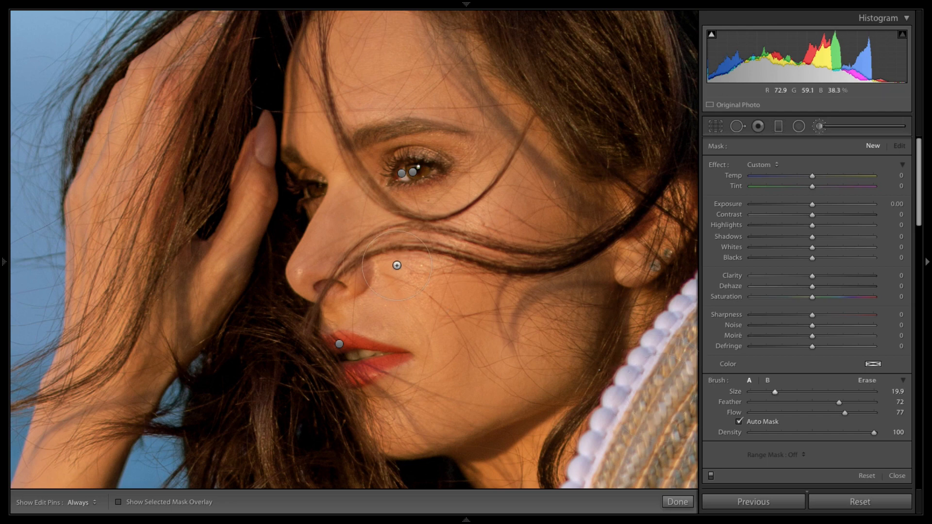
pyautogui.press('h')
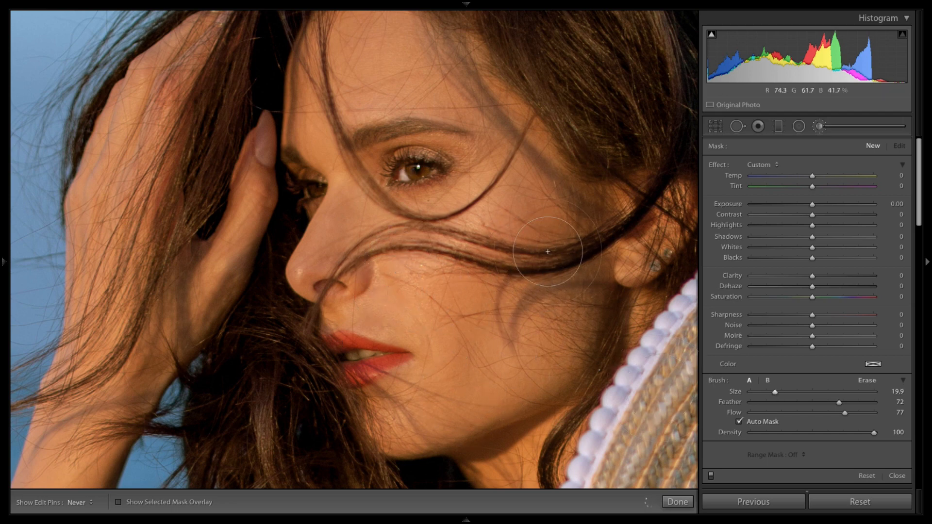
pyautogui.moveTo(485, 97)
pyautogui.mouseDown()
pyautogui.moveTo(323, 85)
pyautogui.moveTo(488, 78)
pyautogui.moveTo(323, 97)
pyautogui.moveTo(471, 76)
pyautogui.moveTo(418, 85)
pyautogui.moveTo(475, 93)
pyautogui.mouseUp()
pyautogui.press('h')
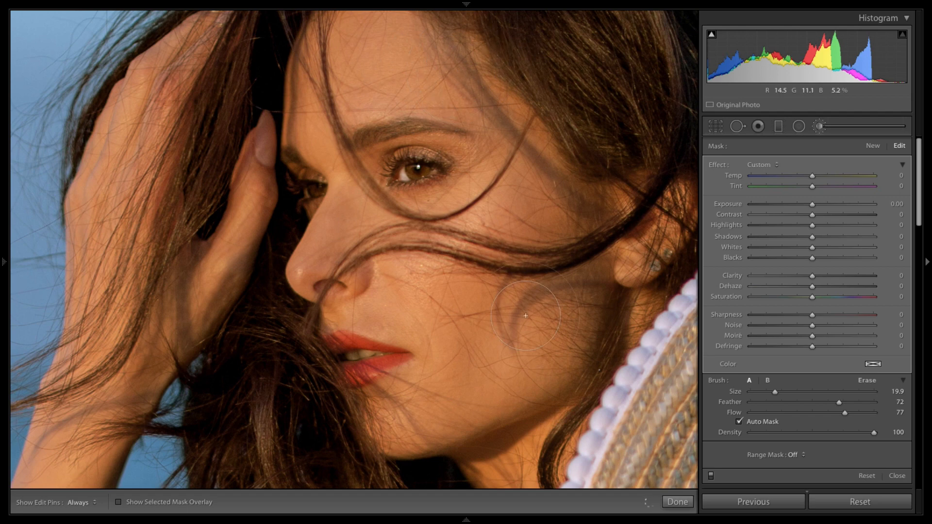
# Step: Show the mask overlay to check the cheek mask's coverage
pyautogui.press('h')
pyautogui.press('h')
pyautogui.press('F6')
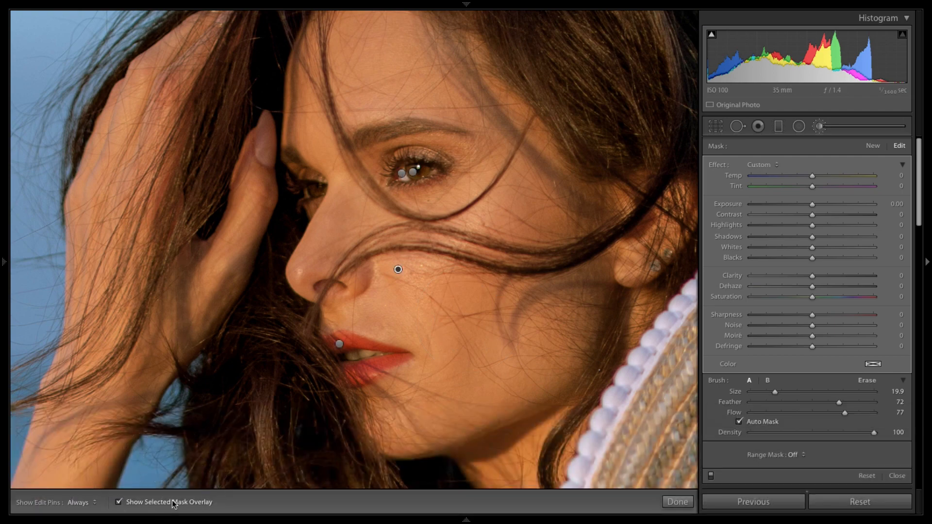
pyautogui.click(203, 502)
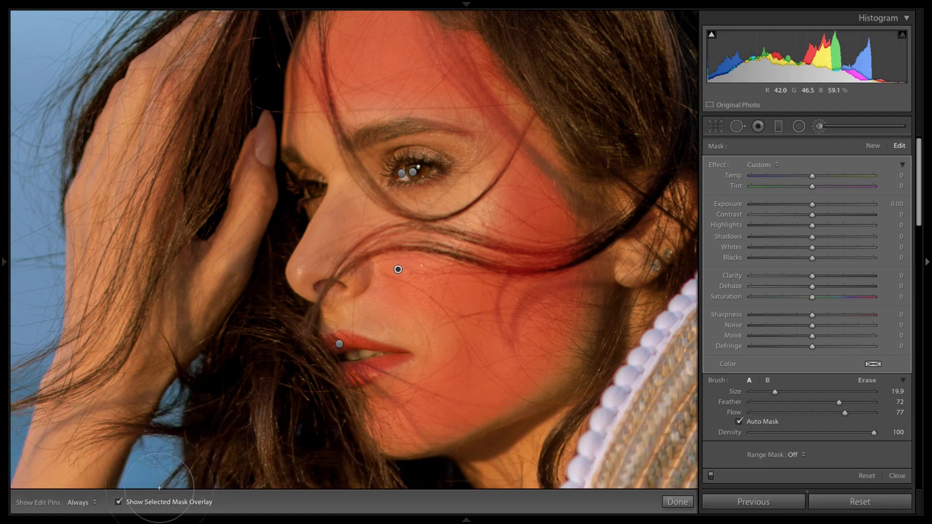
# Step: Hide the mask overlay and set the cheek mask's Clarity to -100
pyautogui.click(160, 502)
pyautogui.moveTo(857, 275); pyautogui.dragTo(722, 279)
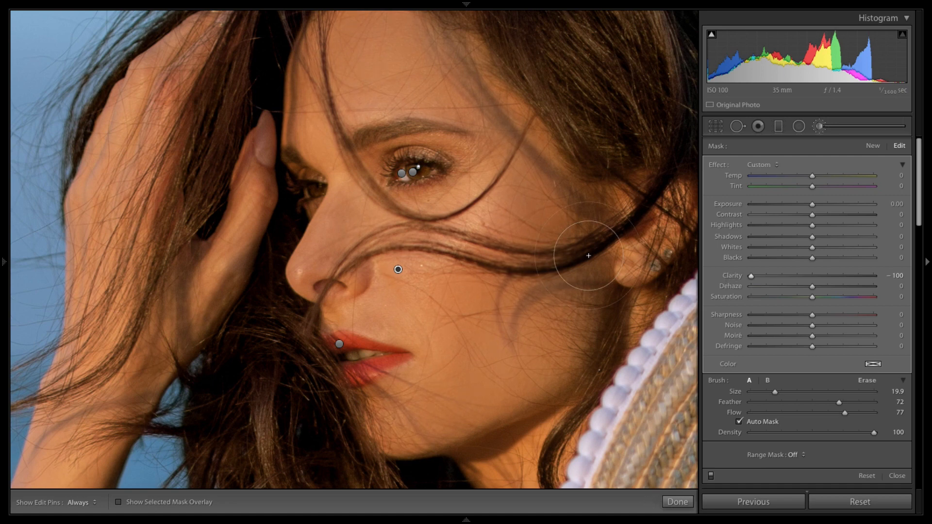
pyautogui.press('h')
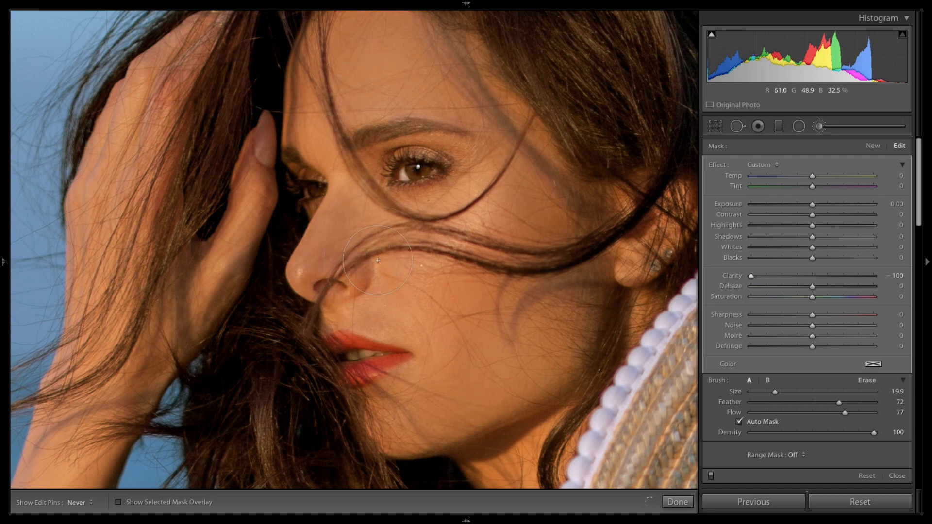
pyautogui.press('h')
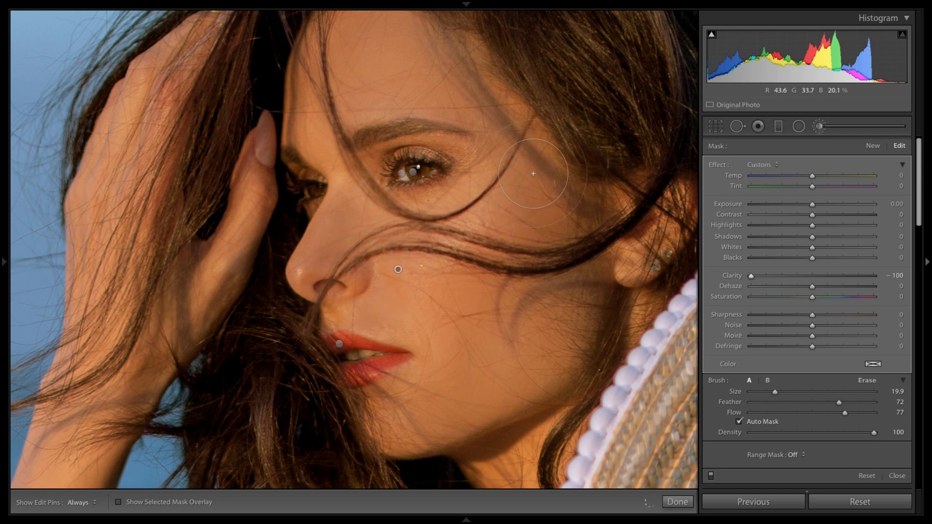
# Step: Reduce the brush size to 8.8 and extend the softening mask over the forehead and beside the nose
pyautogui.moveTo(775, 392); pyautogui.dragTo(772, 391)
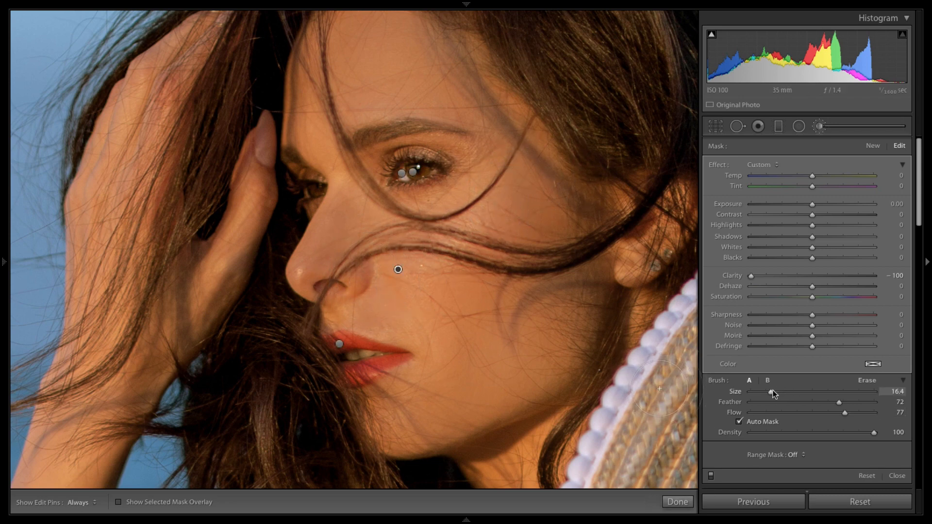
pyautogui.press('h')
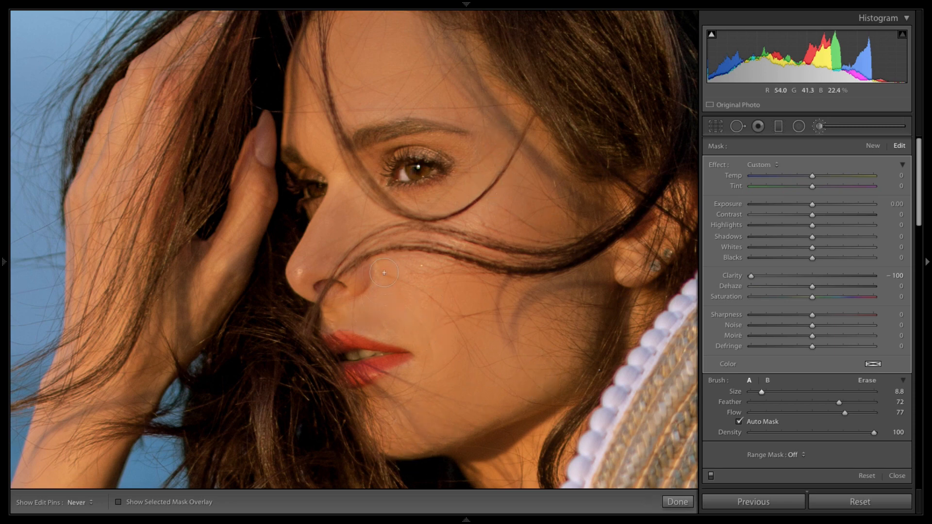
pyautogui.moveTo(311, 253)
pyautogui.mouseDown()
pyautogui.moveTo(299, 277)
pyautogui.moveTo(329, 201)
pyautogui.mouseUp()
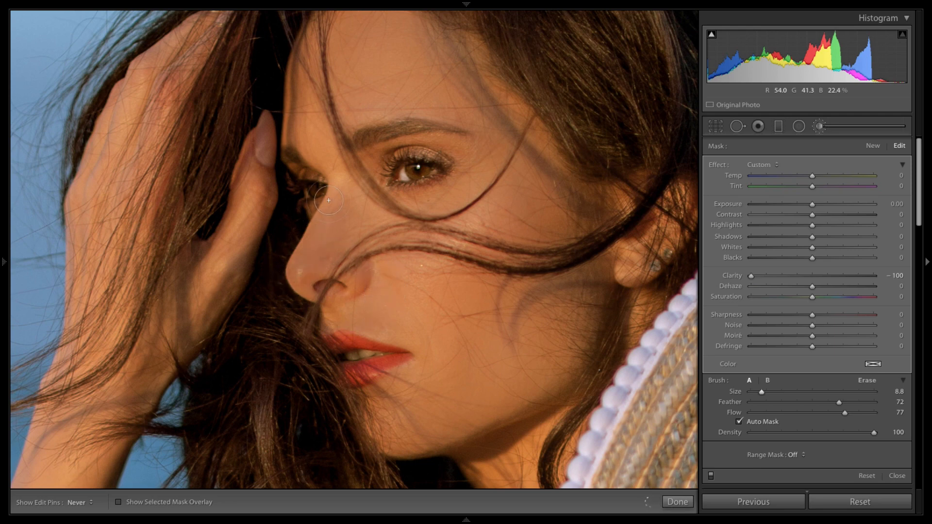
pyautogui.moveTo(317, 123); pyautogui.dragTo(301, 121)
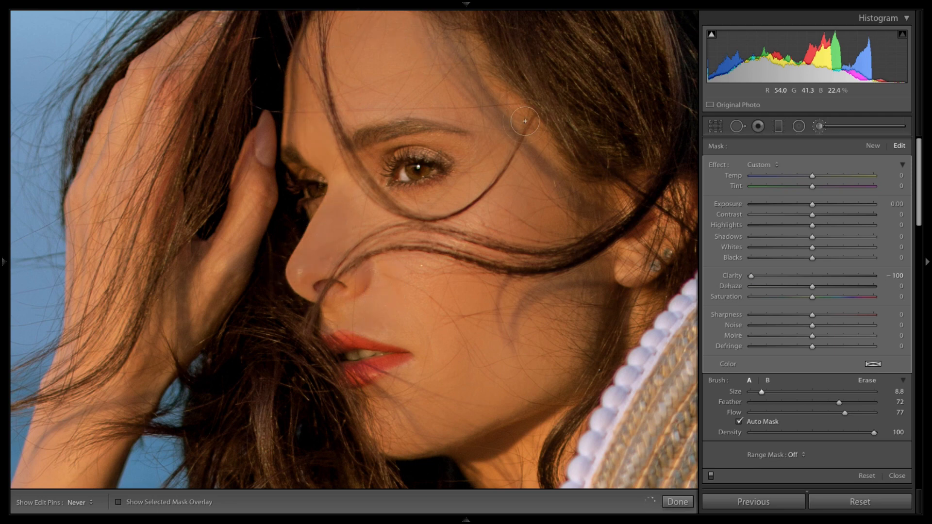
pyautogui.moveTo(525, 121)
pyautogui.mouseDown()
pyautogui.moveTo(471, 72)
pyautogui.moveTo(546, 217)
pyautogui.moveTo(487, 137)
pyautogui.mouseUp()
pyautogui.press('h')
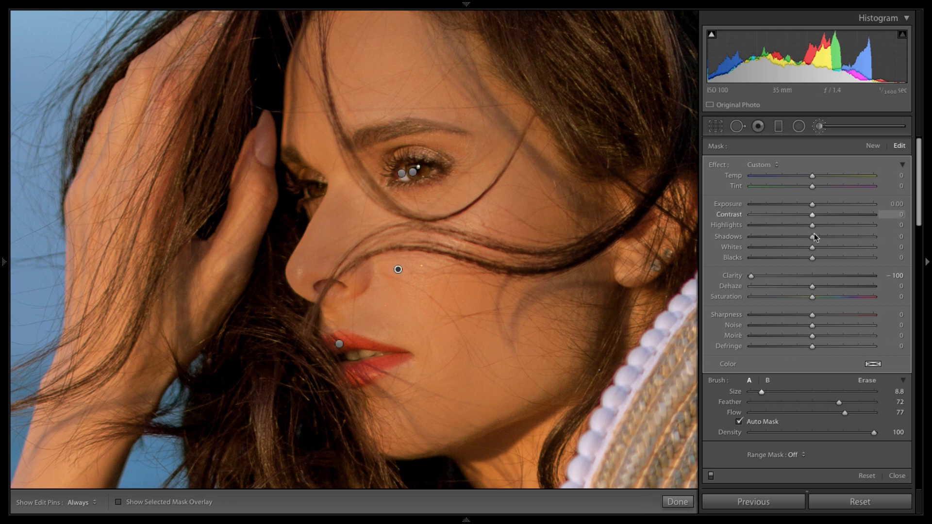
# Step: Set the softening mask's Clarity to -30 and finish the brush edit
pyautogui.click(794, 276)
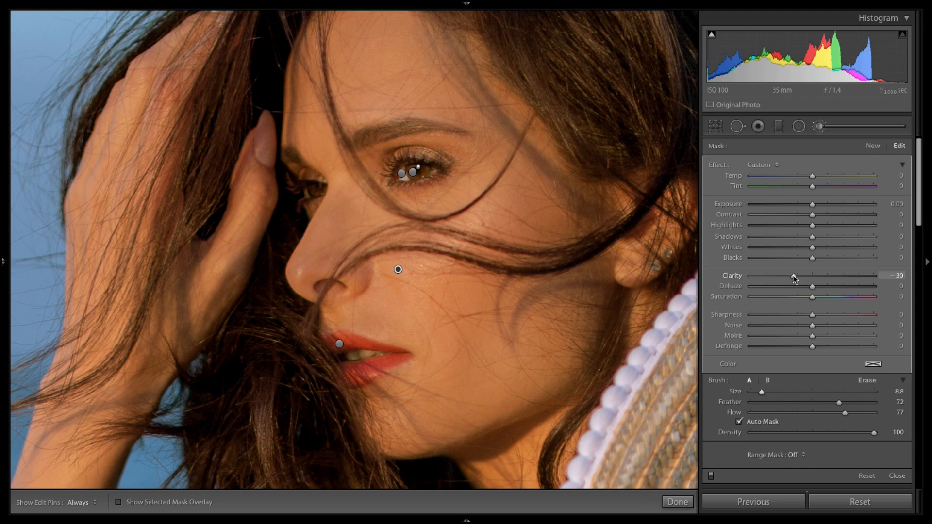
pyautogui.click(678, 503)
# Step: Start a new brush mask with the overlay shown and paint over the eyebrow
pyautogui.click(478, 180)
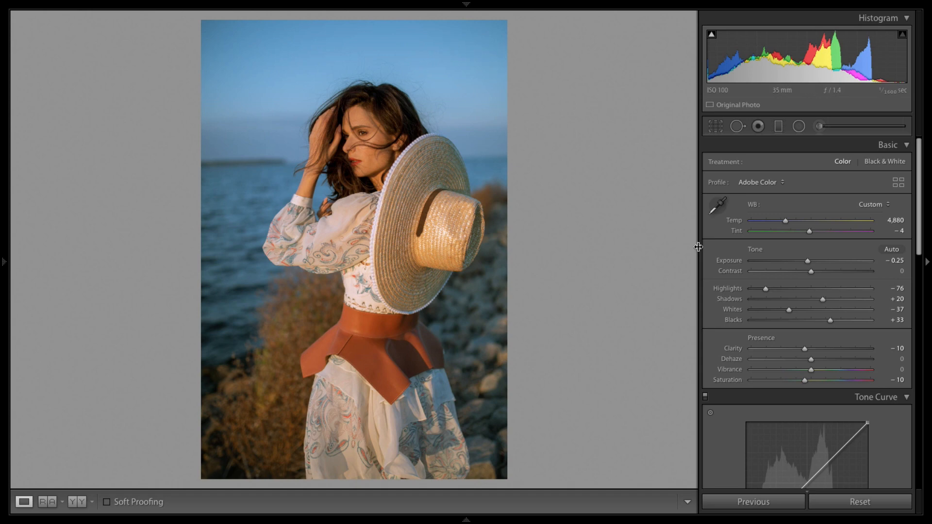
pyautogui.click(359, 130)
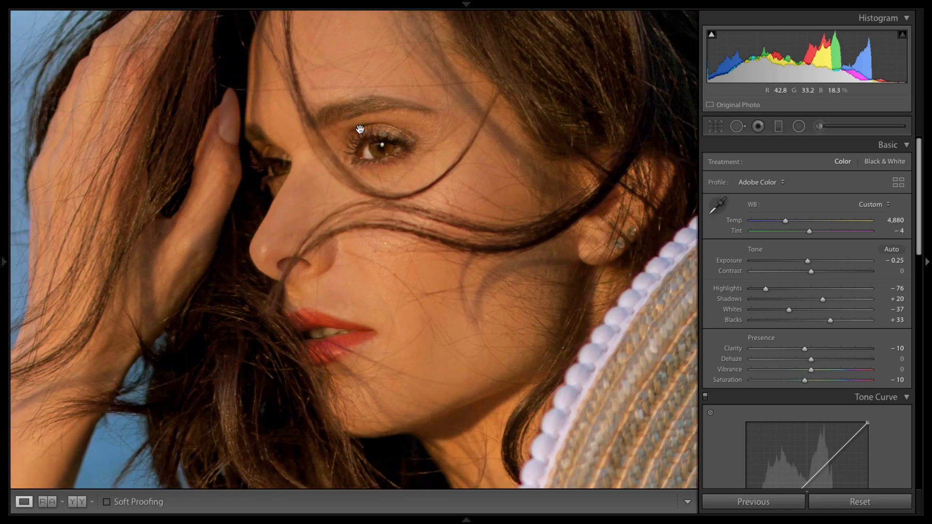
pyautogui.click(819, 126)
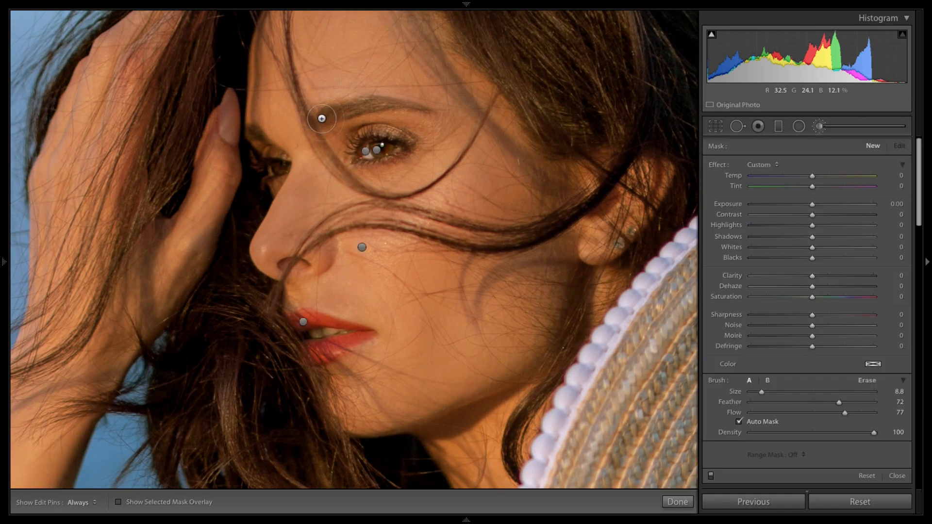
pyautogui.click(118, 502)
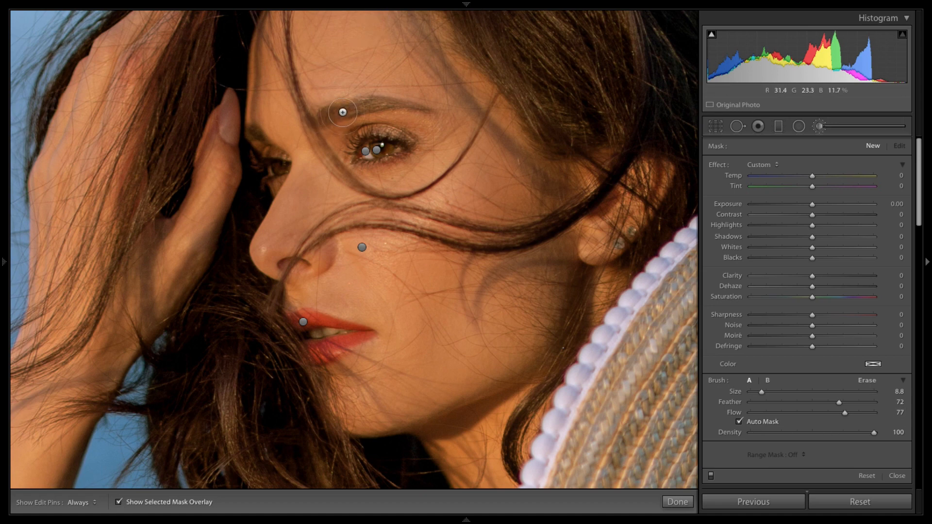
pyautogui.moveTo(407, 106)
pyautogui.mouseDown()
pyautogui.moveTo(421, 108)
pyautogui.moveTo(315, 118)
pyautogui.mouseUp()
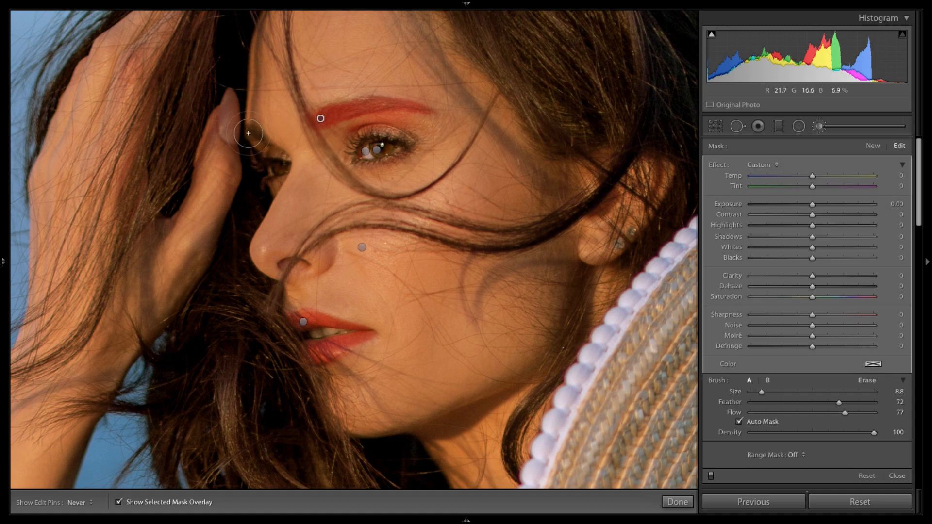
# Step: Set the eyebrow mask's Range Mask to Color, sample the eyebrow colour and set Amount to 20
pyautogui.press('h')
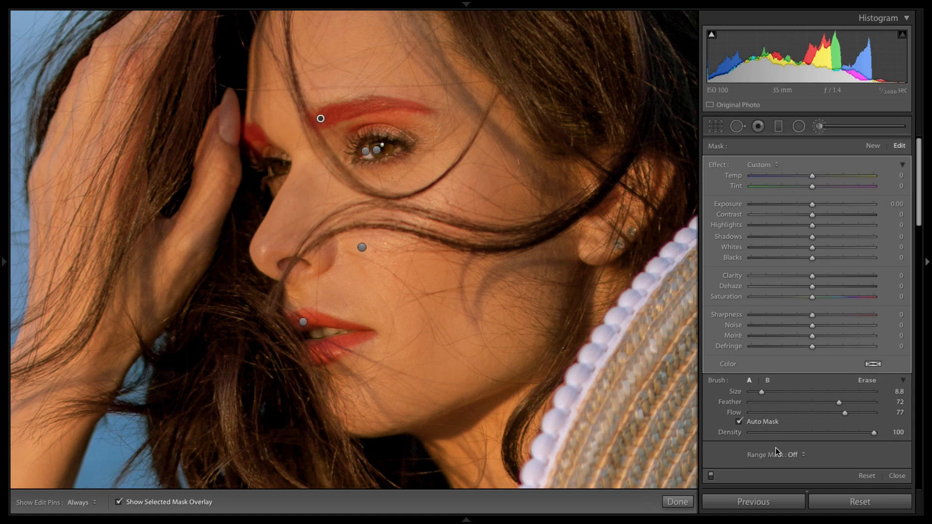
pyautogui.click(795, 455)
pyautogui.click(807, 470)
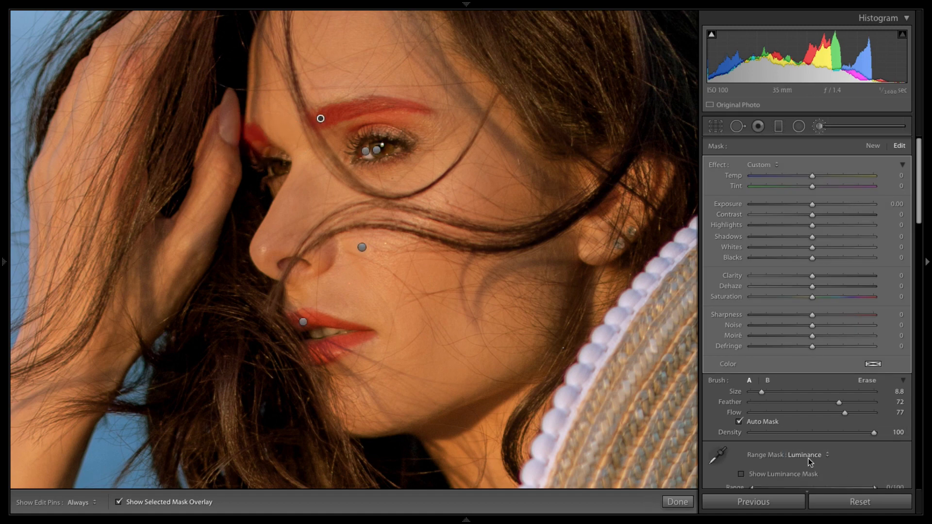
pyautogui.scroll(-1, 897, 465)
pyautogui.moveTo(874, 471); pyautogui.dragTo(795, 465)
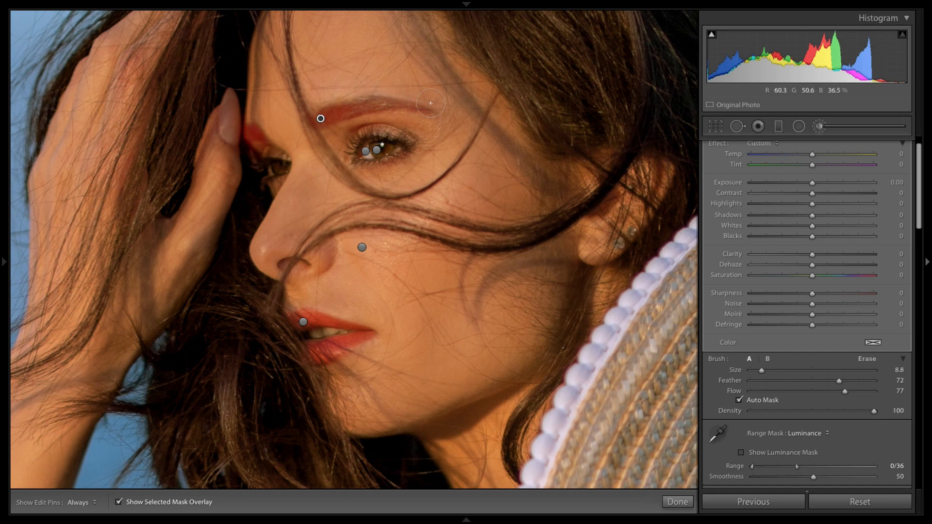
pyautogui.doubleClick(796, 467)
pyautogui.click(798, 433)
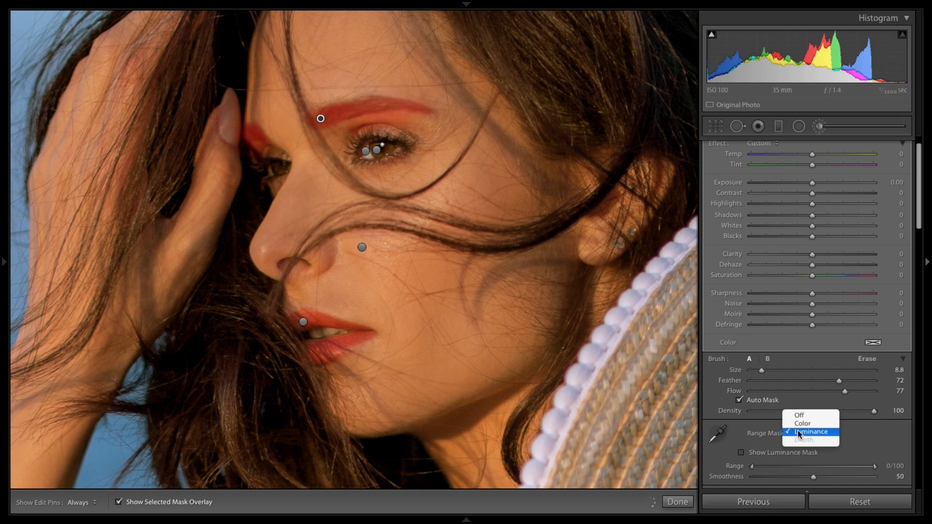
pyautogui.click(811, 424)
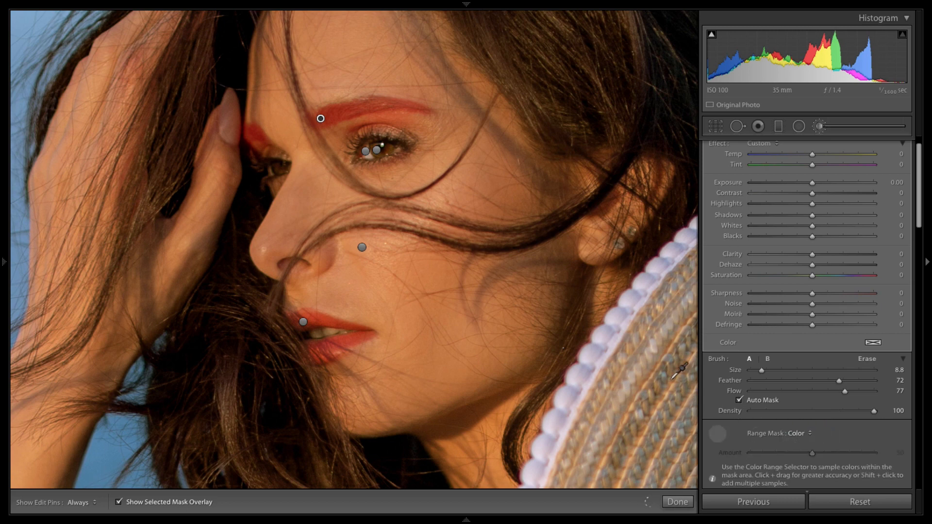
pyautogui.click(334, 108)
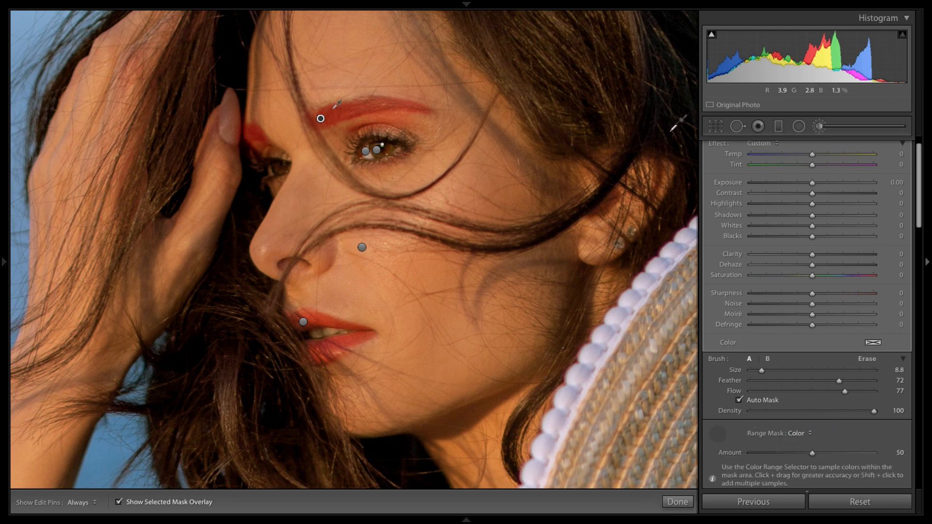
pyautogui.click(781, 453)
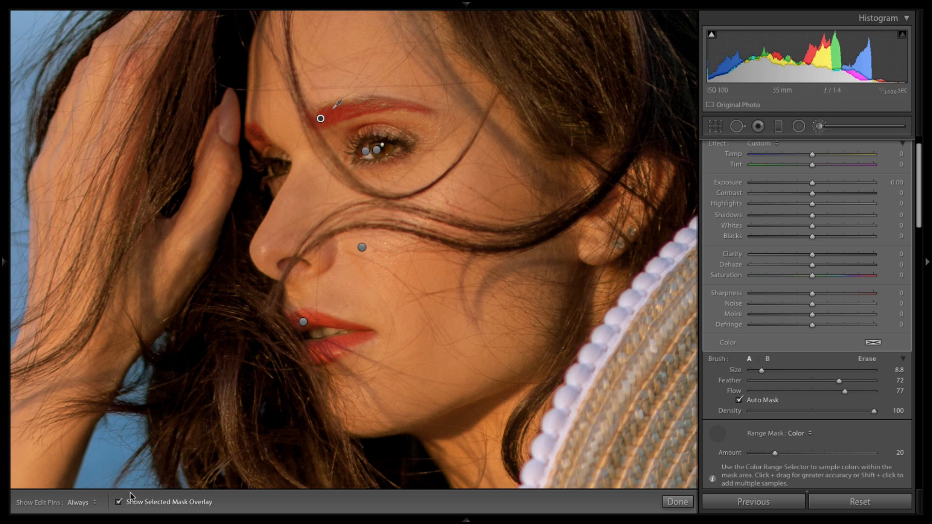
# Step: Darken the eyebrow mask with Exposure -0.84, Highlights -42 and Shadows -54, then finish the edit
pyautogui.press('o')
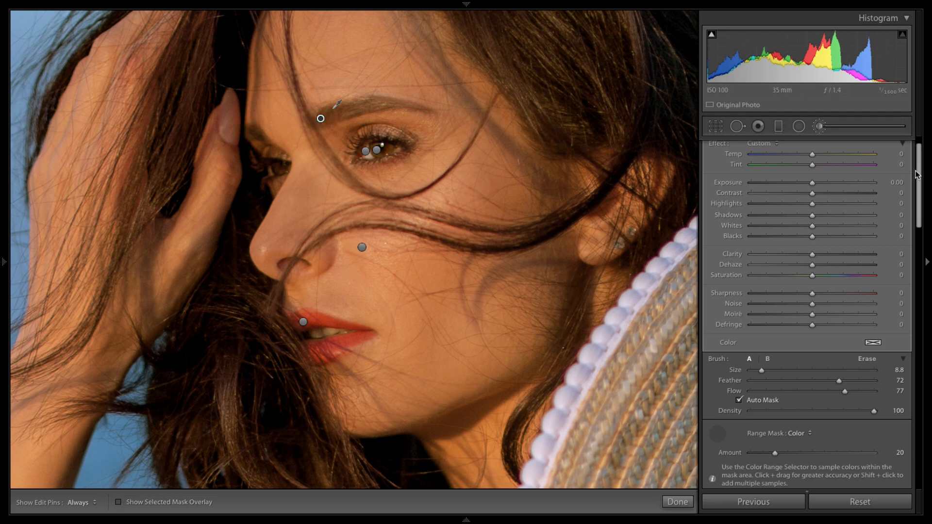
pyautogui.click(787, 215)
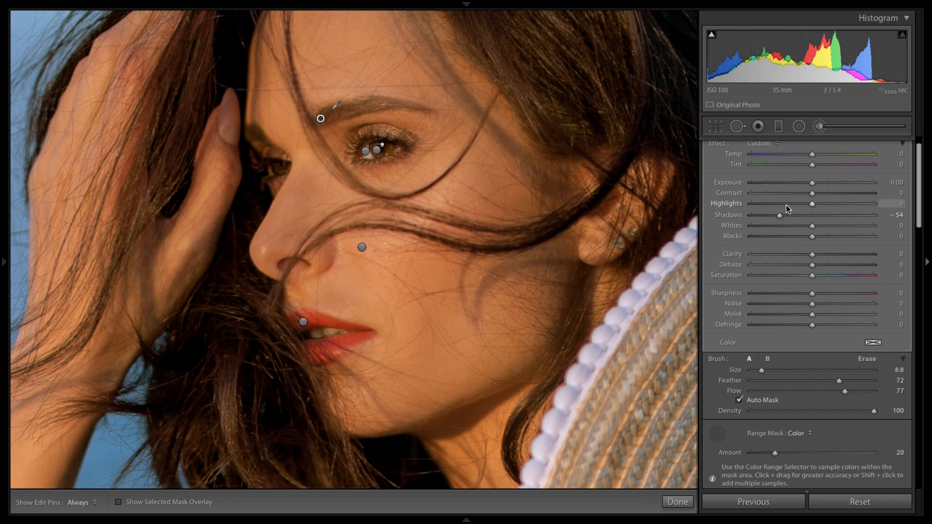
pyautogui.moveTo(807, 183); pyautogui.dragTo(791, 183)
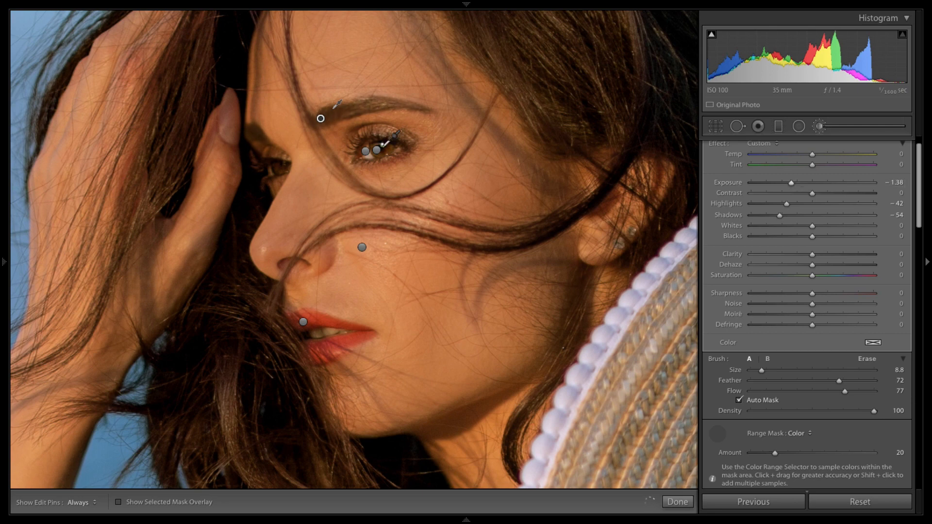
pyautogui.click(800, 183)
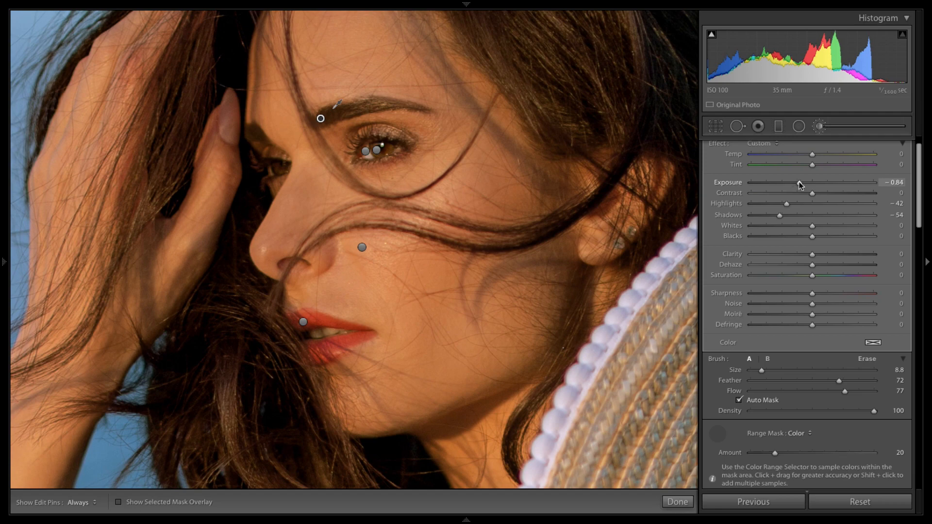
pyautogui.click(678, 502)
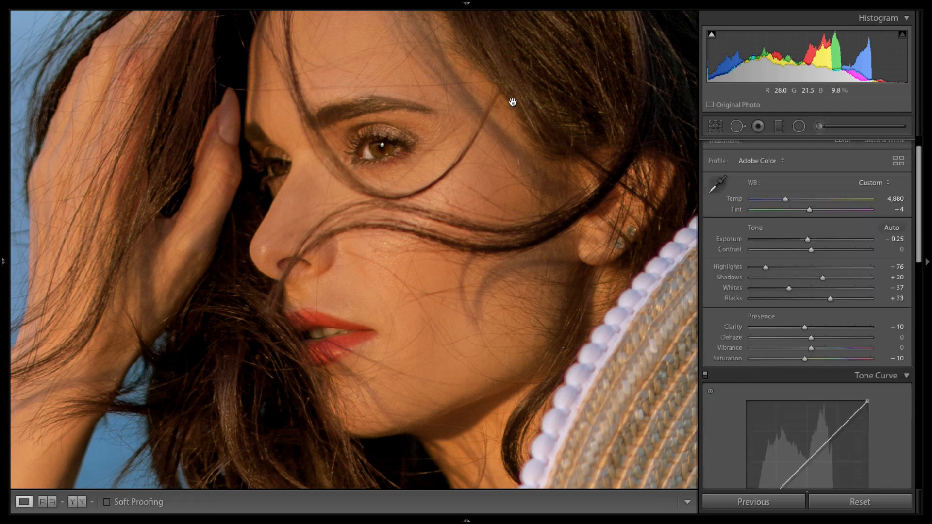
# Step: Reopen the eyebrow mask, nudge its Exposure slightly higher and finish the edit
pyautogui.click(513, 102)
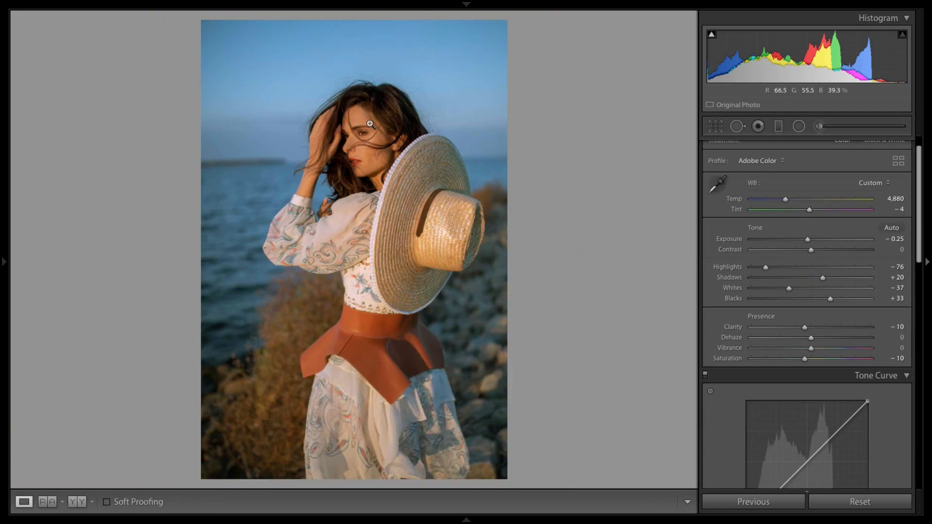
pyautogui.click(820, 125)
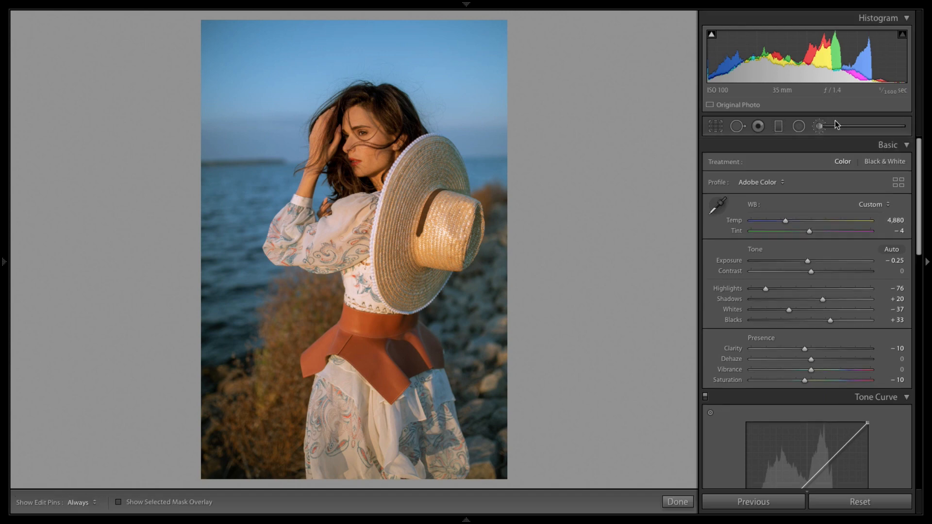
pyautogui.click(354, 128)
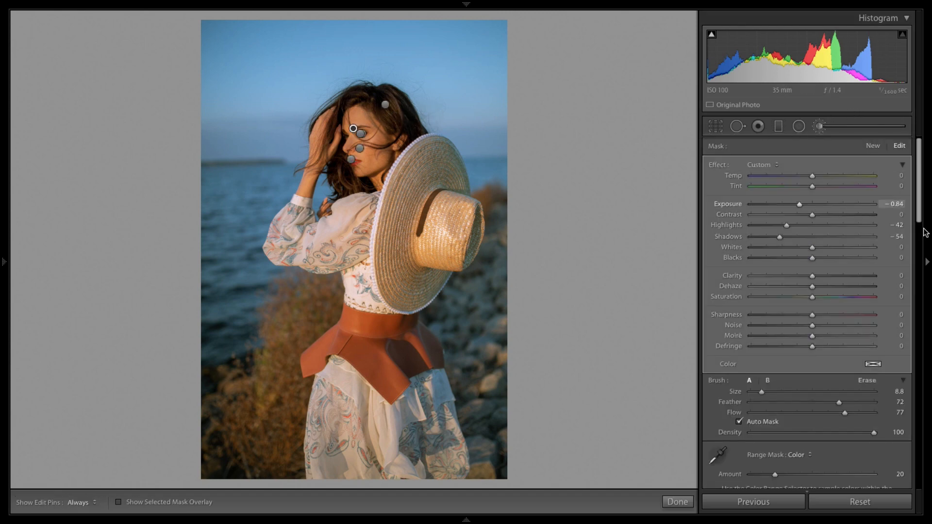
pyautogui.moveTo(799, 204); pyautogui.dragTo(804, 205)
pyautogui.click(678, 502)
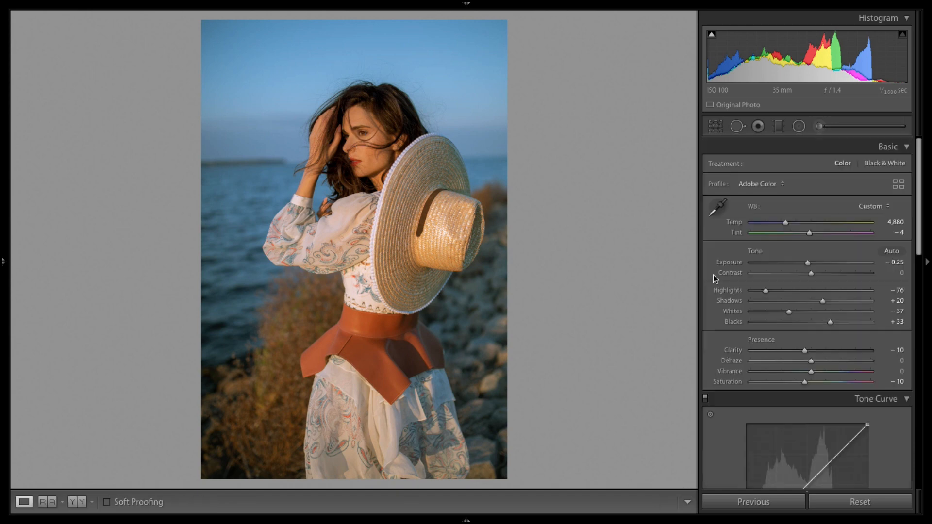
# Step: Compare the before and after views of the photo
pyautogui.press('\\')
pyautogui.press('\\')
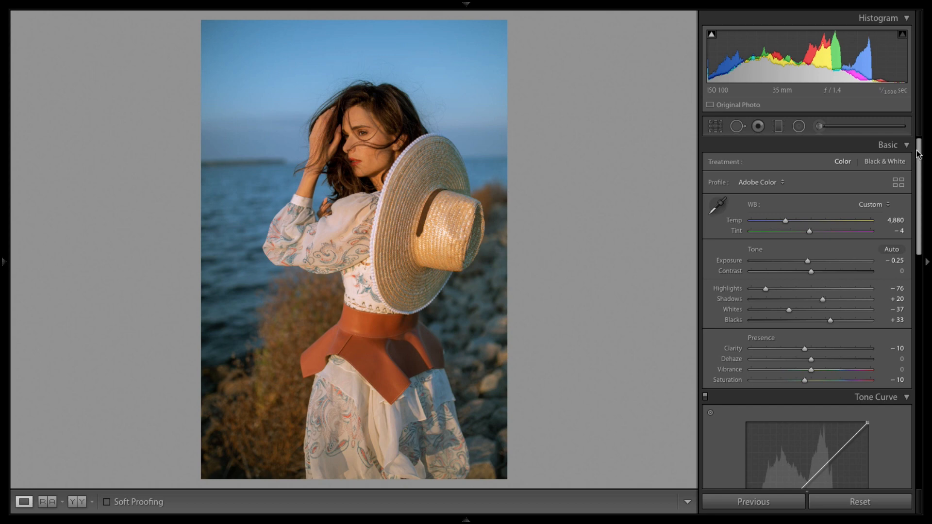
# Step: Add two points to the RGB tone curve, lifting the shadows and lowering the highlights to soften contrast
pyautogui.moveTo(922, 156); pyautogui.dragTo(924, 195)
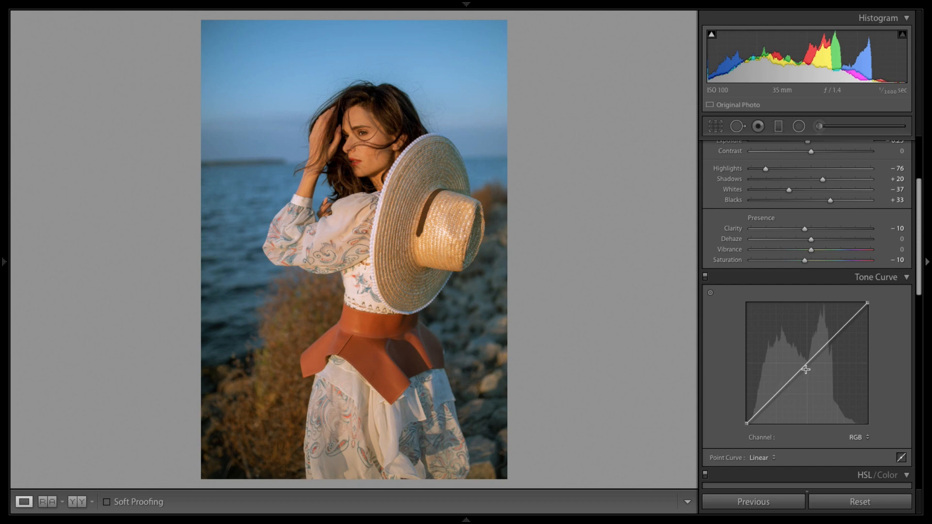
pyautogui.moveTo(782, 396); pyautogui.dragTo(782, 395)
pyautogui.moveTo(828, 347); pyautogui.dragTo(827, 341)
pyautogui.moveTo(782, 395); pyautogui.dragTo(777, 388)
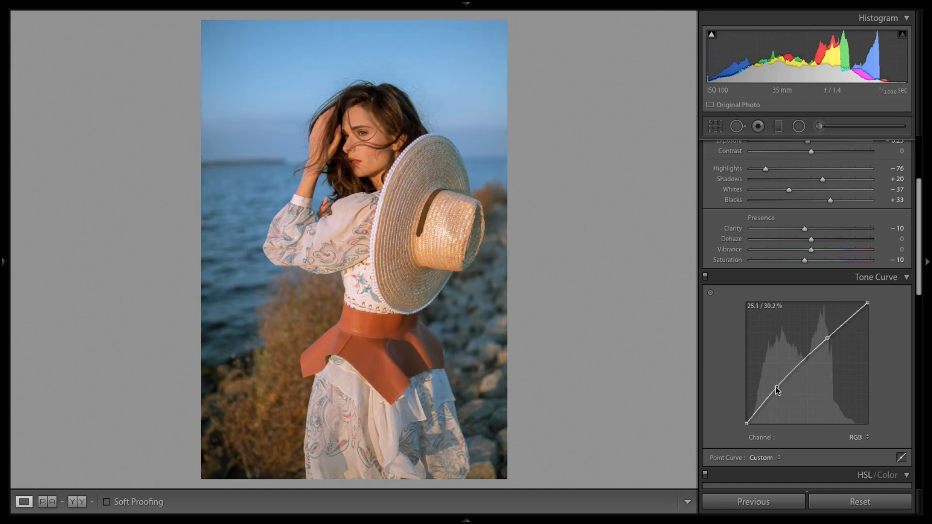
pyautogui.moveTo(827, 338); pyautogui.dragTo(831, 344)
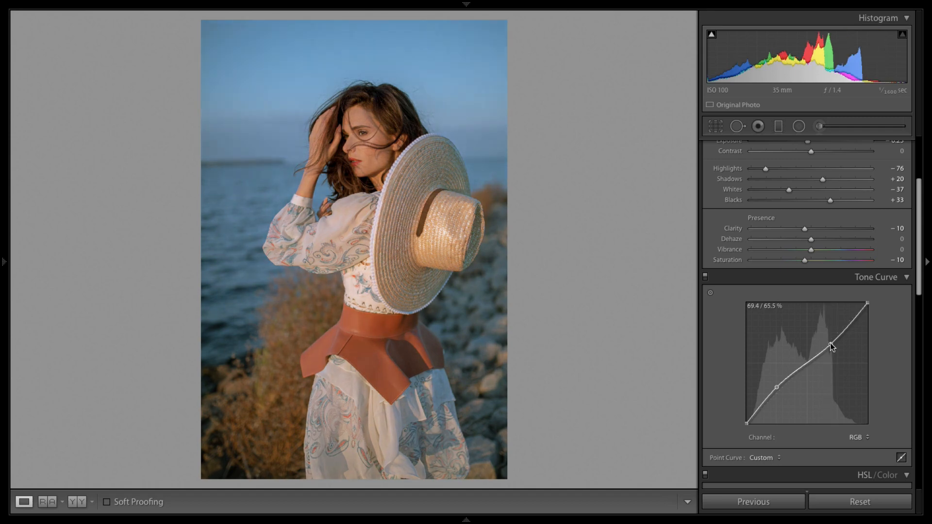
pyautogui.moveTo(777, 388); pyautogui.dragTo(780, 387)
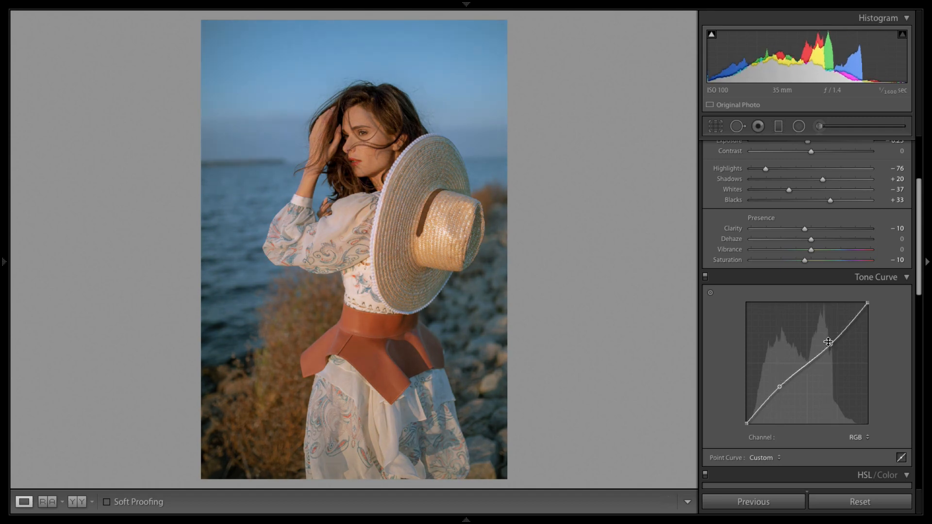
# Step: Fine-tune the positions of both RGB tone curve points slightly
pyautogui.moveTo(828, 342); pyautogui.dragTo(830, 342)
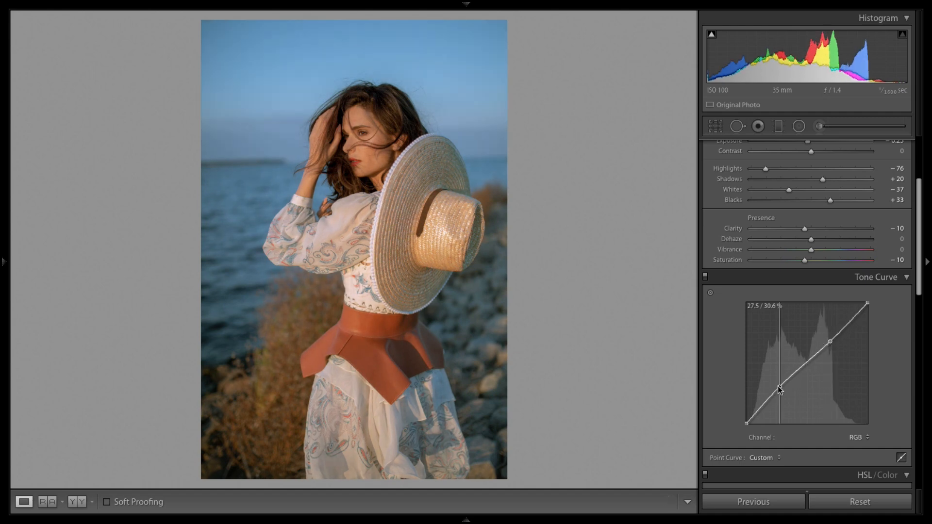
pyautogui.moveTo(779, 388)
pyautogui.mouseDown()
pyautogui.moveTo(775, 368)
pyautogui.moveTo(782, 387)
pyautogui.mouseUp()
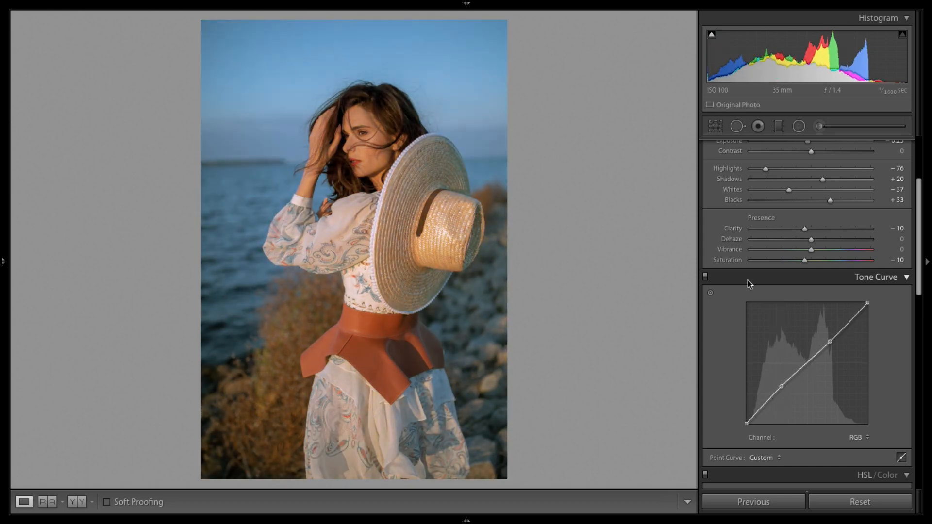
# Step: Show the before and after versions of the photo side by side
pyautogui.press('\\')
pyautogui.press('\\')
pyautogui.click(77, 502)
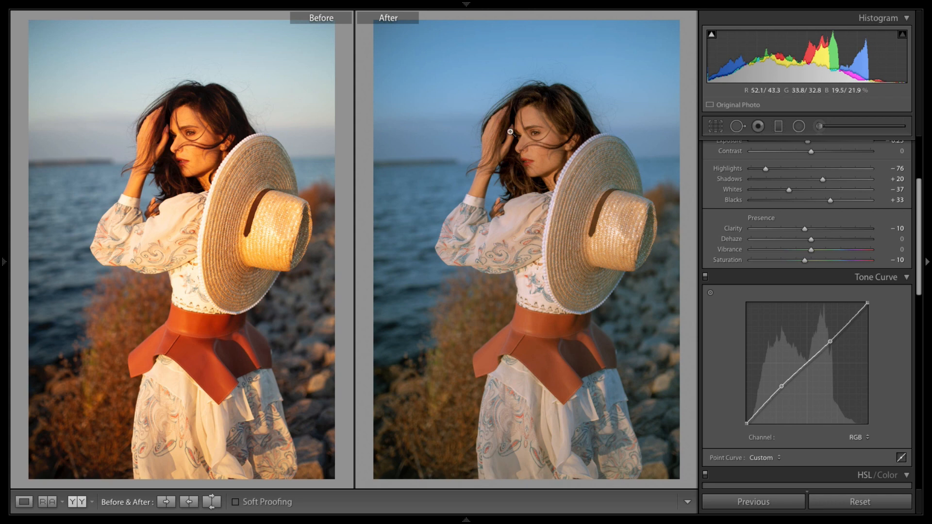
# Step: Set split toning highlights to Hue 232, Saturation 29 and shadows to Hue 53, Saturation 15
pyautogui.moveTo(919, 286); pyautogui.dragTo(920, 334)
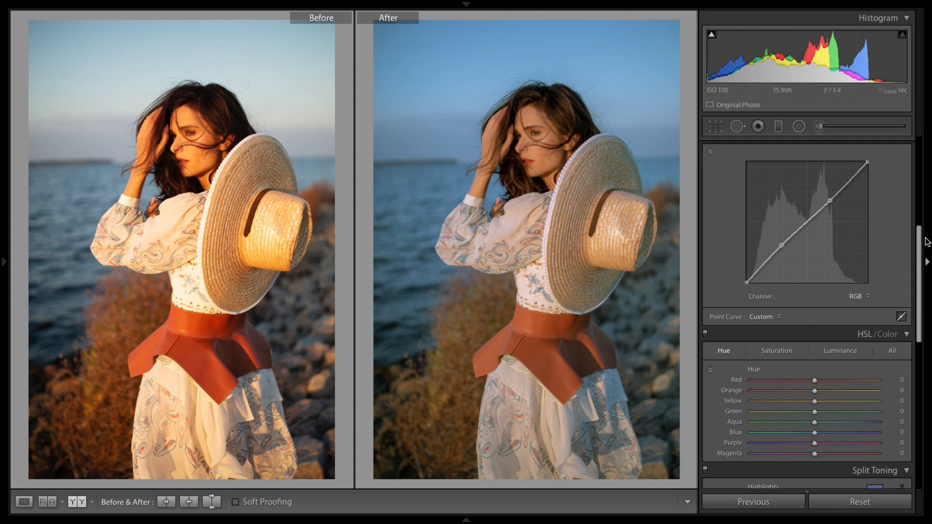
pyautogui.moveTo(923, 258); pyautogui.dragTo(917, 314)
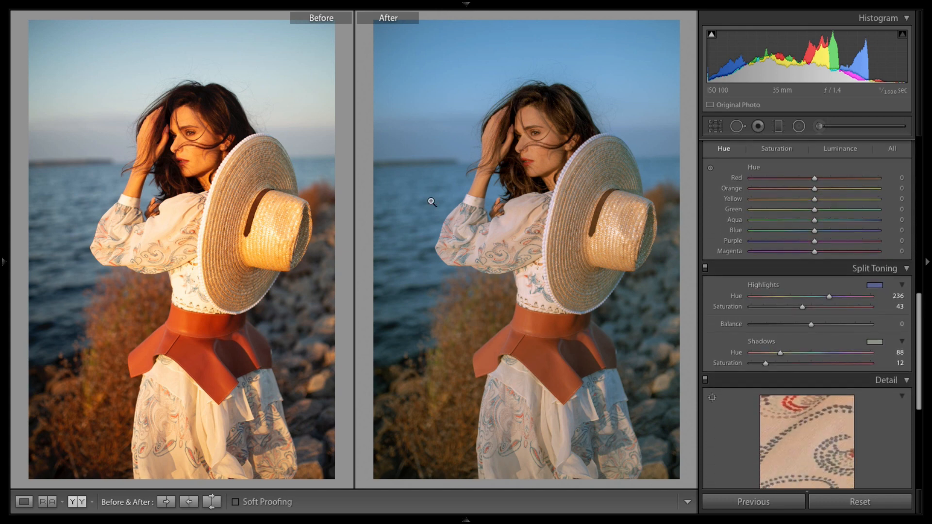
pyautogui.moveTo(831, 296); pyautogui.dragTo(809, 307)
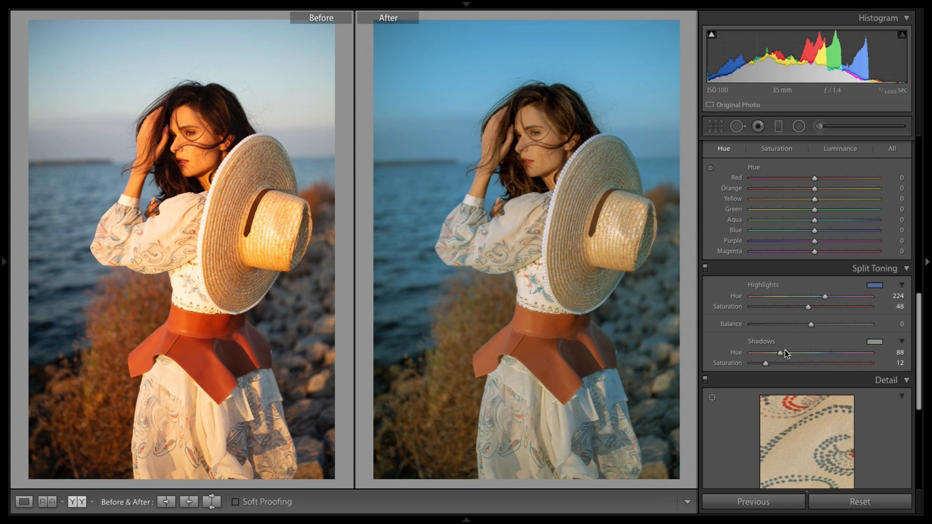
pyautogui.moveTo(781, 352)
pyautogui.mouseDown()
pyautogui.moveTo(824, 345)
pyautogui.moveTo(774, 365)
pyautogui.moveTo(794, 365)
pyautogui.moveTo(768, 365)
pyautogui.moveTo(777, 354)
pyautogui.mouseUp()
pyautogui.moveTo(826, 300); pyautogui.dragTo(820, 297)
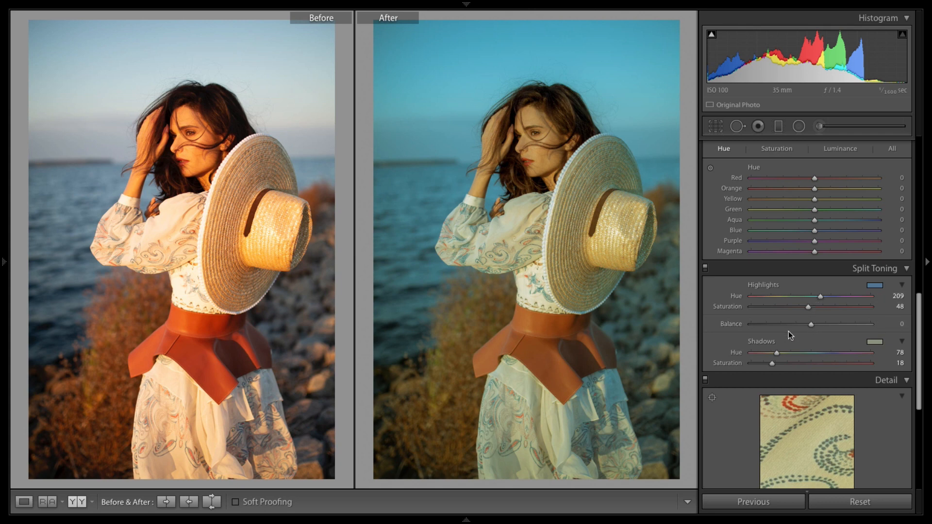
pyautogui.moveTo(807, 307); pyautogui.dragTo(789, 306)
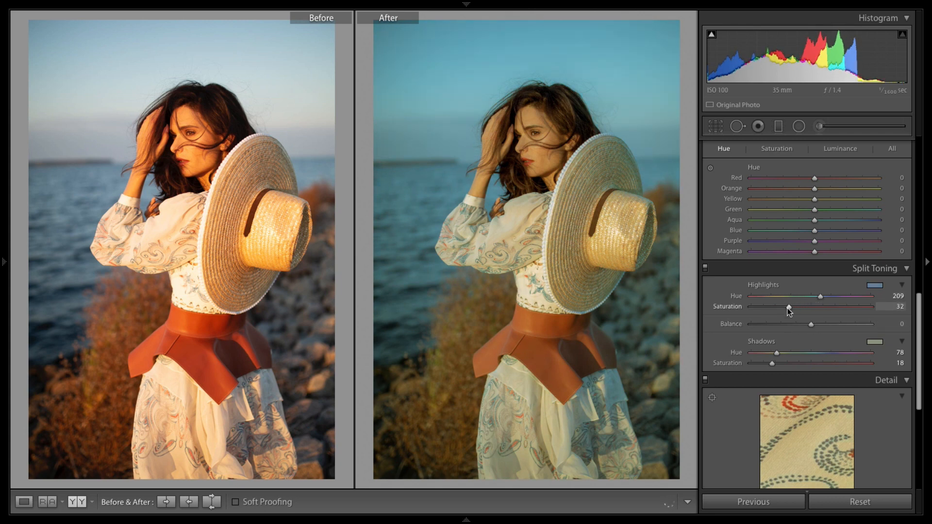
pyautogui.moveTo(777, 353); pyautogui.dragTo(769, 354)
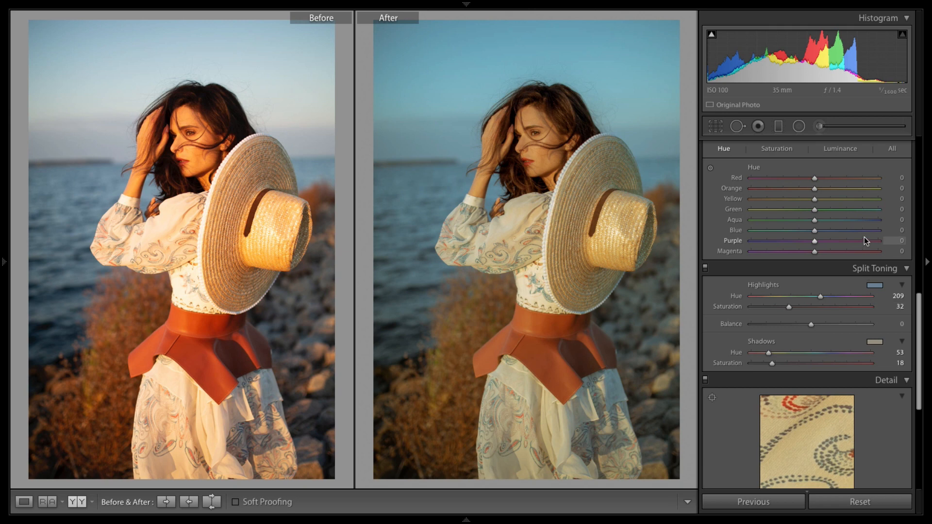
pyautogui.moveTo(772, 364); pyautogui.dragTo(770, 364)
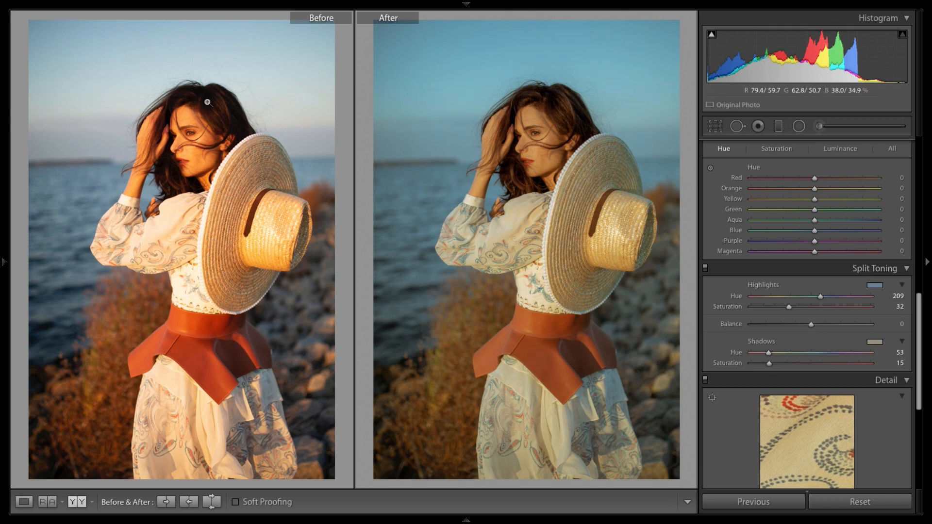
pyautogui.moveTo(820, 298); pyautogui.dragTo(787, 309)
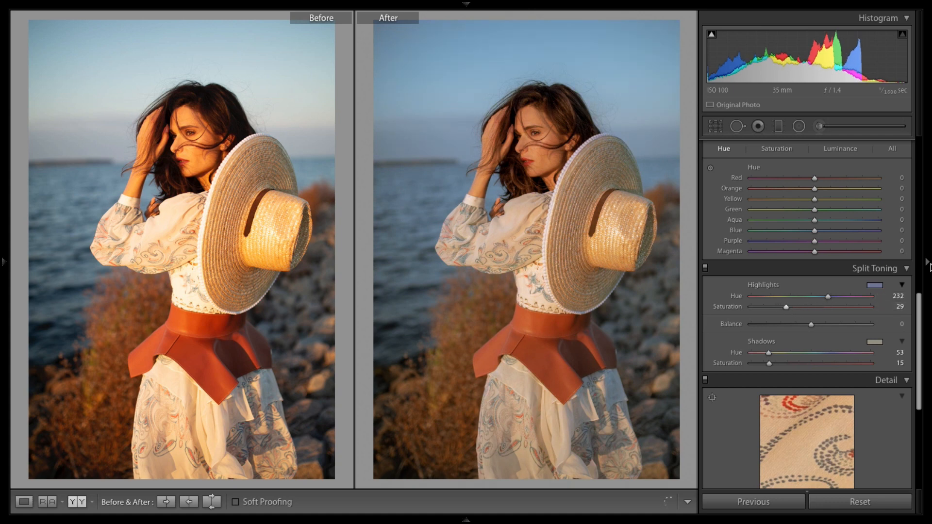
# Step: Set the white balance Tint to -6
pyautogui.moveTo(920, 305); pyautogui.dragTo(922, 130)
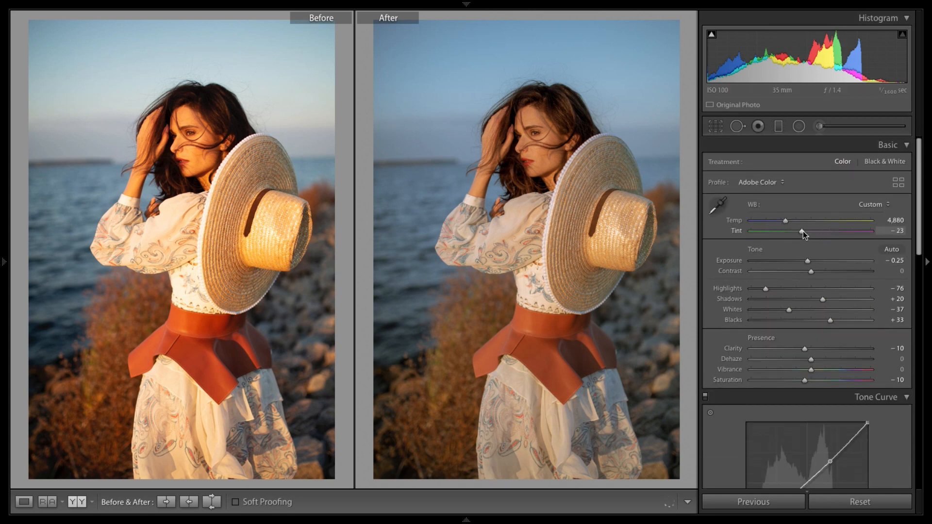
pyautogui.moveTo(803, 231); pyautogui.dragTo(799, 233)
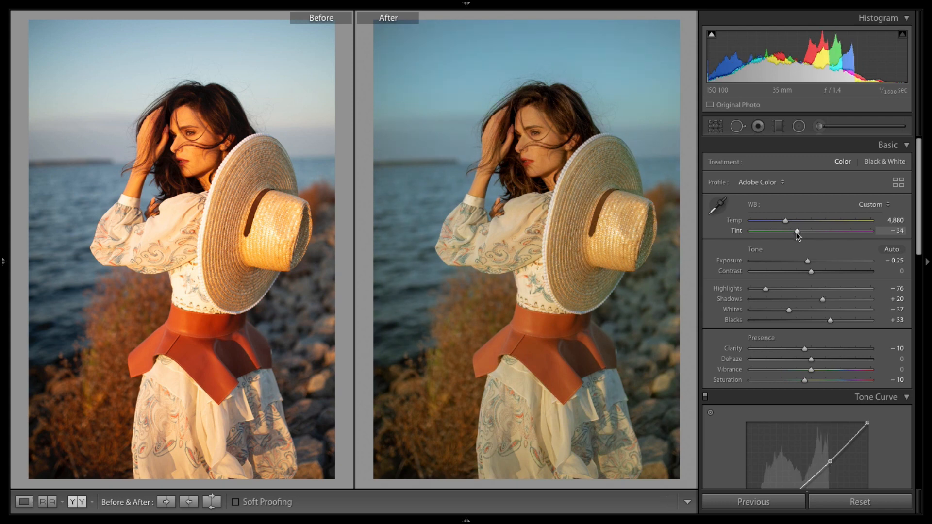
pyautogui.doubleClick(827, 230)
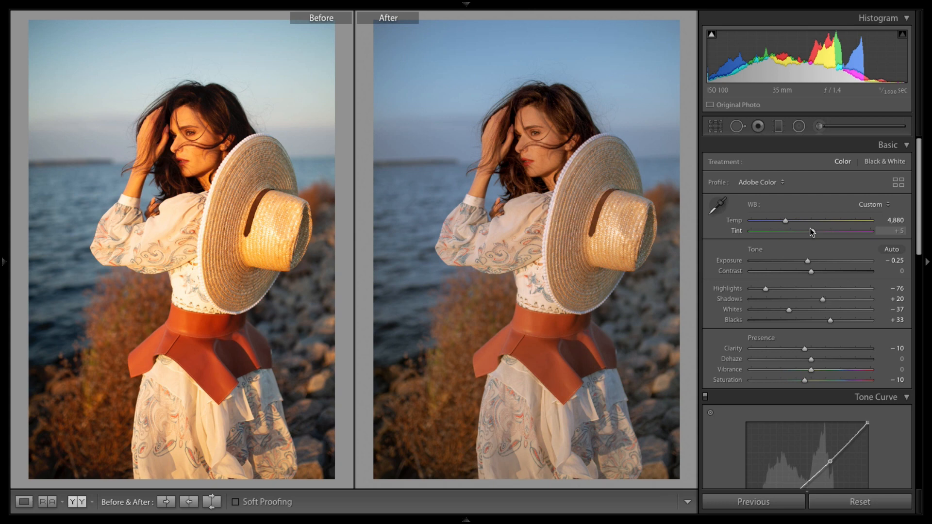
pyautogui.moveTo(812, 231); pyautogui.dragTo(809, 234)
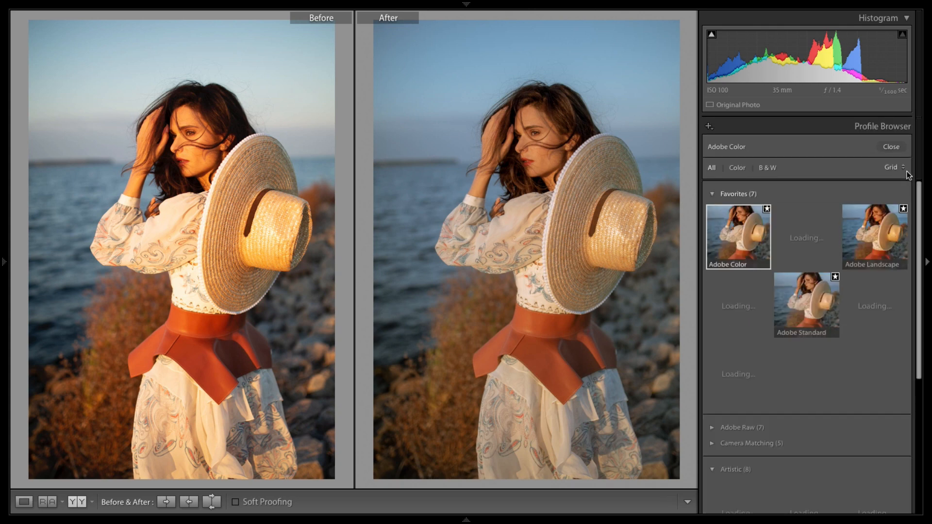
# Step: Browse the Artistic and Vintage profiles in the profile browser without applying one, then close it
pyautogui.click(904, 146)
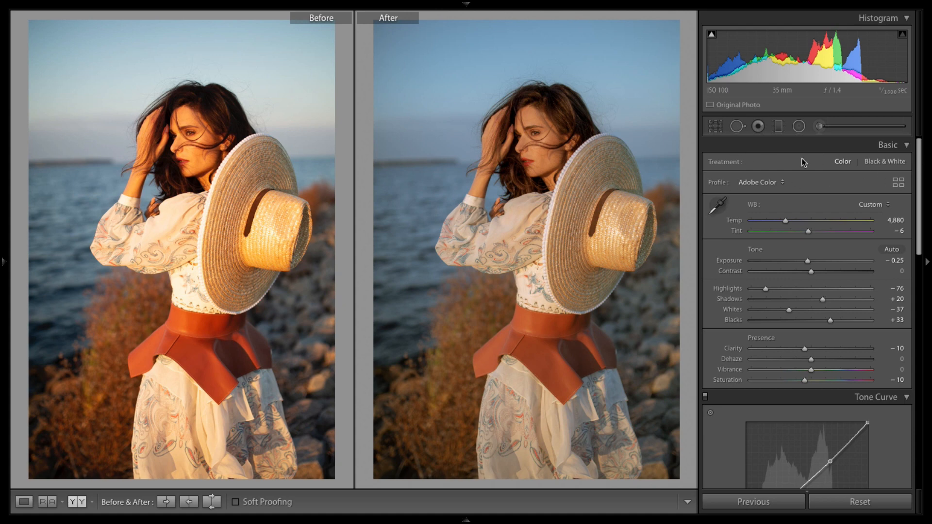
pyautogui.click(902, 183)
pyautogui.scroll(-5, 806, 292)
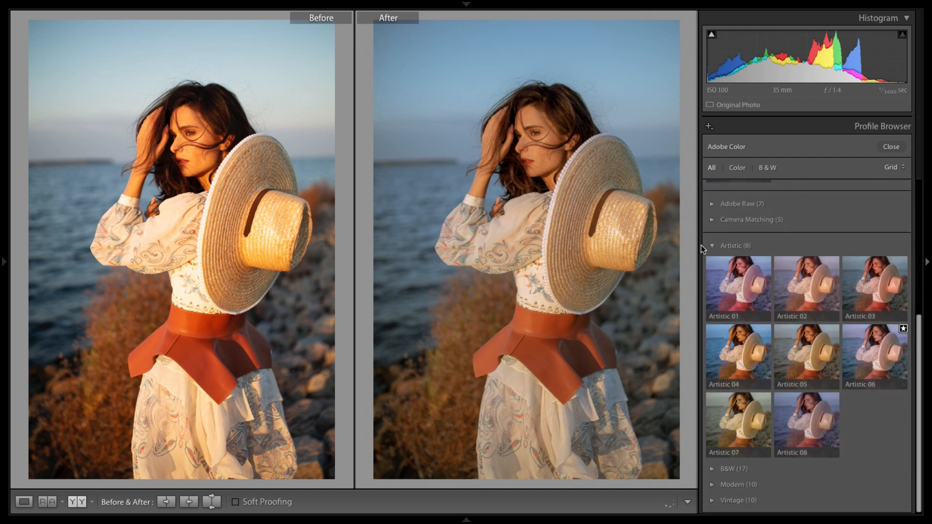
pyautogui.click(716, 241)
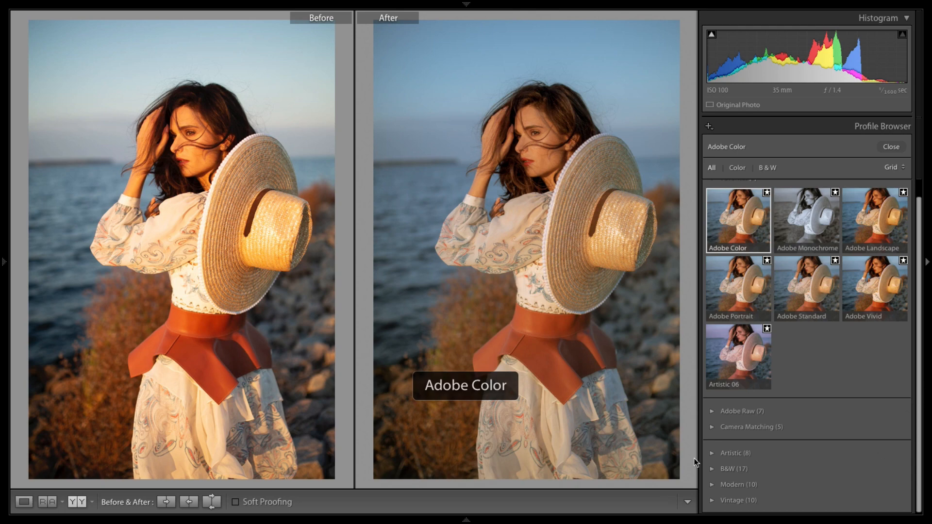
pyautogui.click(720, 499)
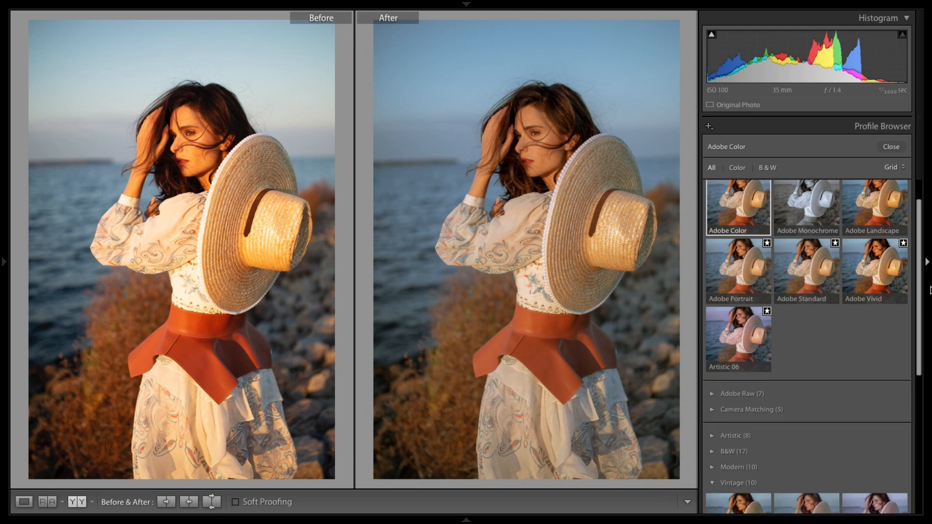
pyautogui.scroll(-5, 905, 433)
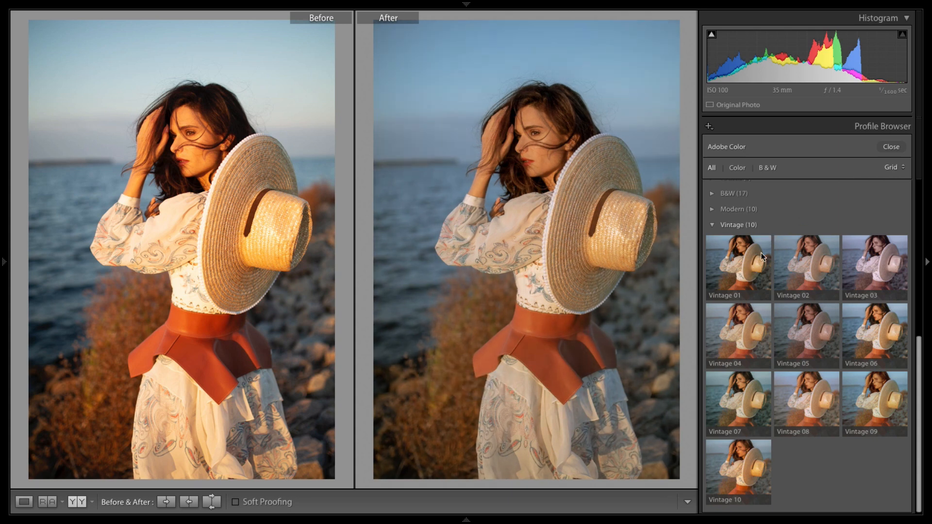
pyautogui.click(893, 149)
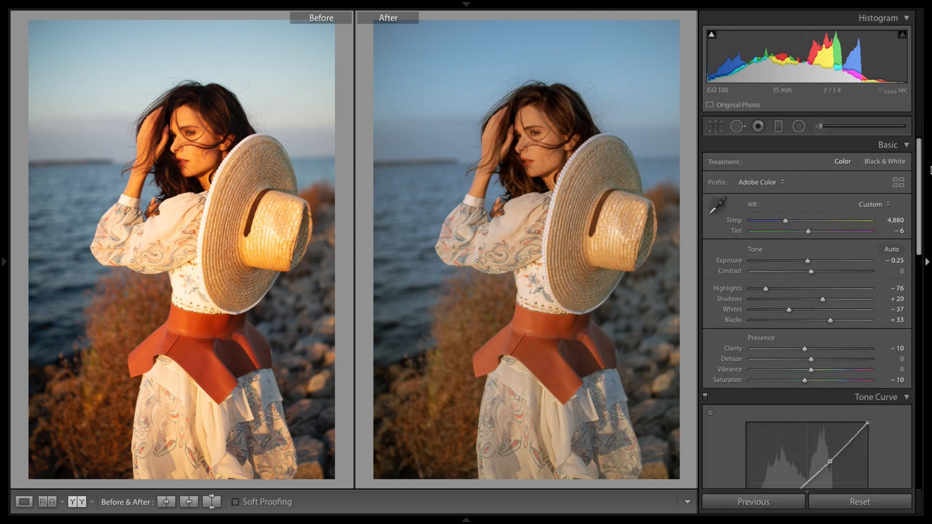